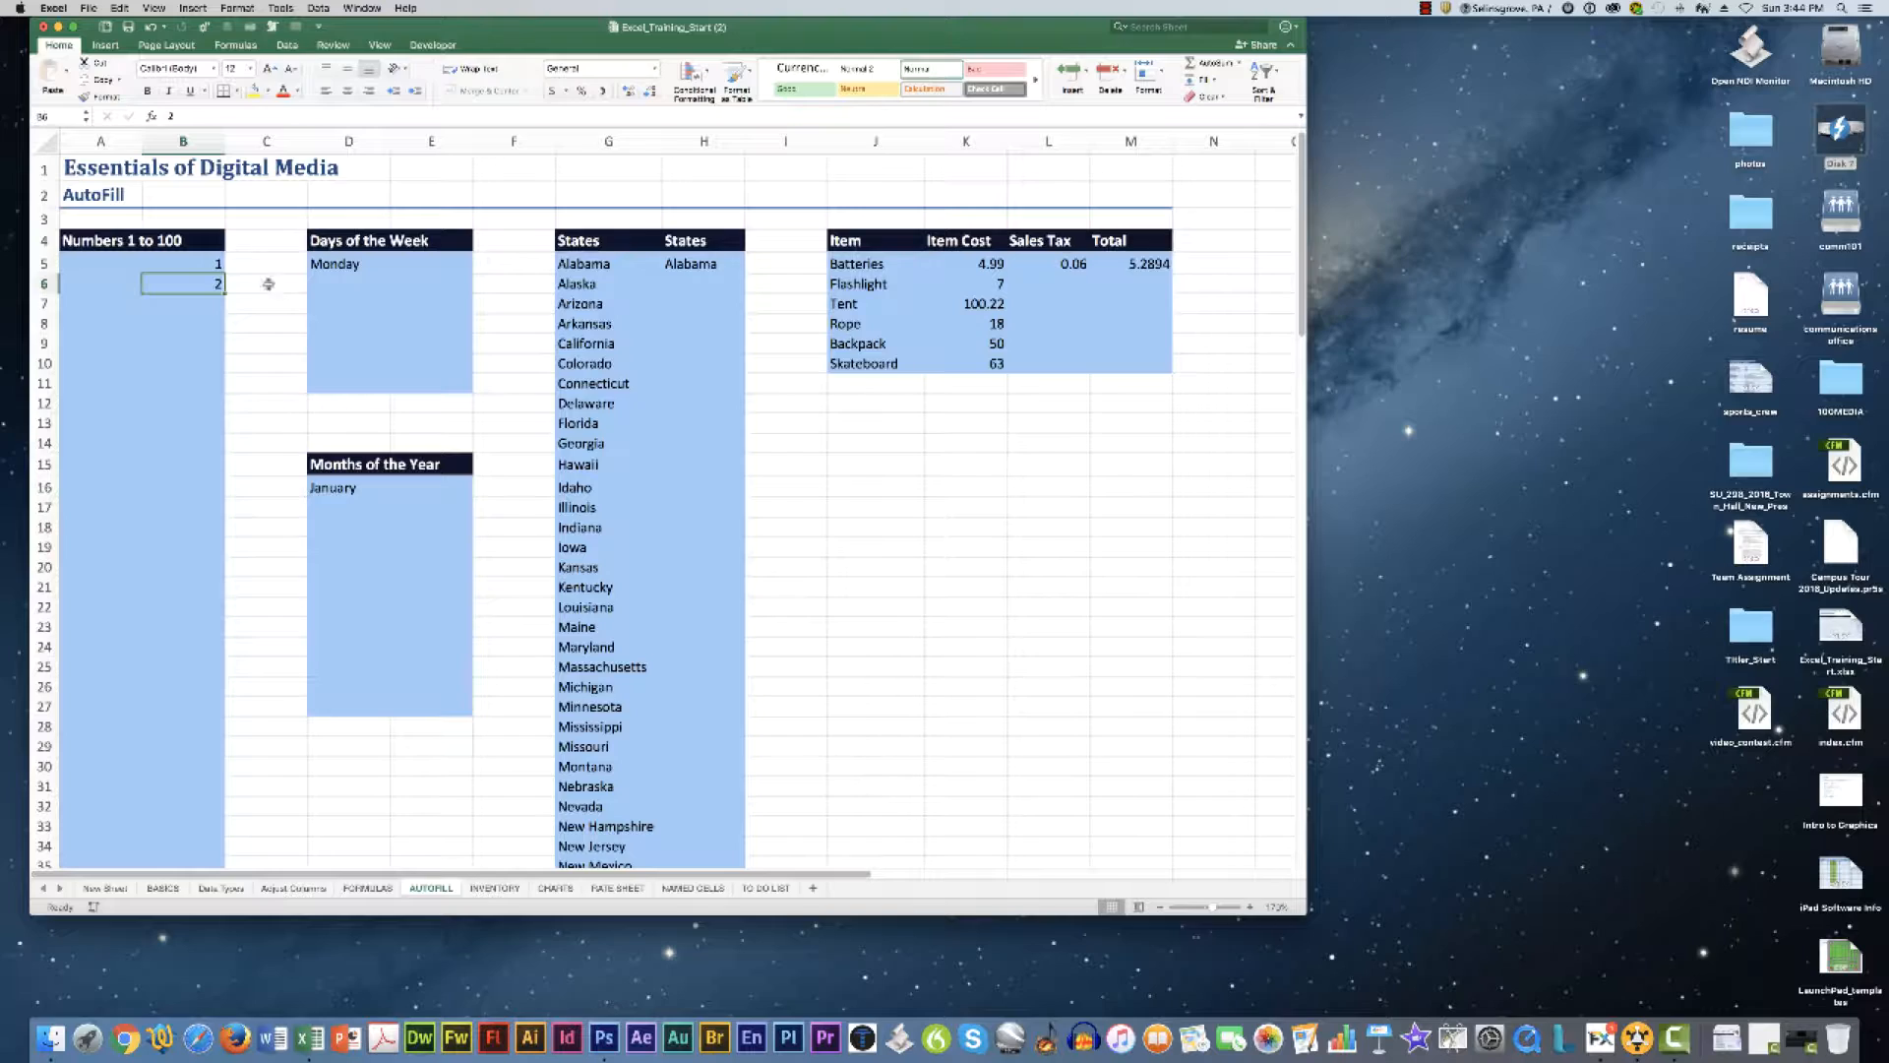
Enter 4 in cell B8 of the Numbers 1 to 100 column
{"action": "left_click", "coordinate": [181, 262]}
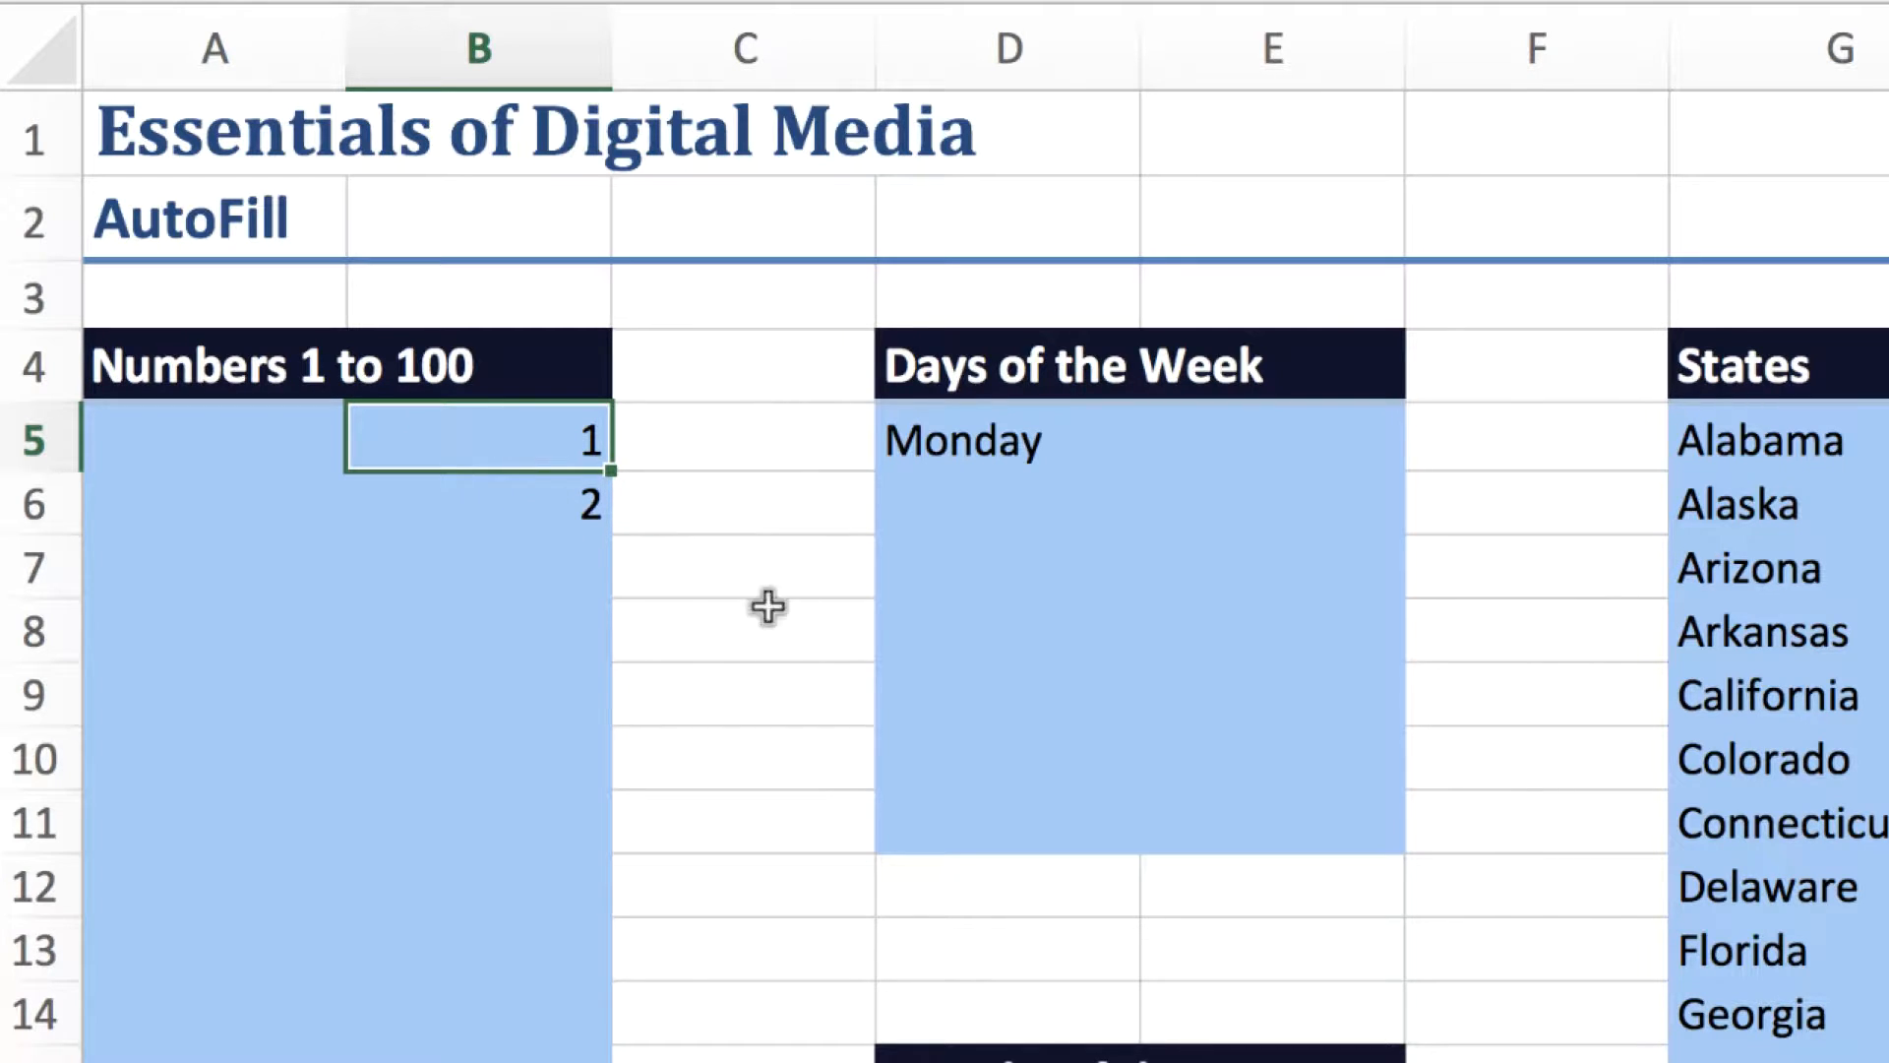
{"action": "left_click", "coordinate": [494, 643]}
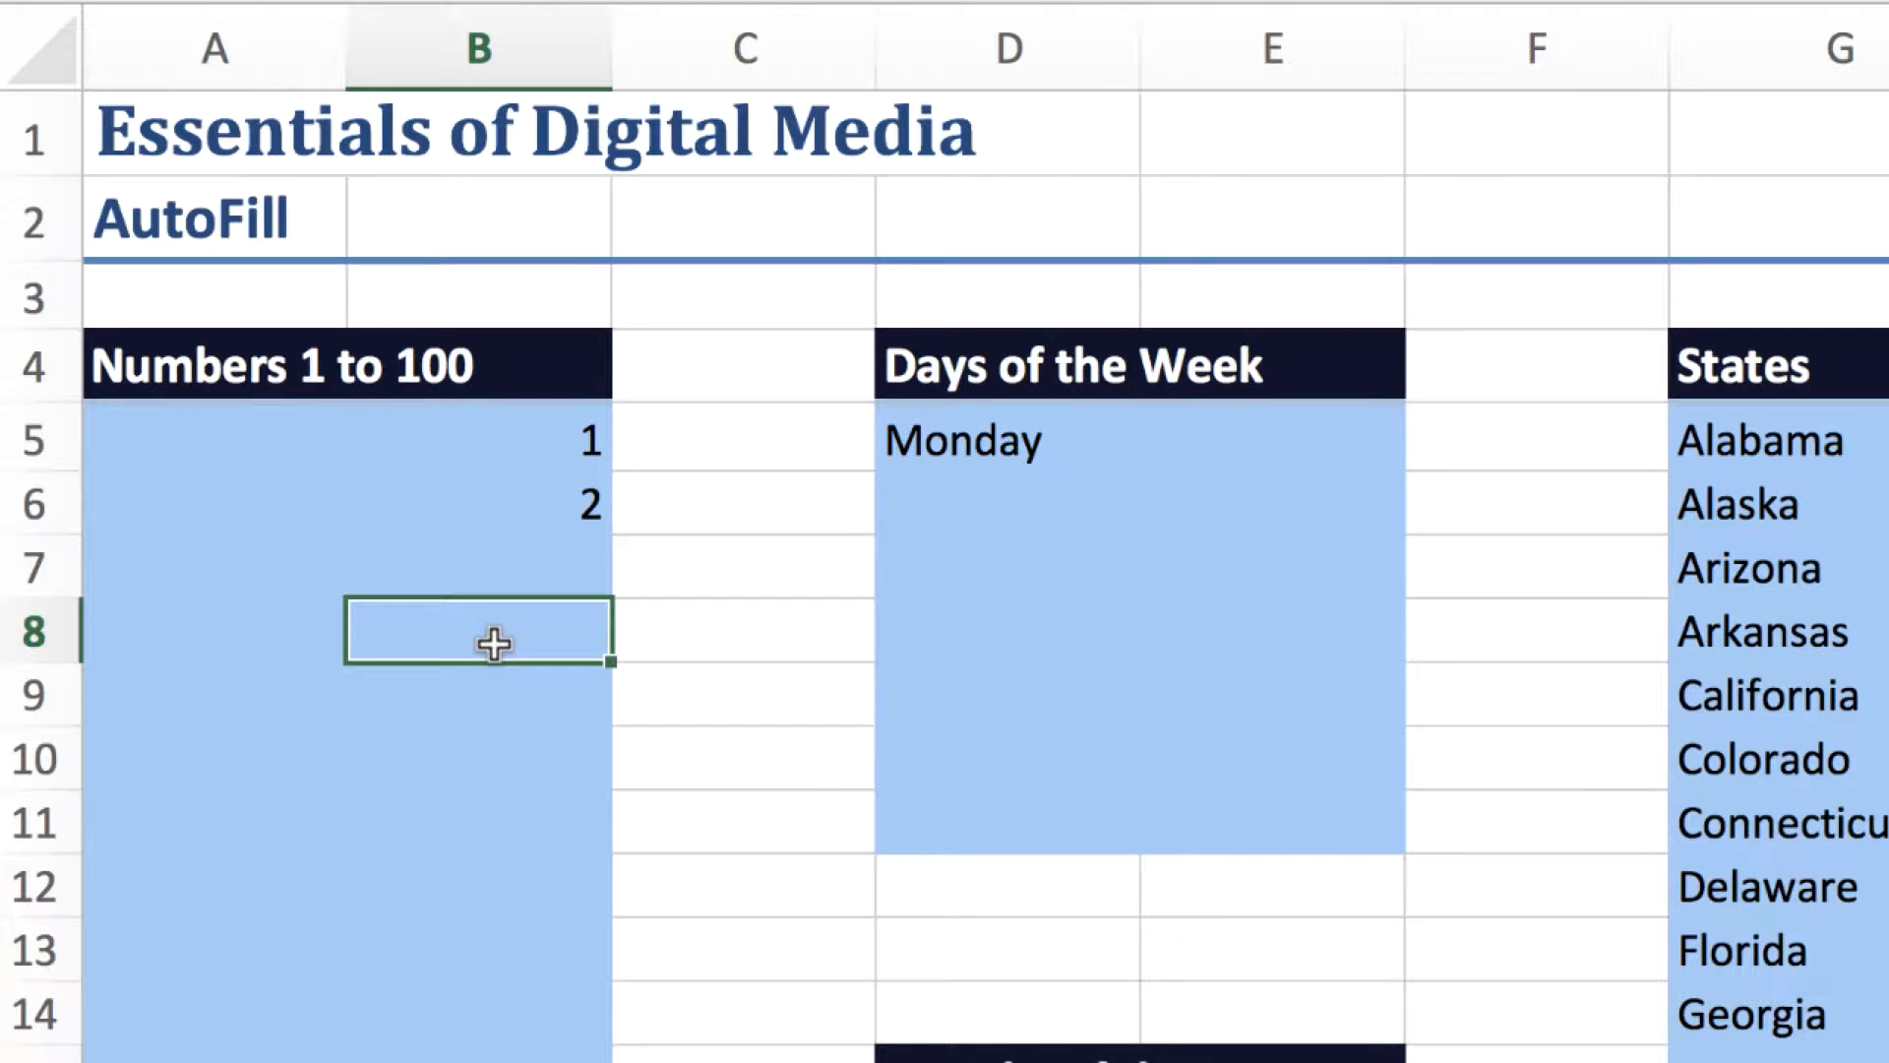
{"action": "type", "text": "4"}
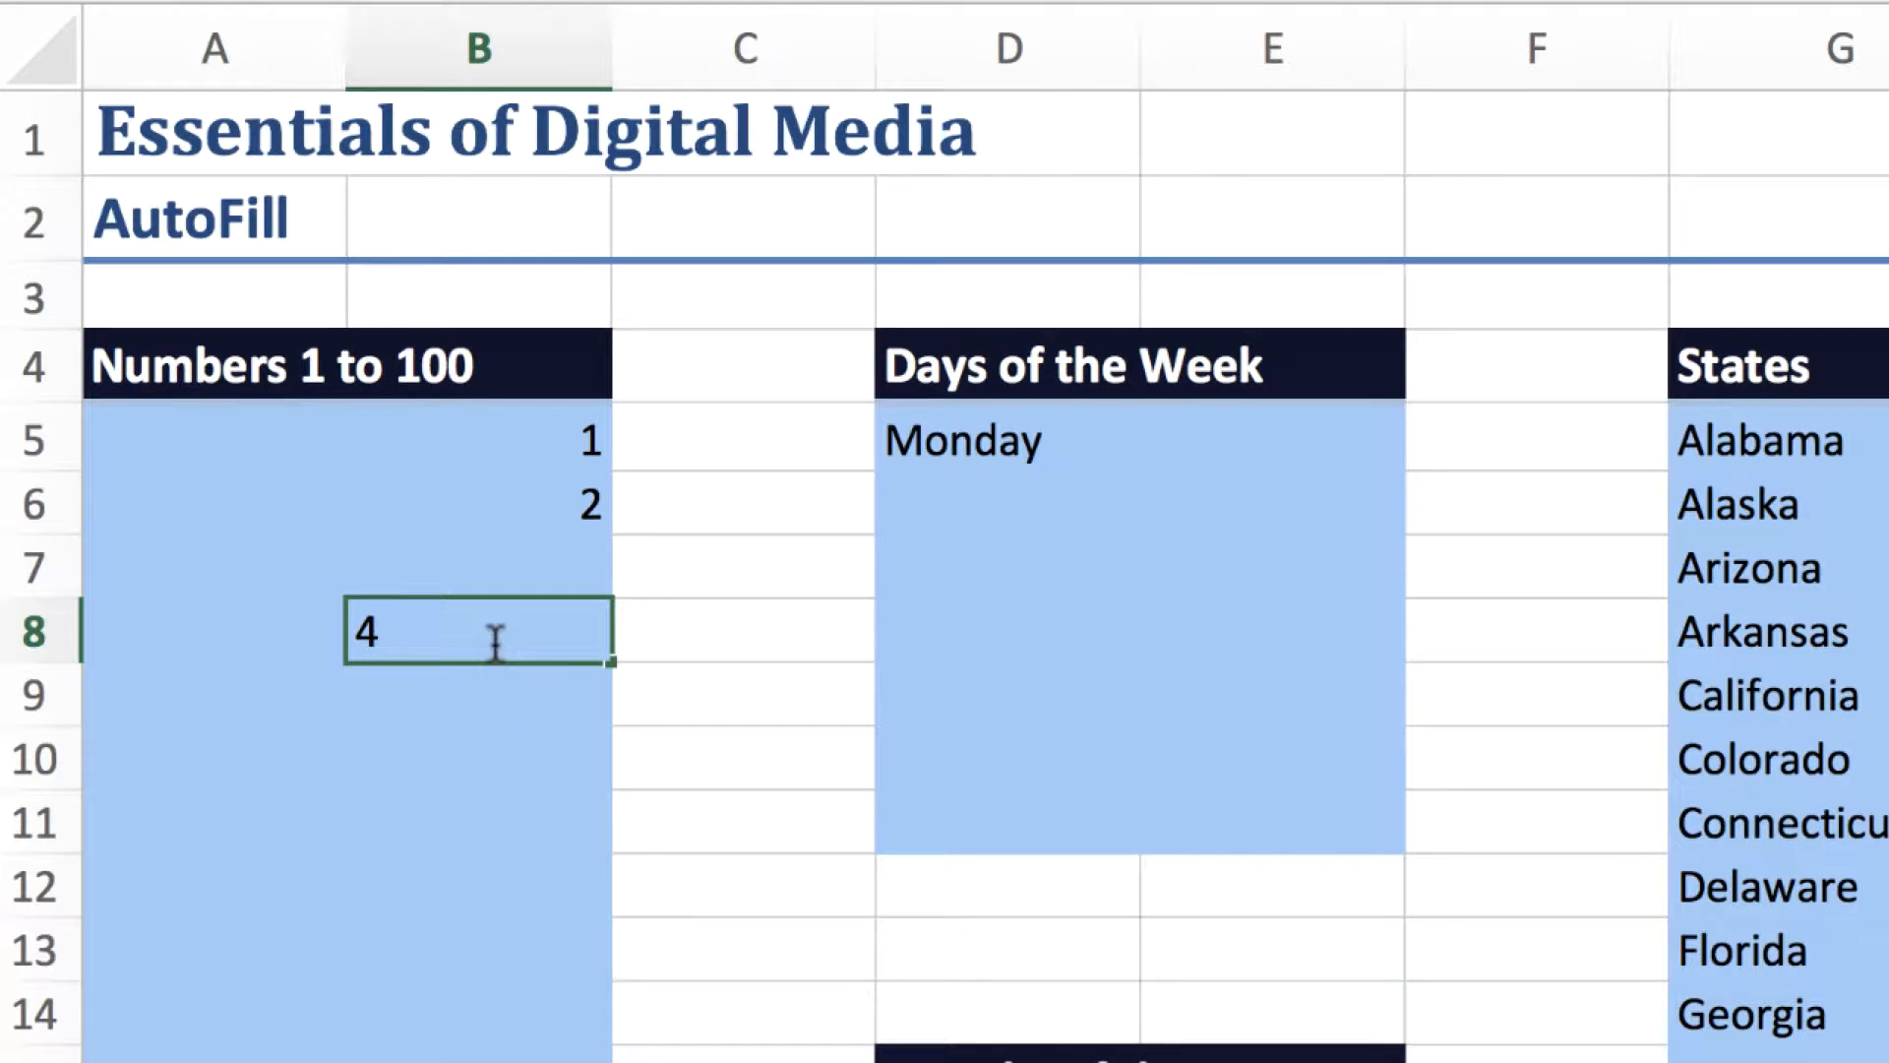
{"action": "key", "text": "Return"}
AutoFill the 4 in B8 down to B12 and across to D8
{"action": "left_click", "coordinate": [503, 630]}
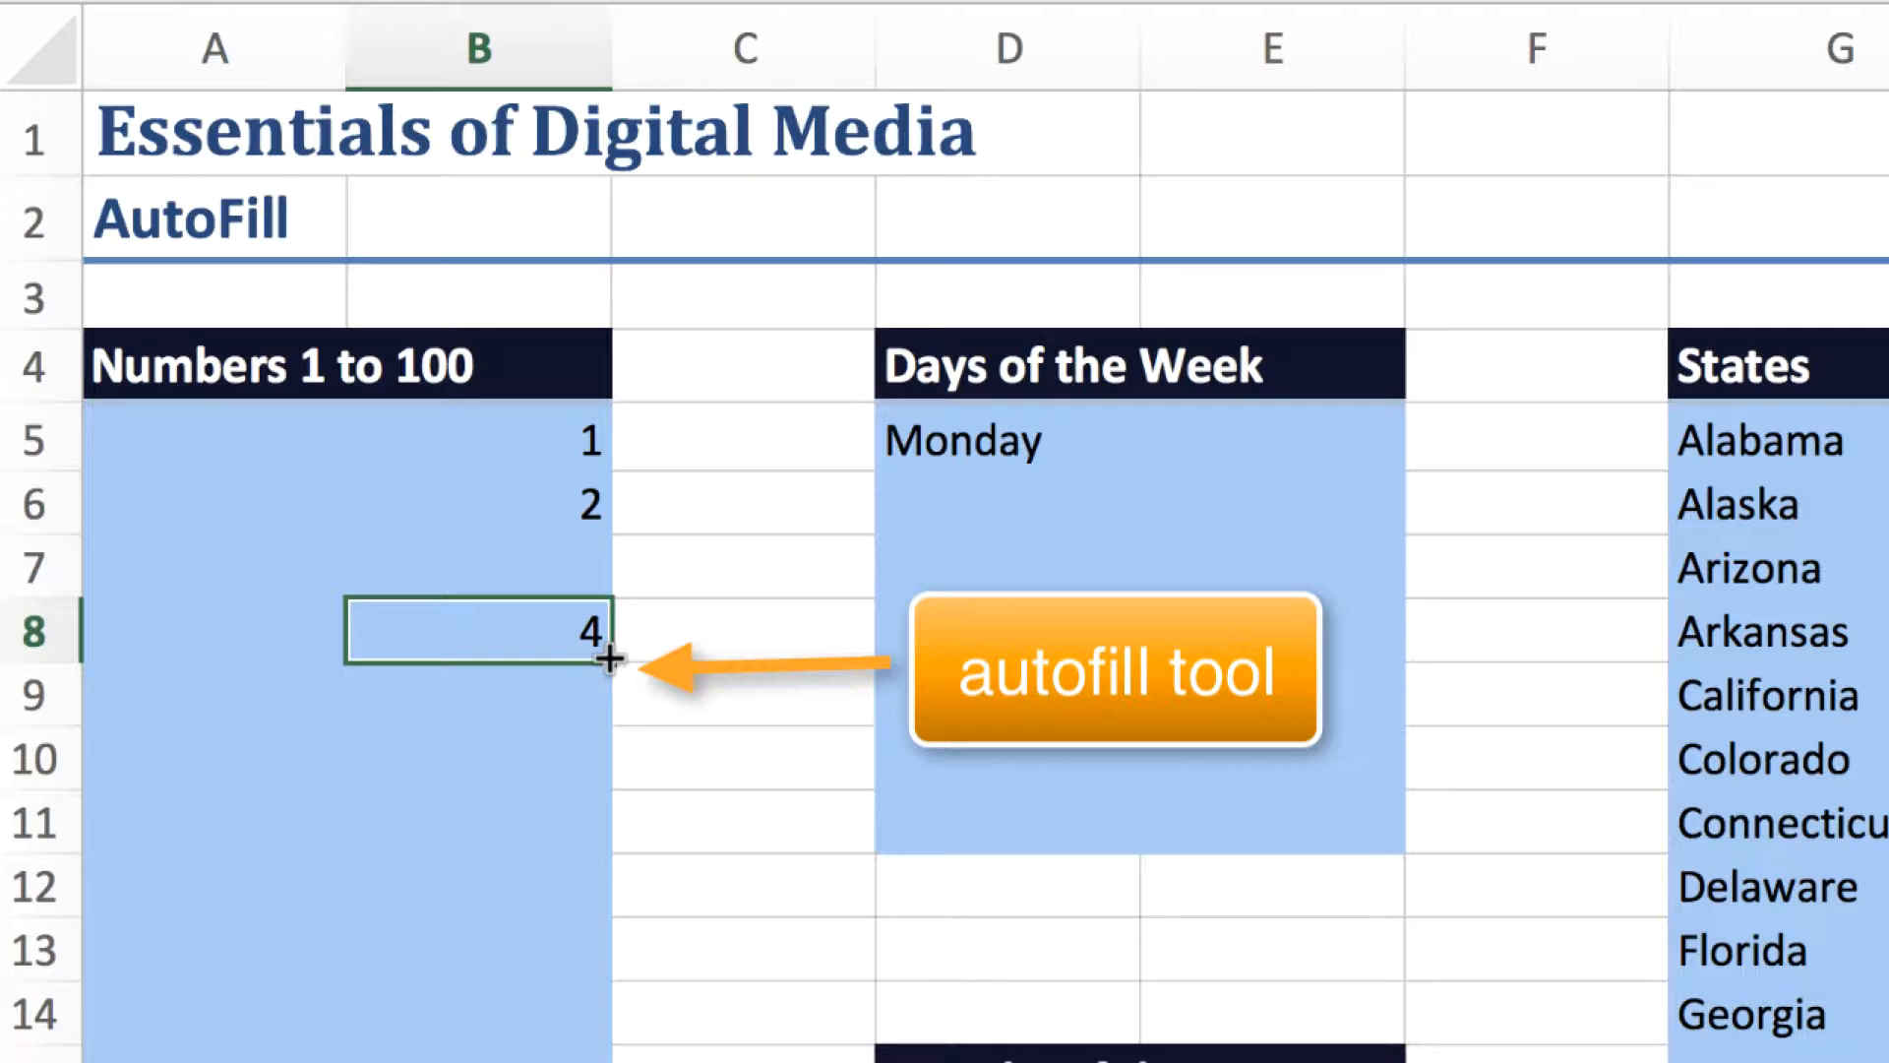
{"action": "left_click_drag", "start_coordinate": [610, 660], "coordinate": [603, 907]}
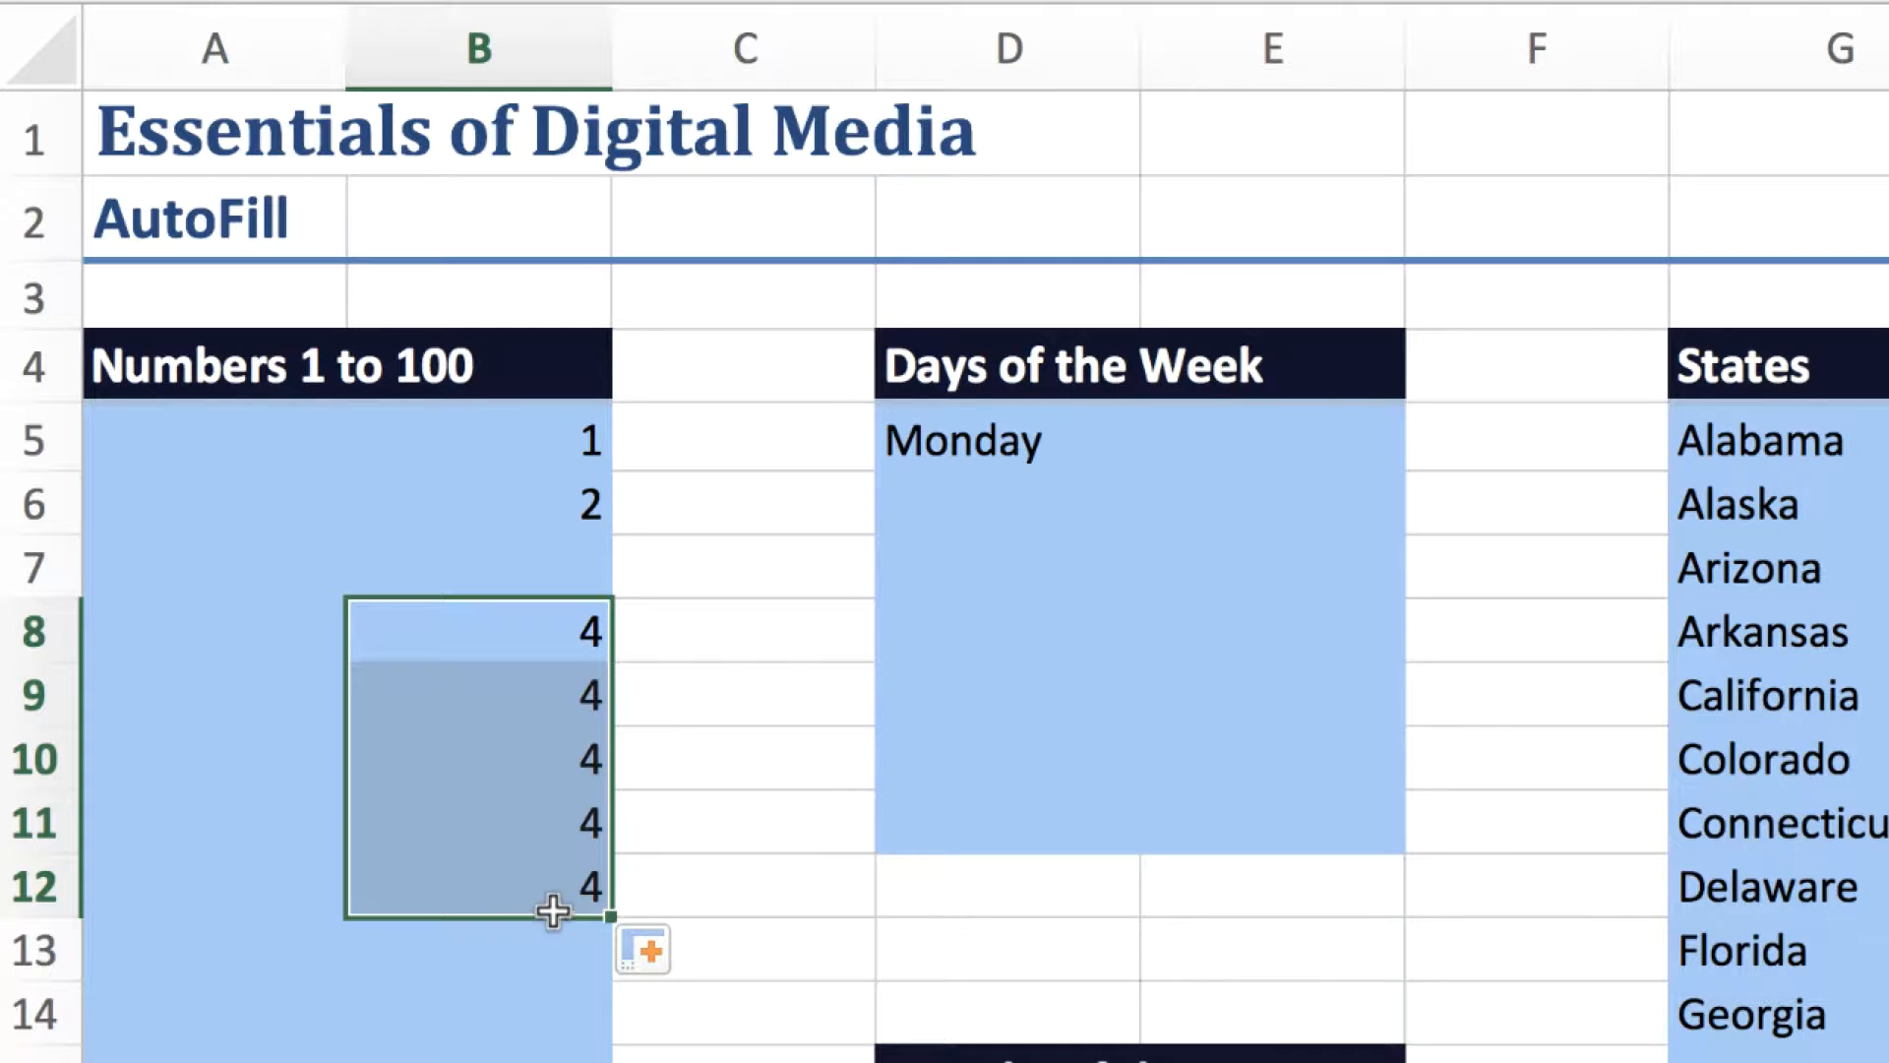
{"action": "left_click", "coordinate": [506, 631]}
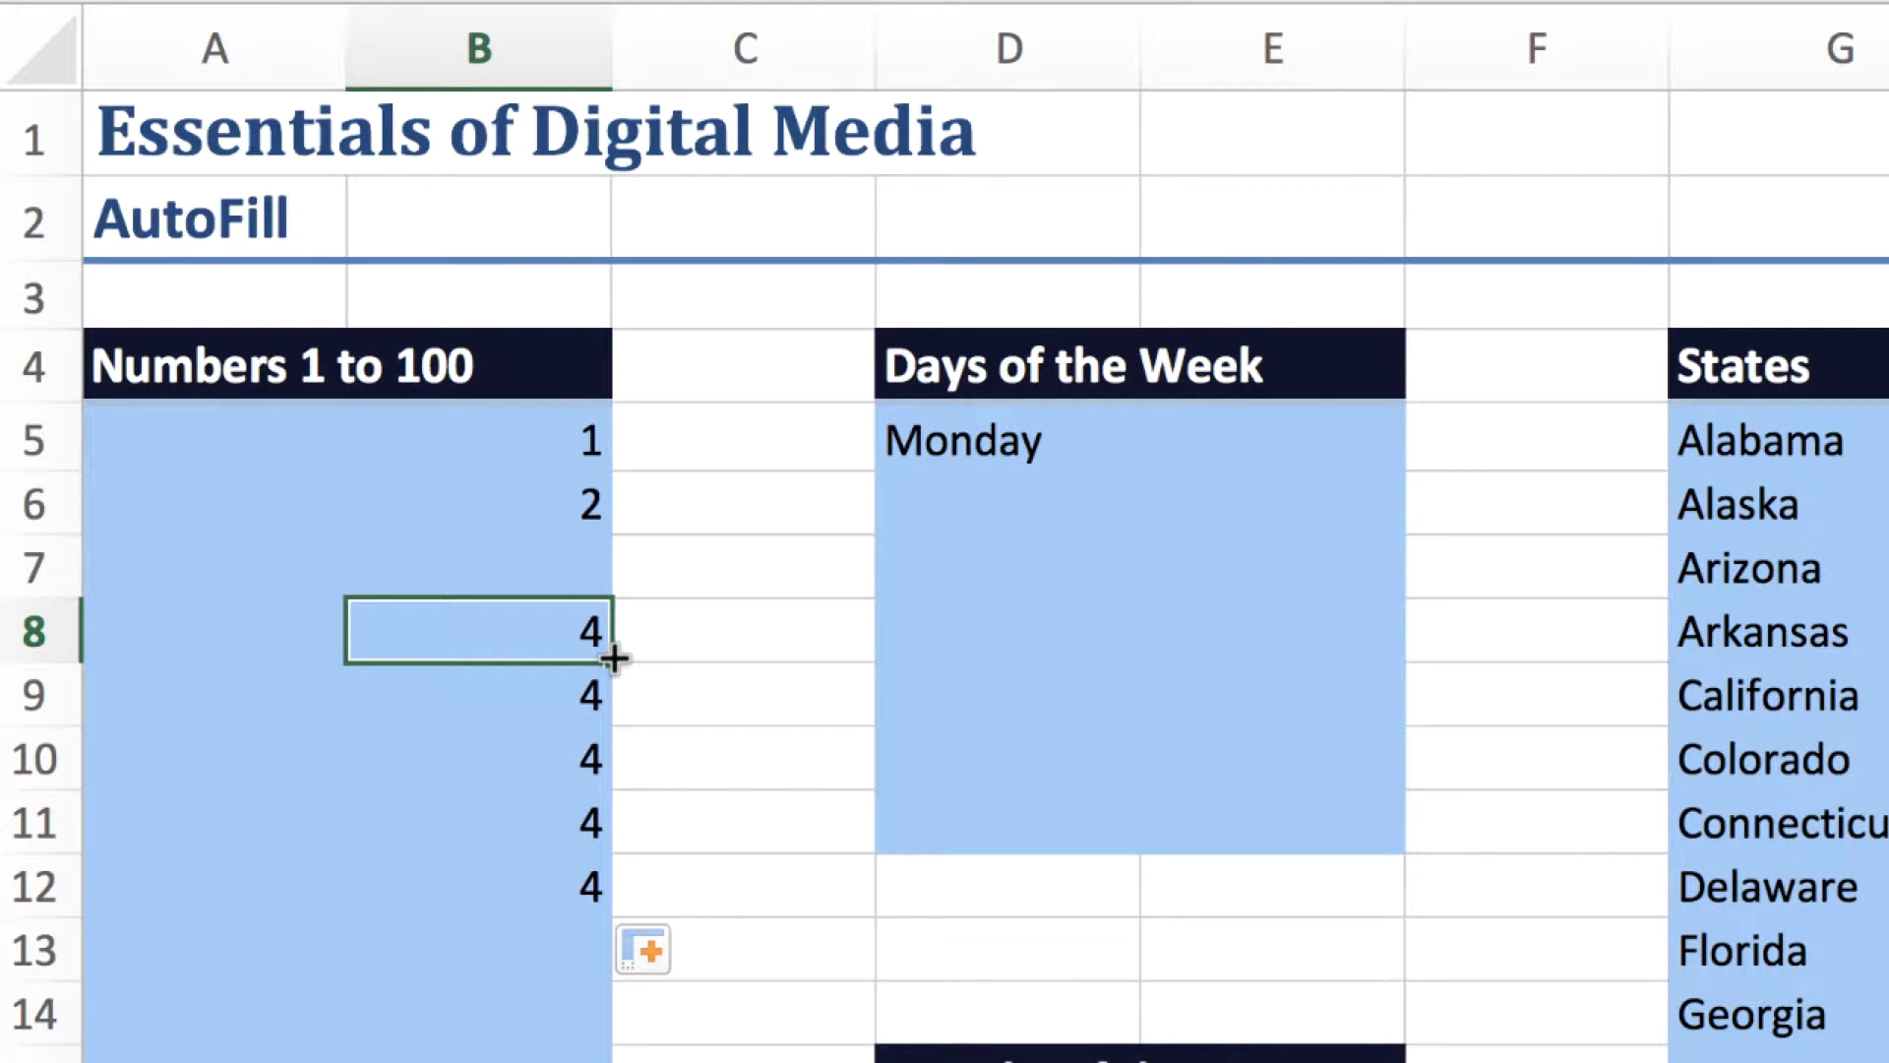
{"action": "left_click_drag", "start_coordinate": [614, 658], "coordinate": [1215, 647]}
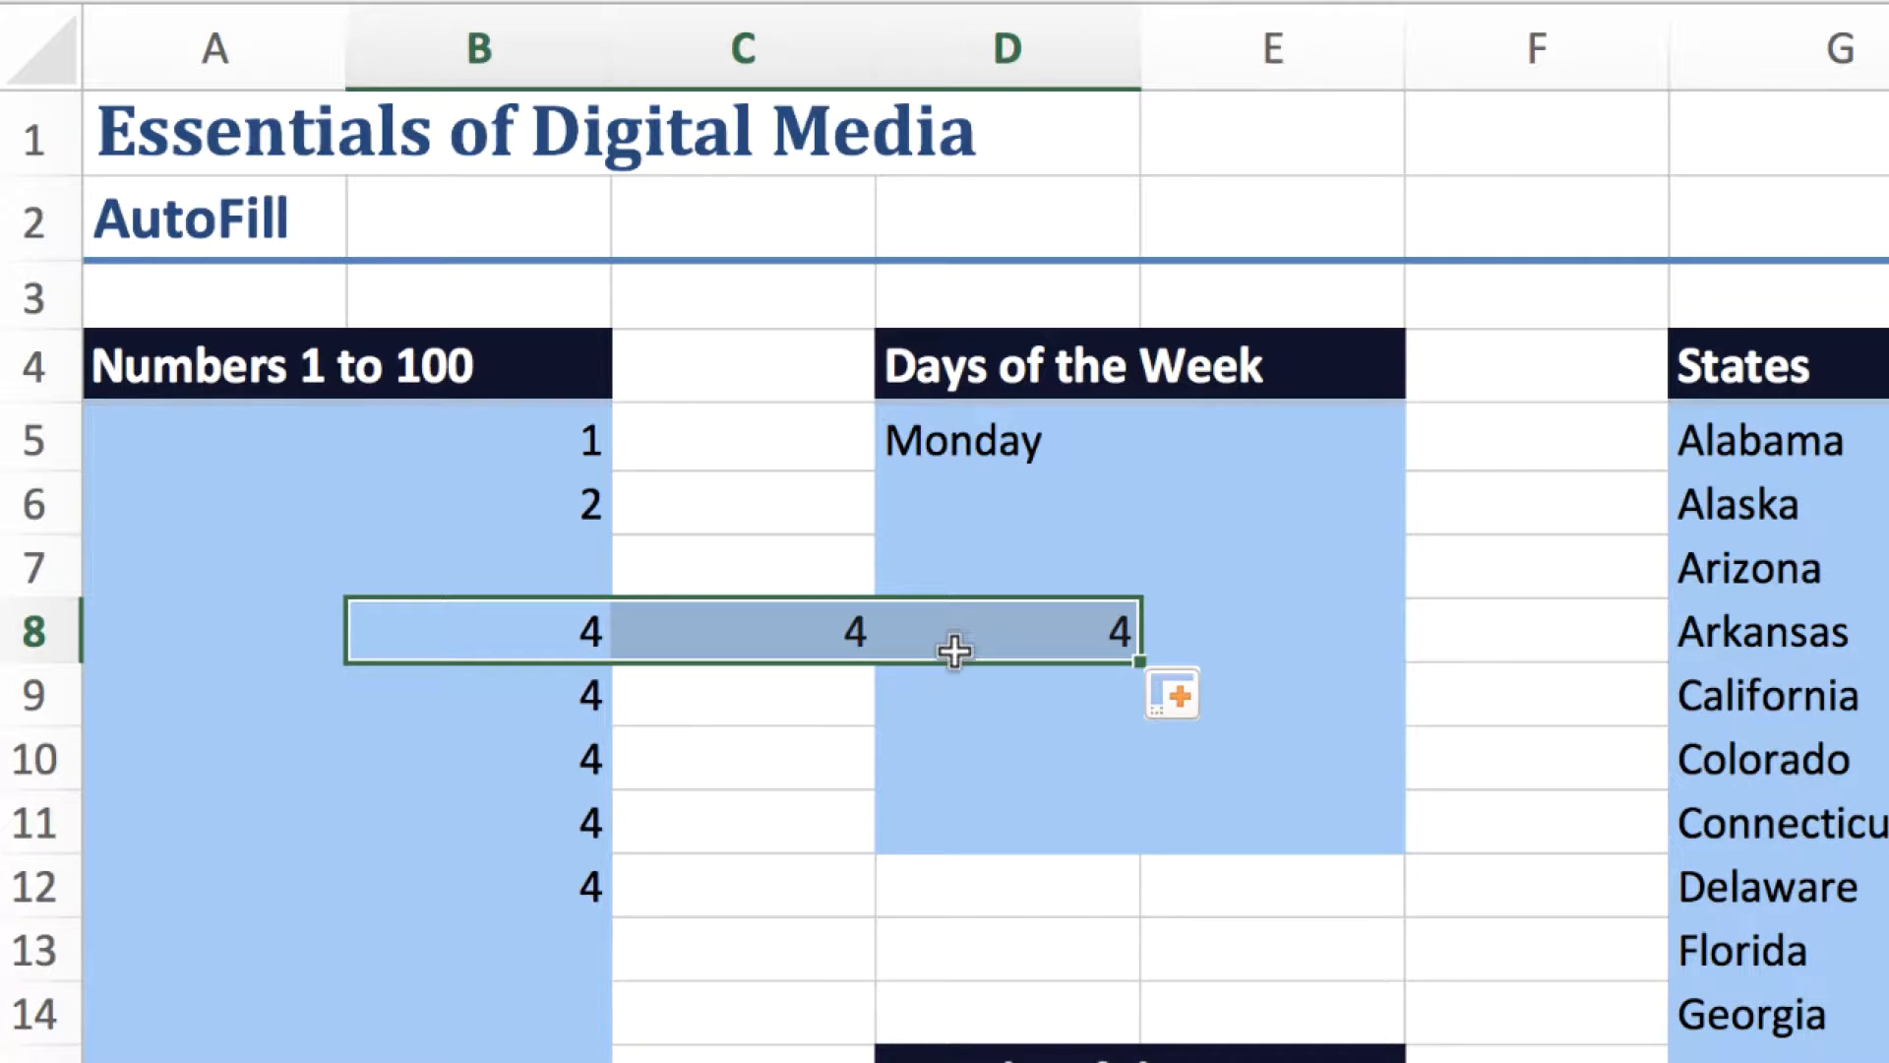
Undo both fills of the 4 and its entry in B8
{"action": "key", "text": "ctrl+z"}
{"action": "key", "text": "ctrl+z"}
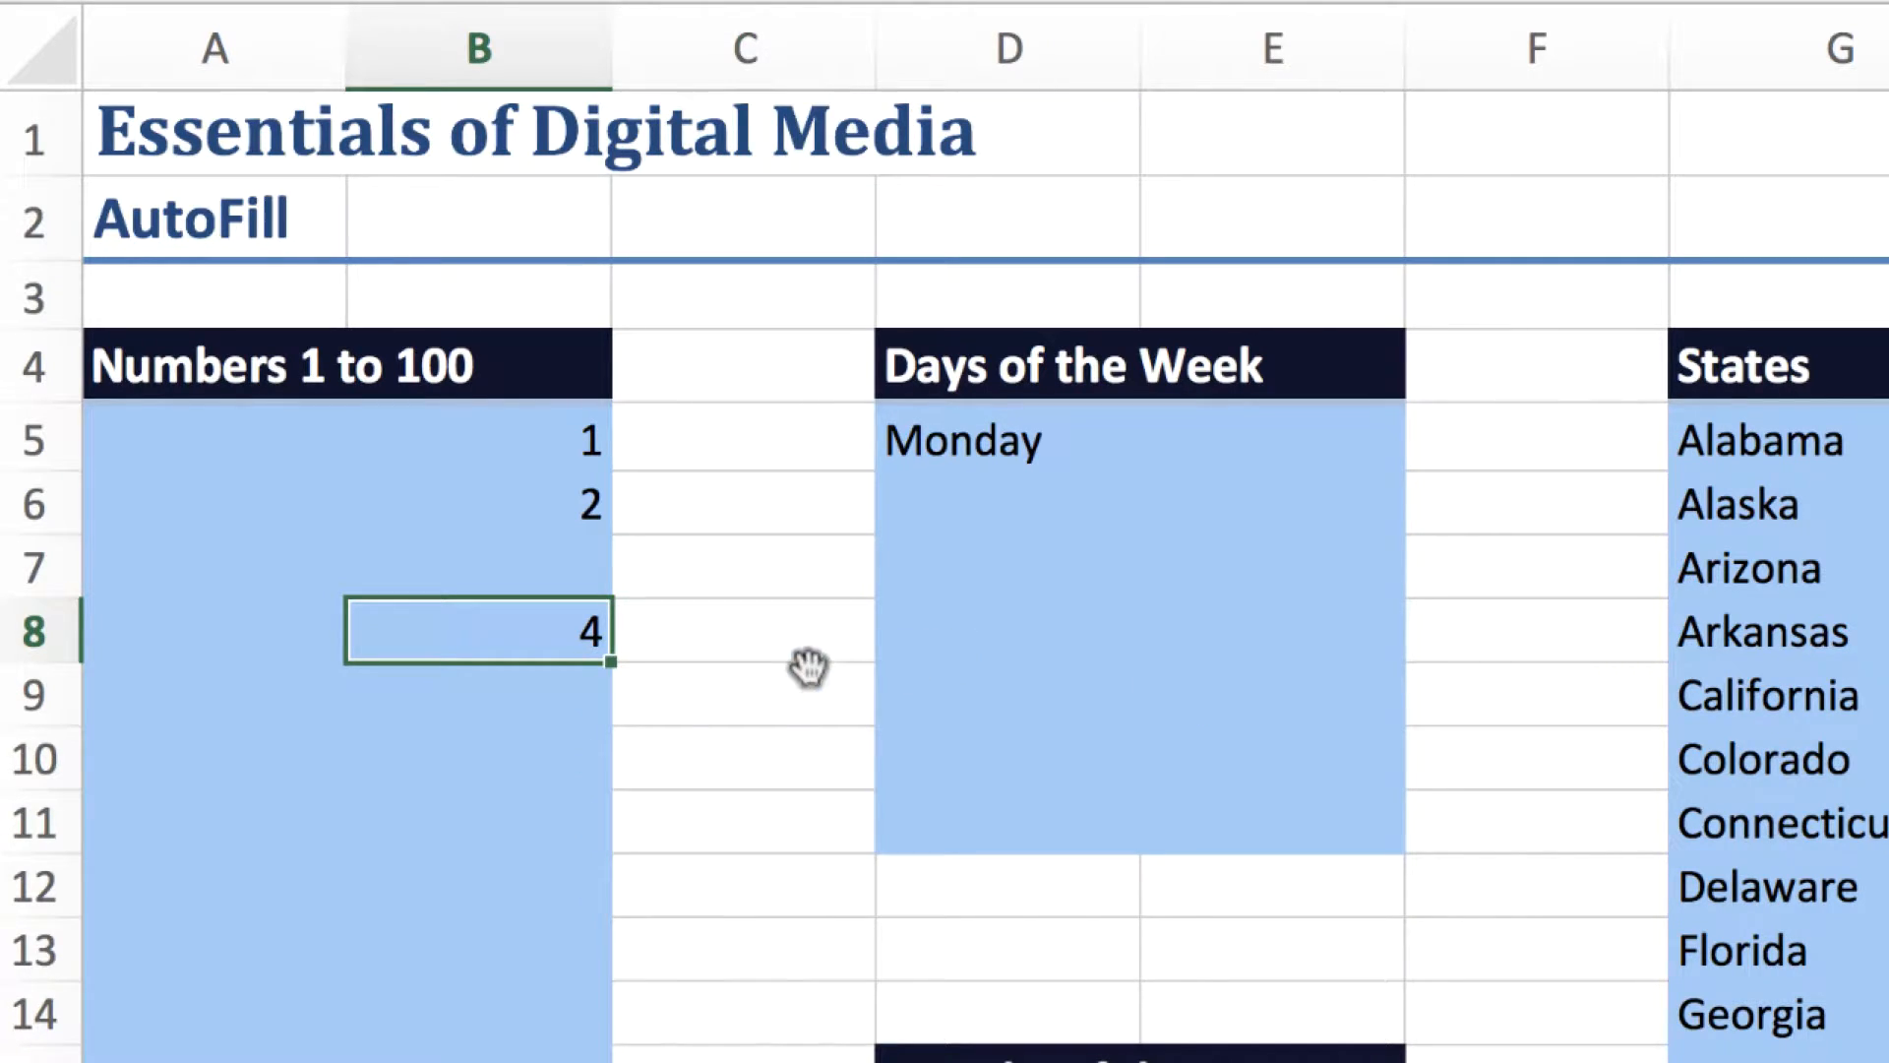
{"action": "key", "text": "ctrl+z"}
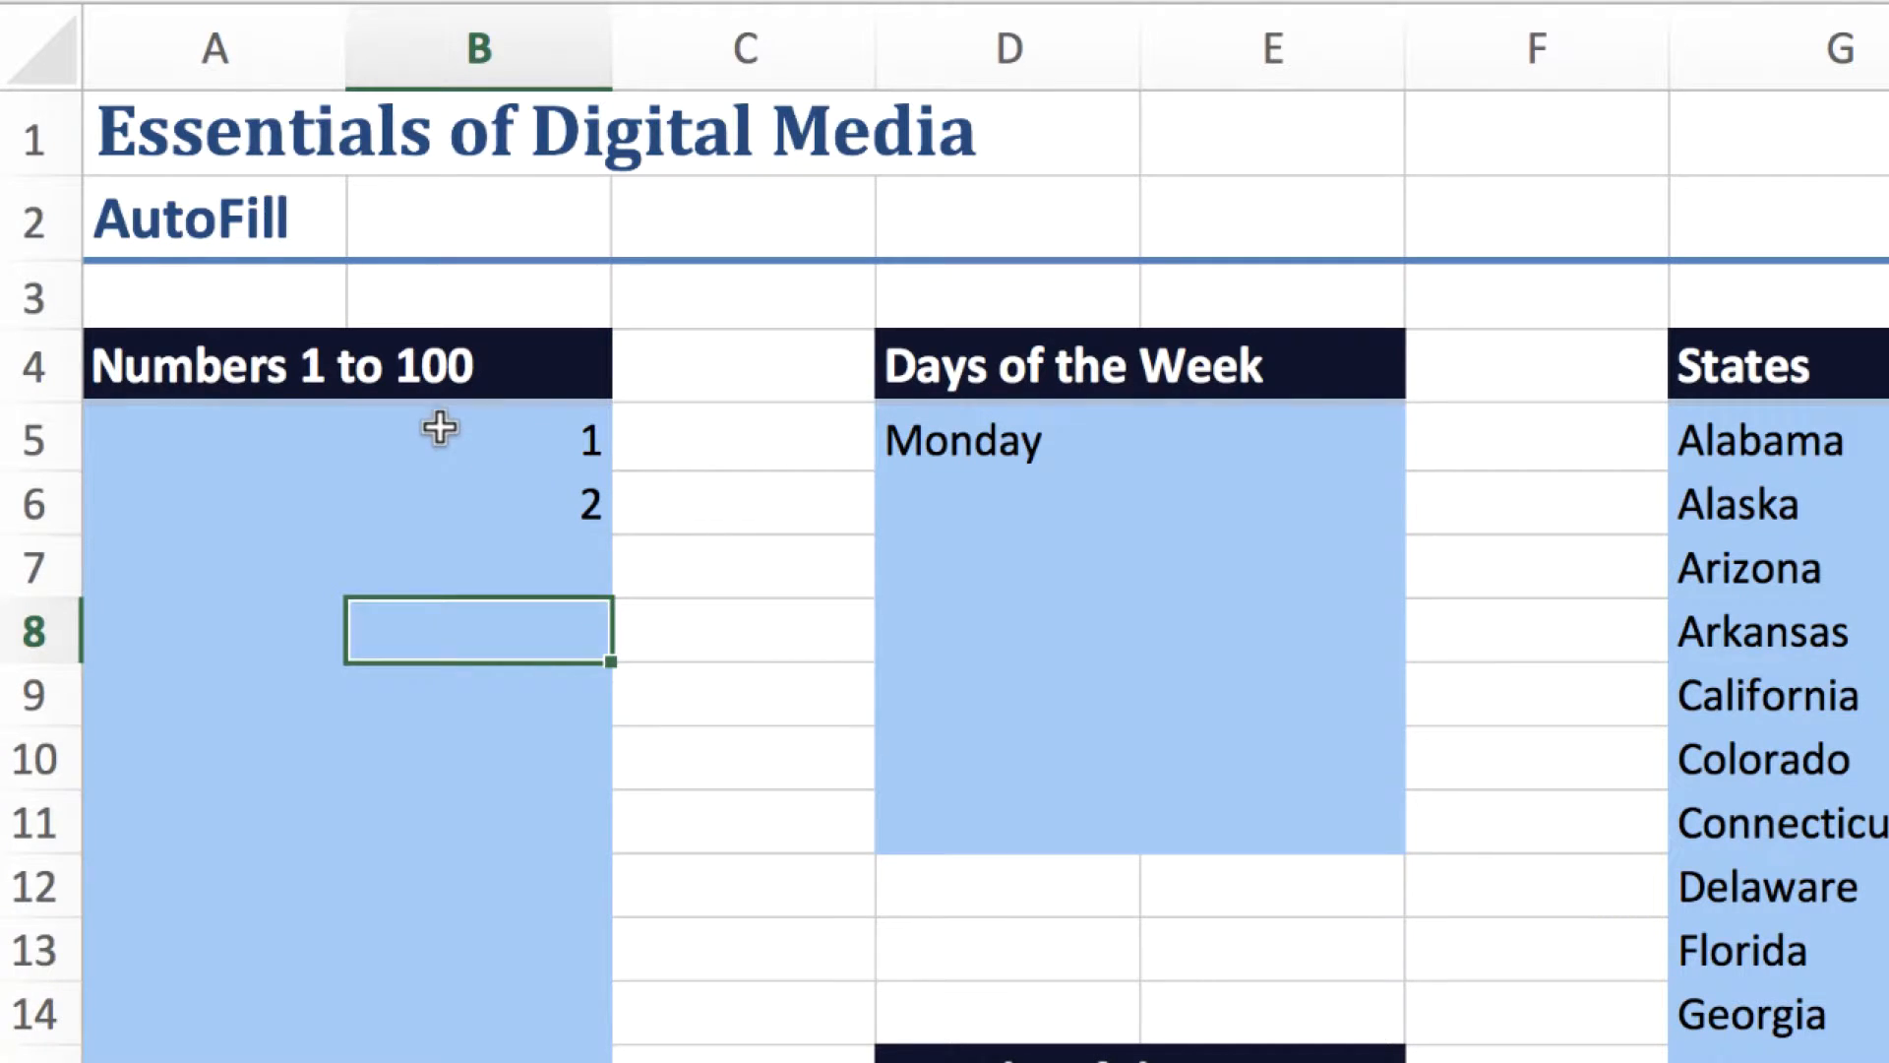
Extend the 1, 2 series in B5:B6 down column B with AutoFill, and undo the fill
{"action": "left_click_drag", "start_coordinate": [438, 426], "coordinate": [489, 485]}
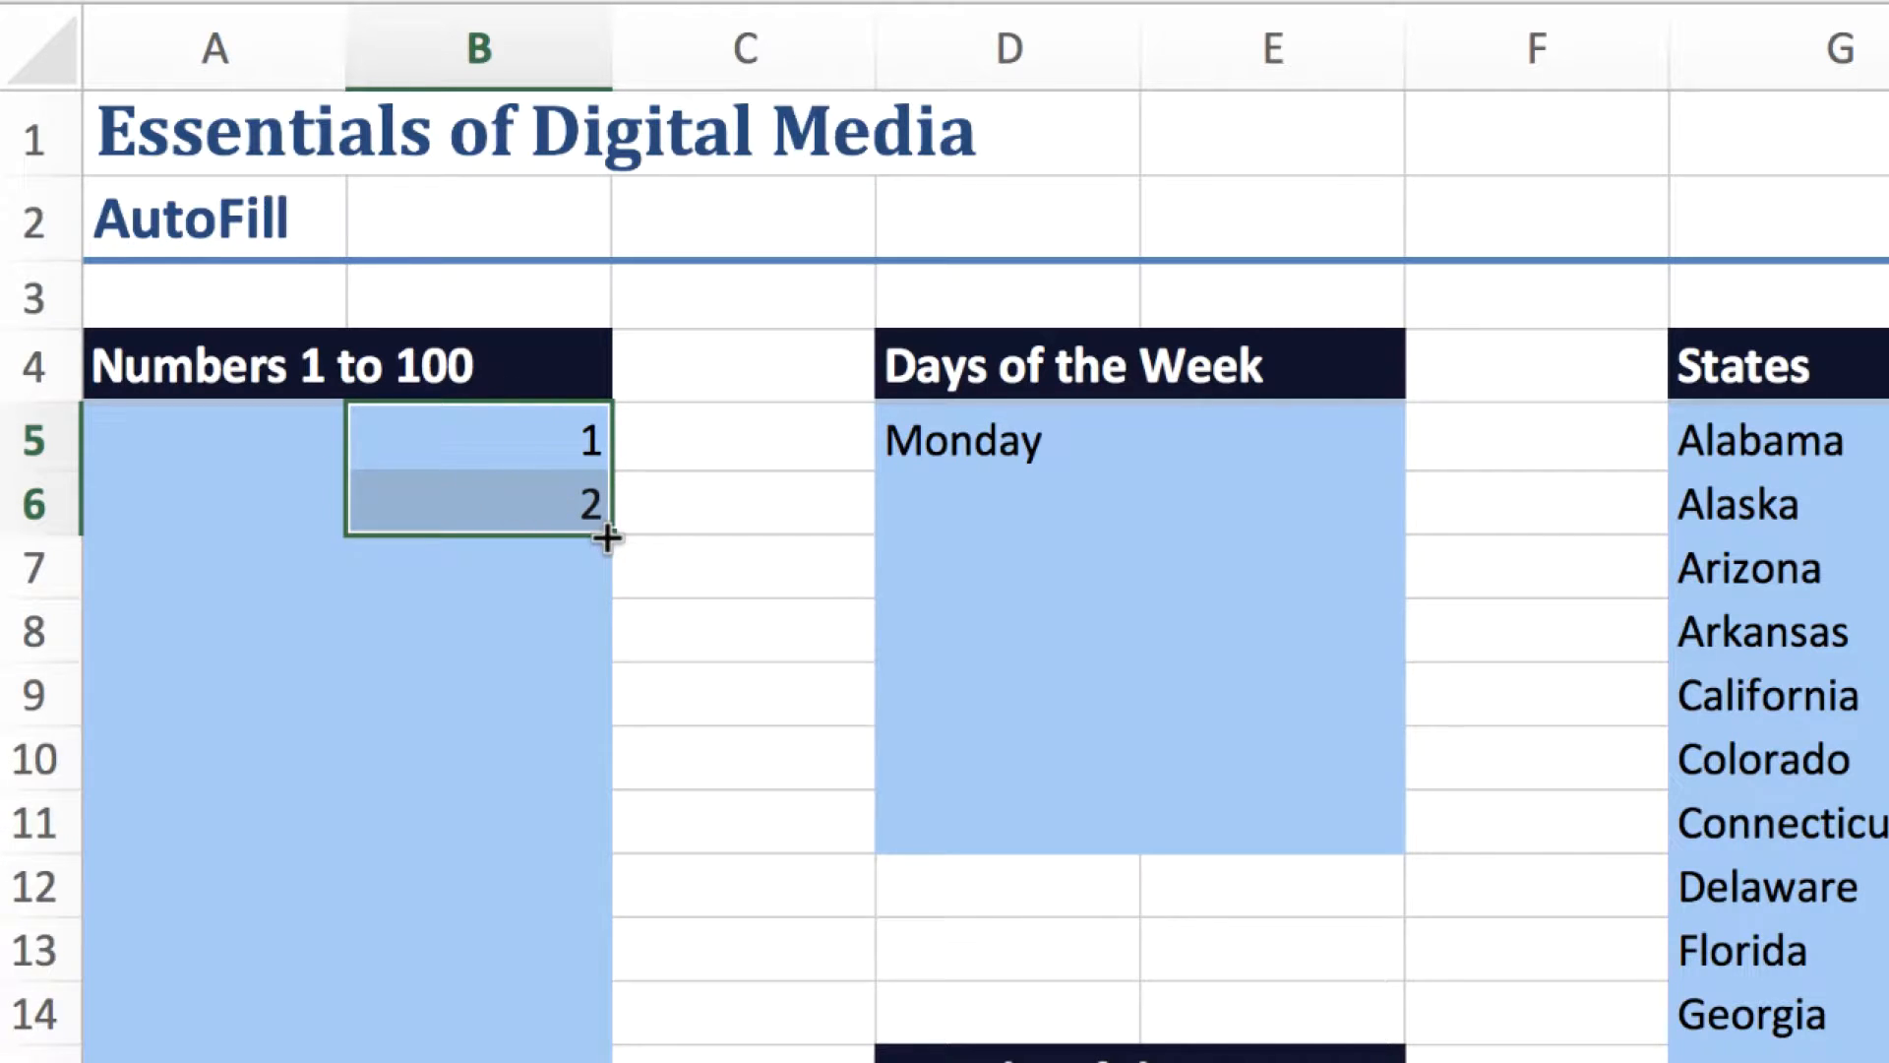
{"action": "left_click_drag", "start_coordinate": [606, 536], "coordinate": [611, 1057]}
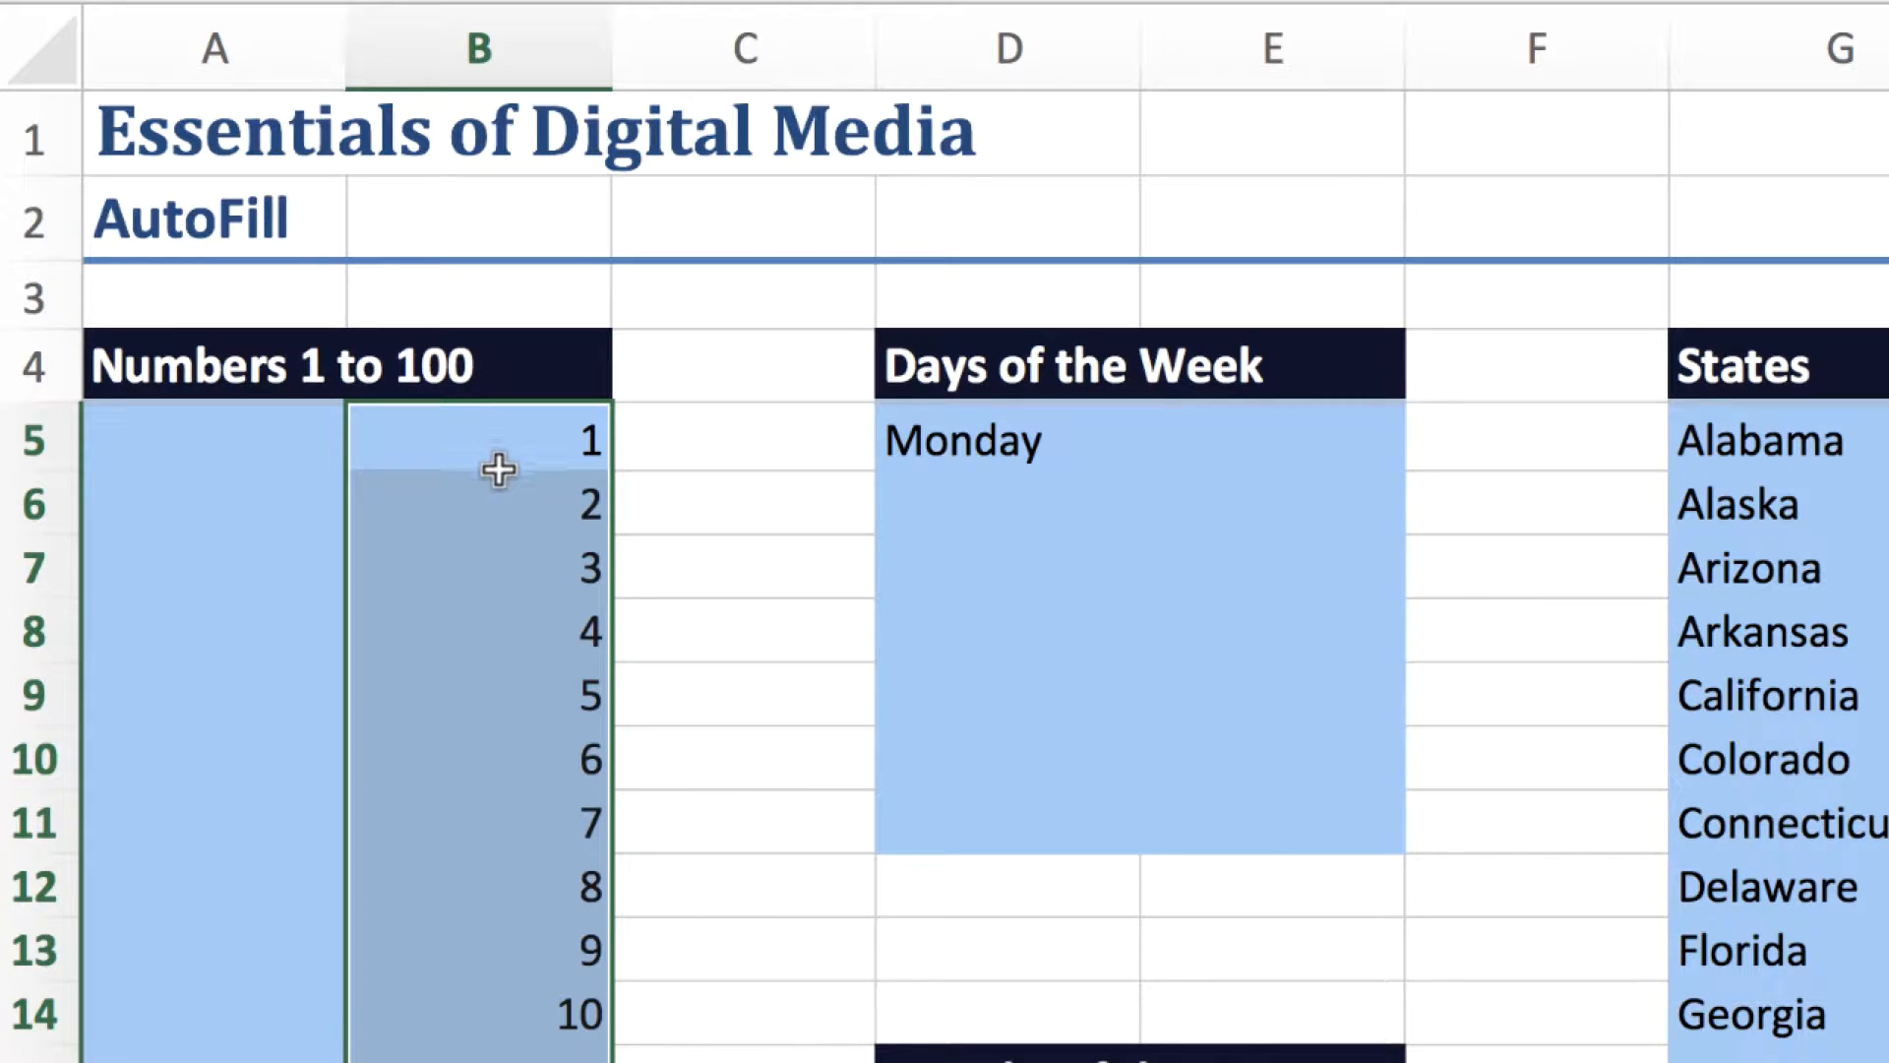
{"action": "key", "text": "ctrl+z"}
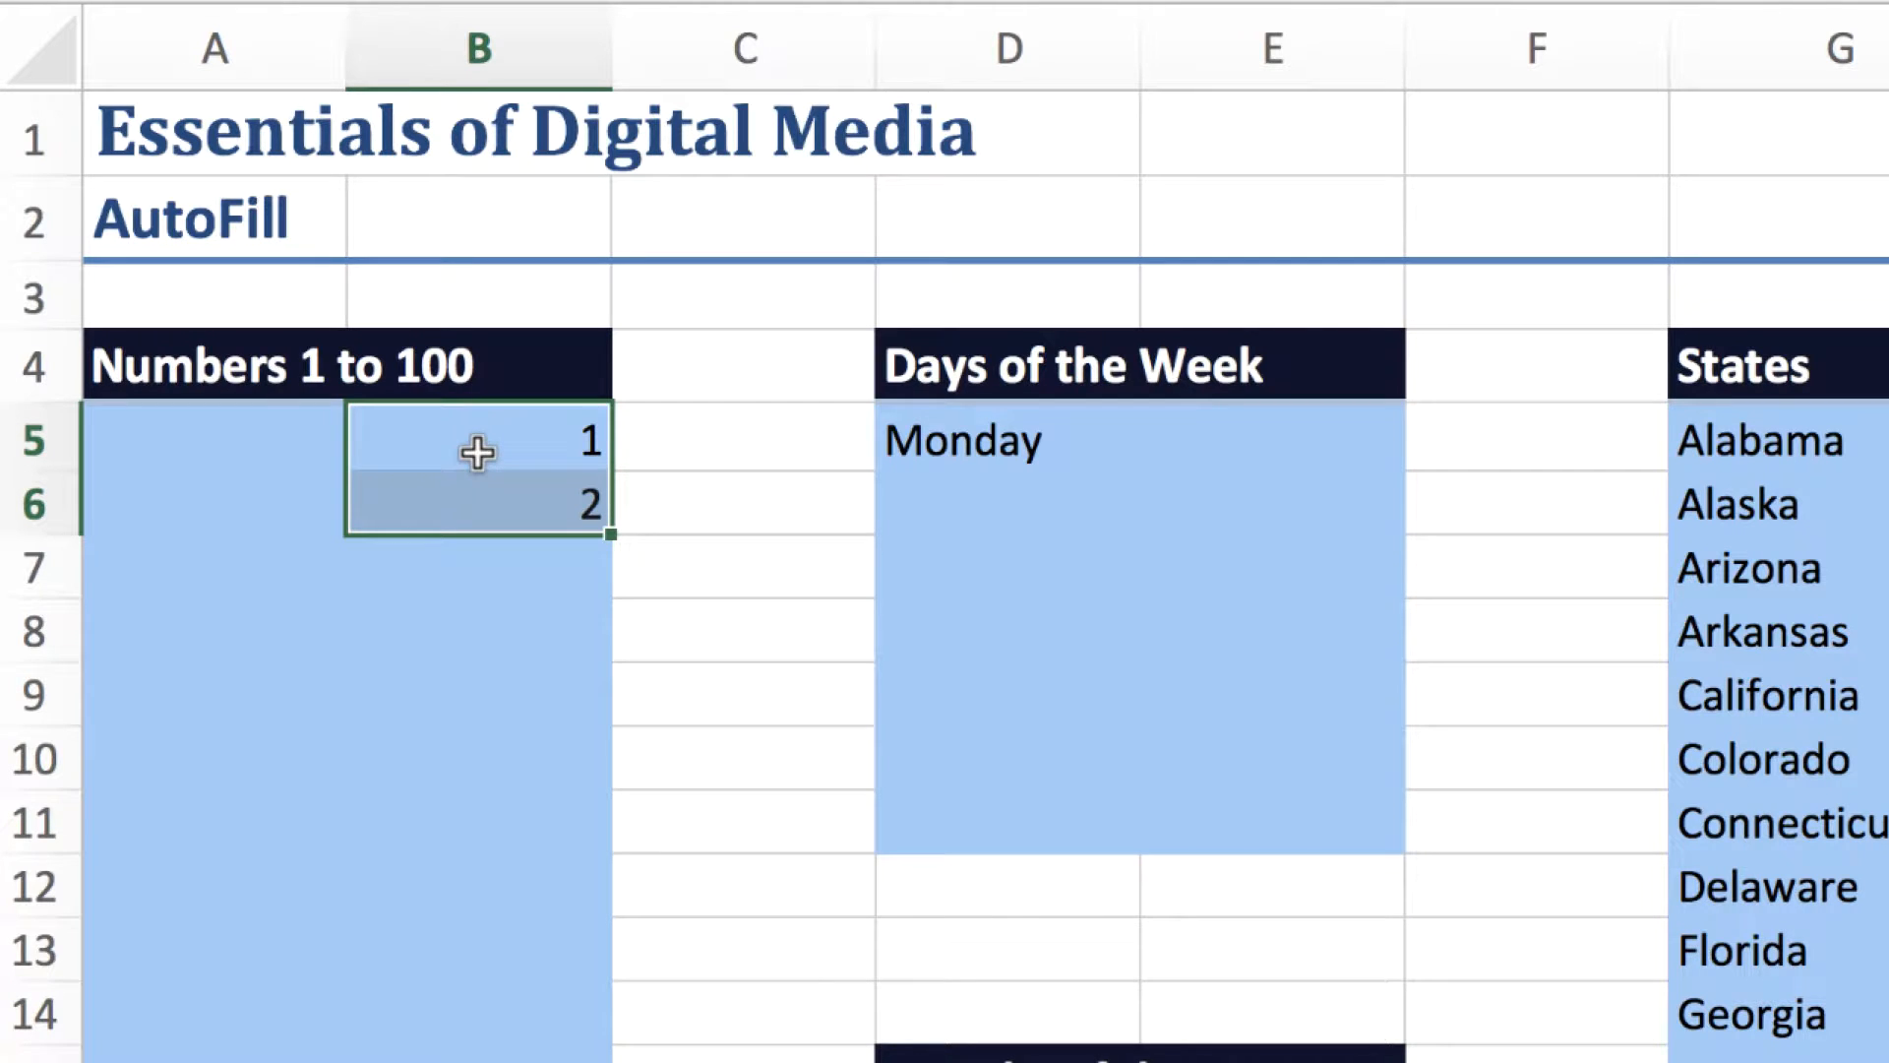
Reselect B5:B6, AutoFill the number series down to B13, and undo the fill
{"action": "left_click", "coordinate": [330, 495]}
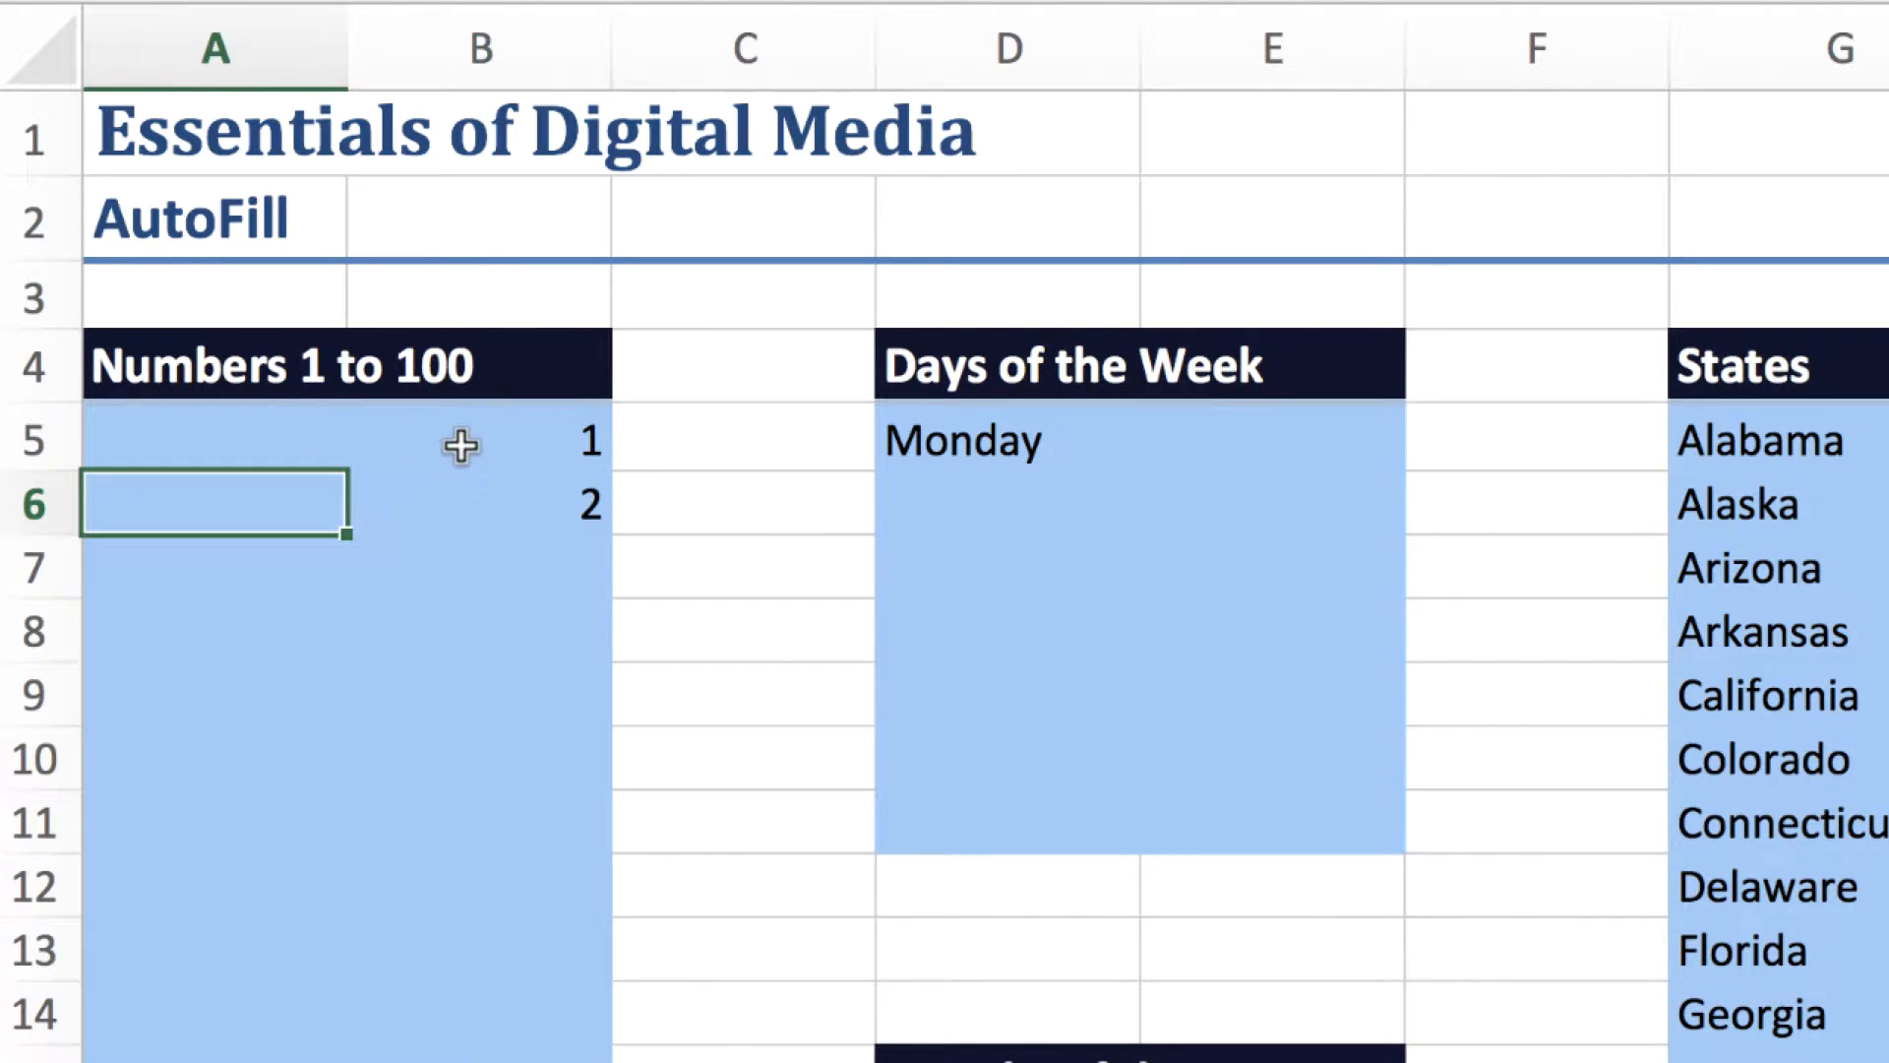
{"action": "left_click_drag", "start_coordinate": [463, 443], "coordinate": [464, 495]}
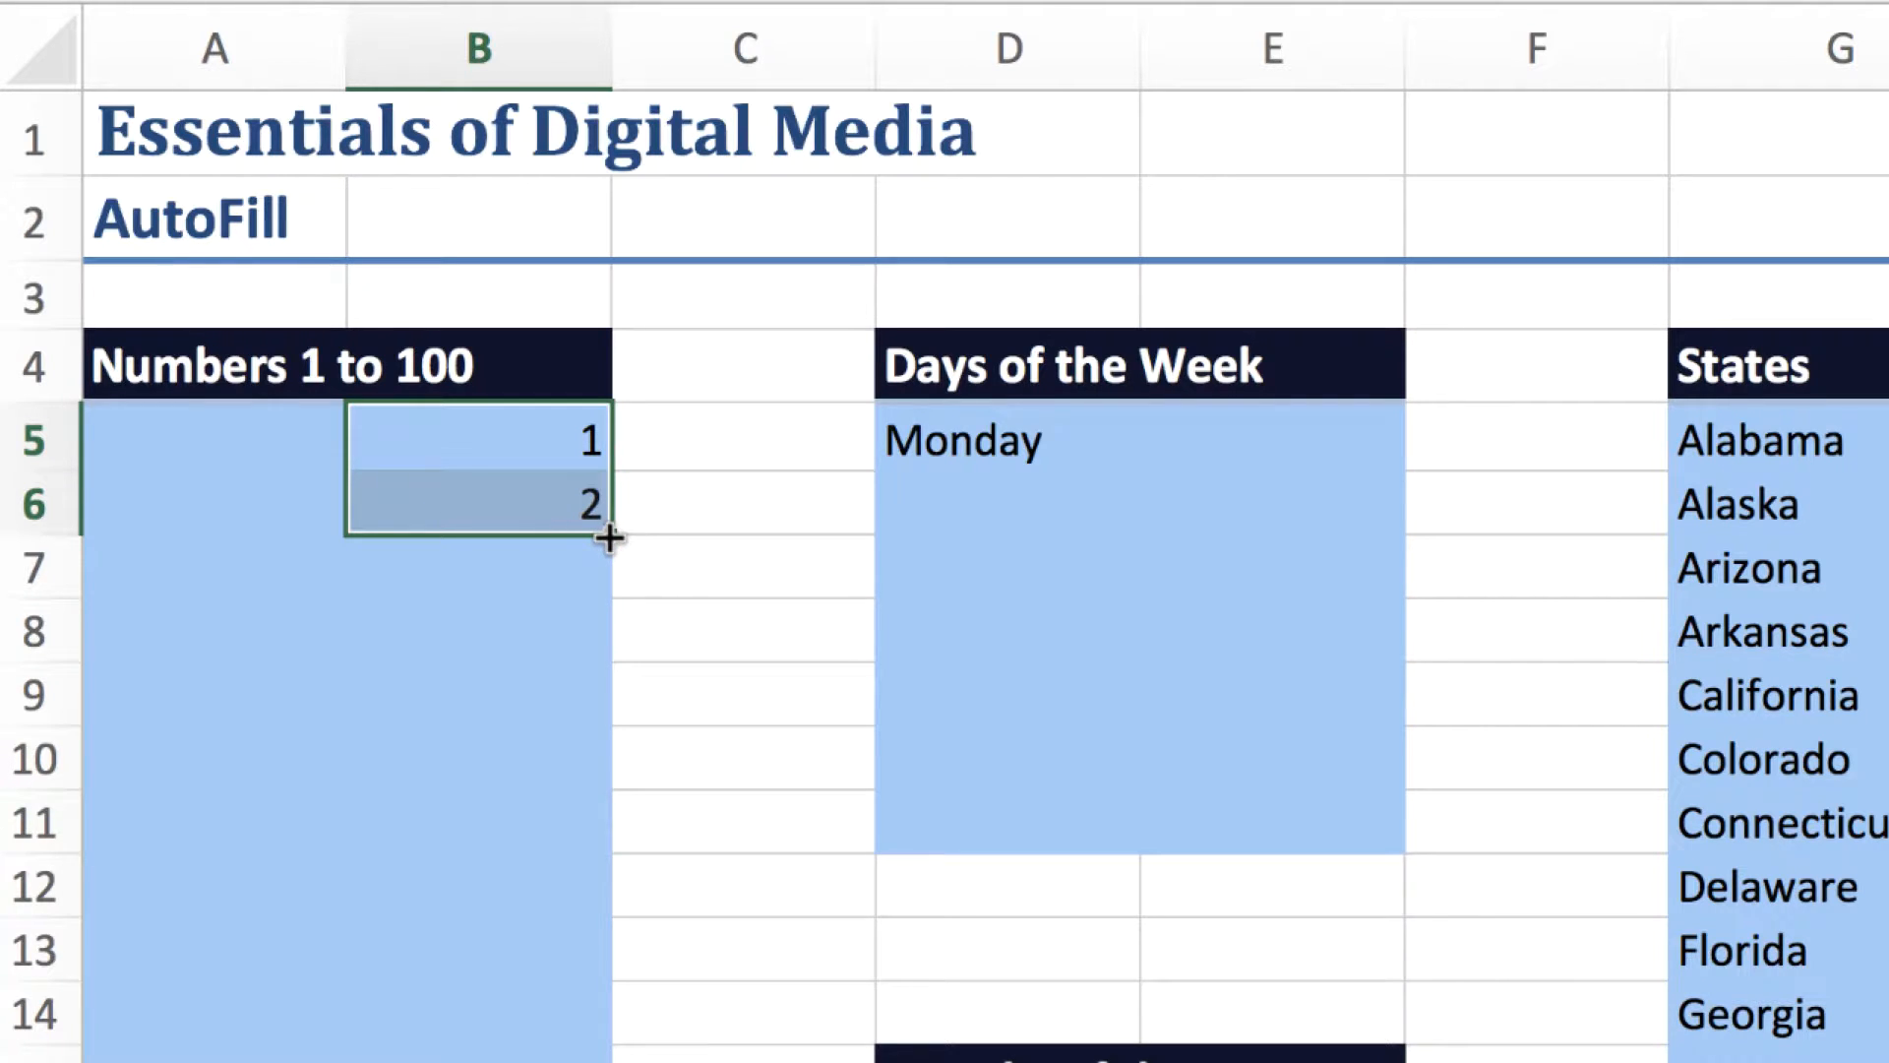
{"action": "left_click_drag", "start_coordinate": [609, 537], "coordinate": [611, 1003]}
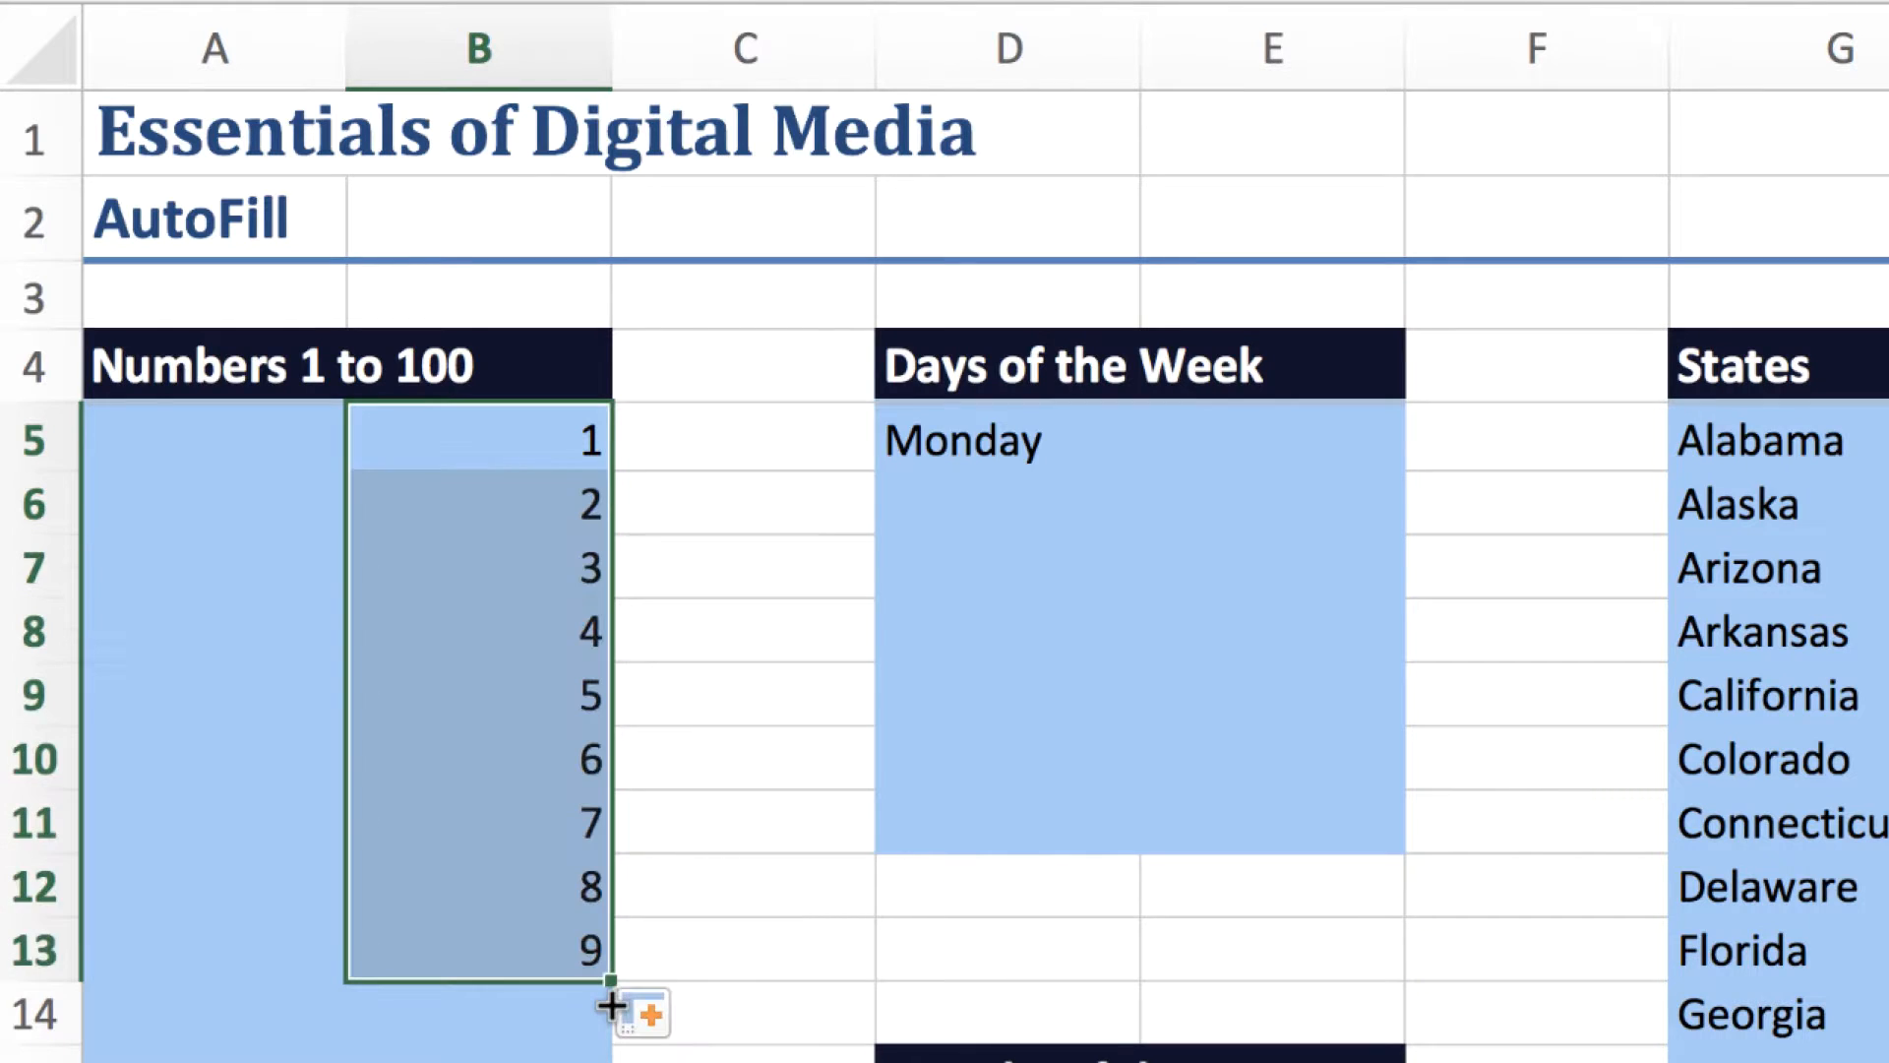
{"action": "key", "text": "ctrl+z"}
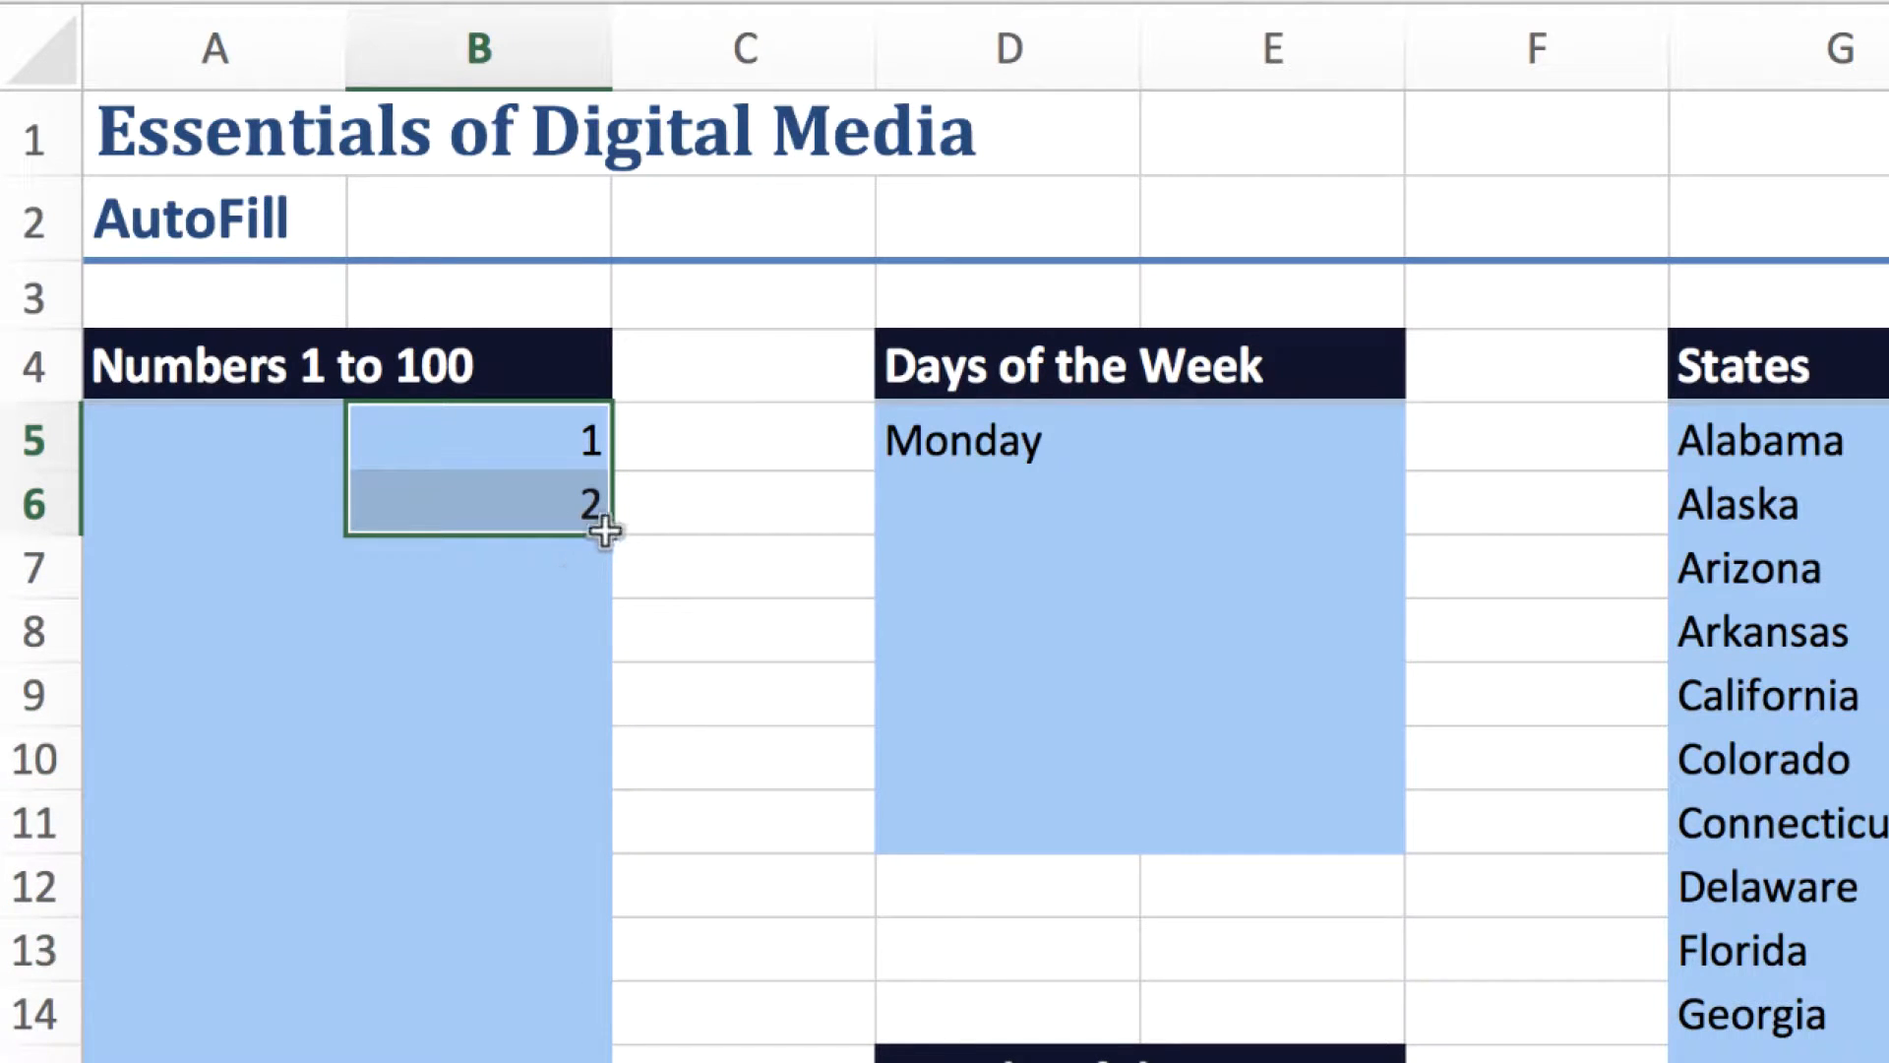
AutoFill B5:B6 across into C5:C6, select the copied cells, and undo the fill
{"action": "left_click_drag", "start_coordinate": [607, 531], "coordinate": [738, 529]}
{"action": "left_click_drag", "start_coordinate": [542, 435], "coordinate": [780, 535]}
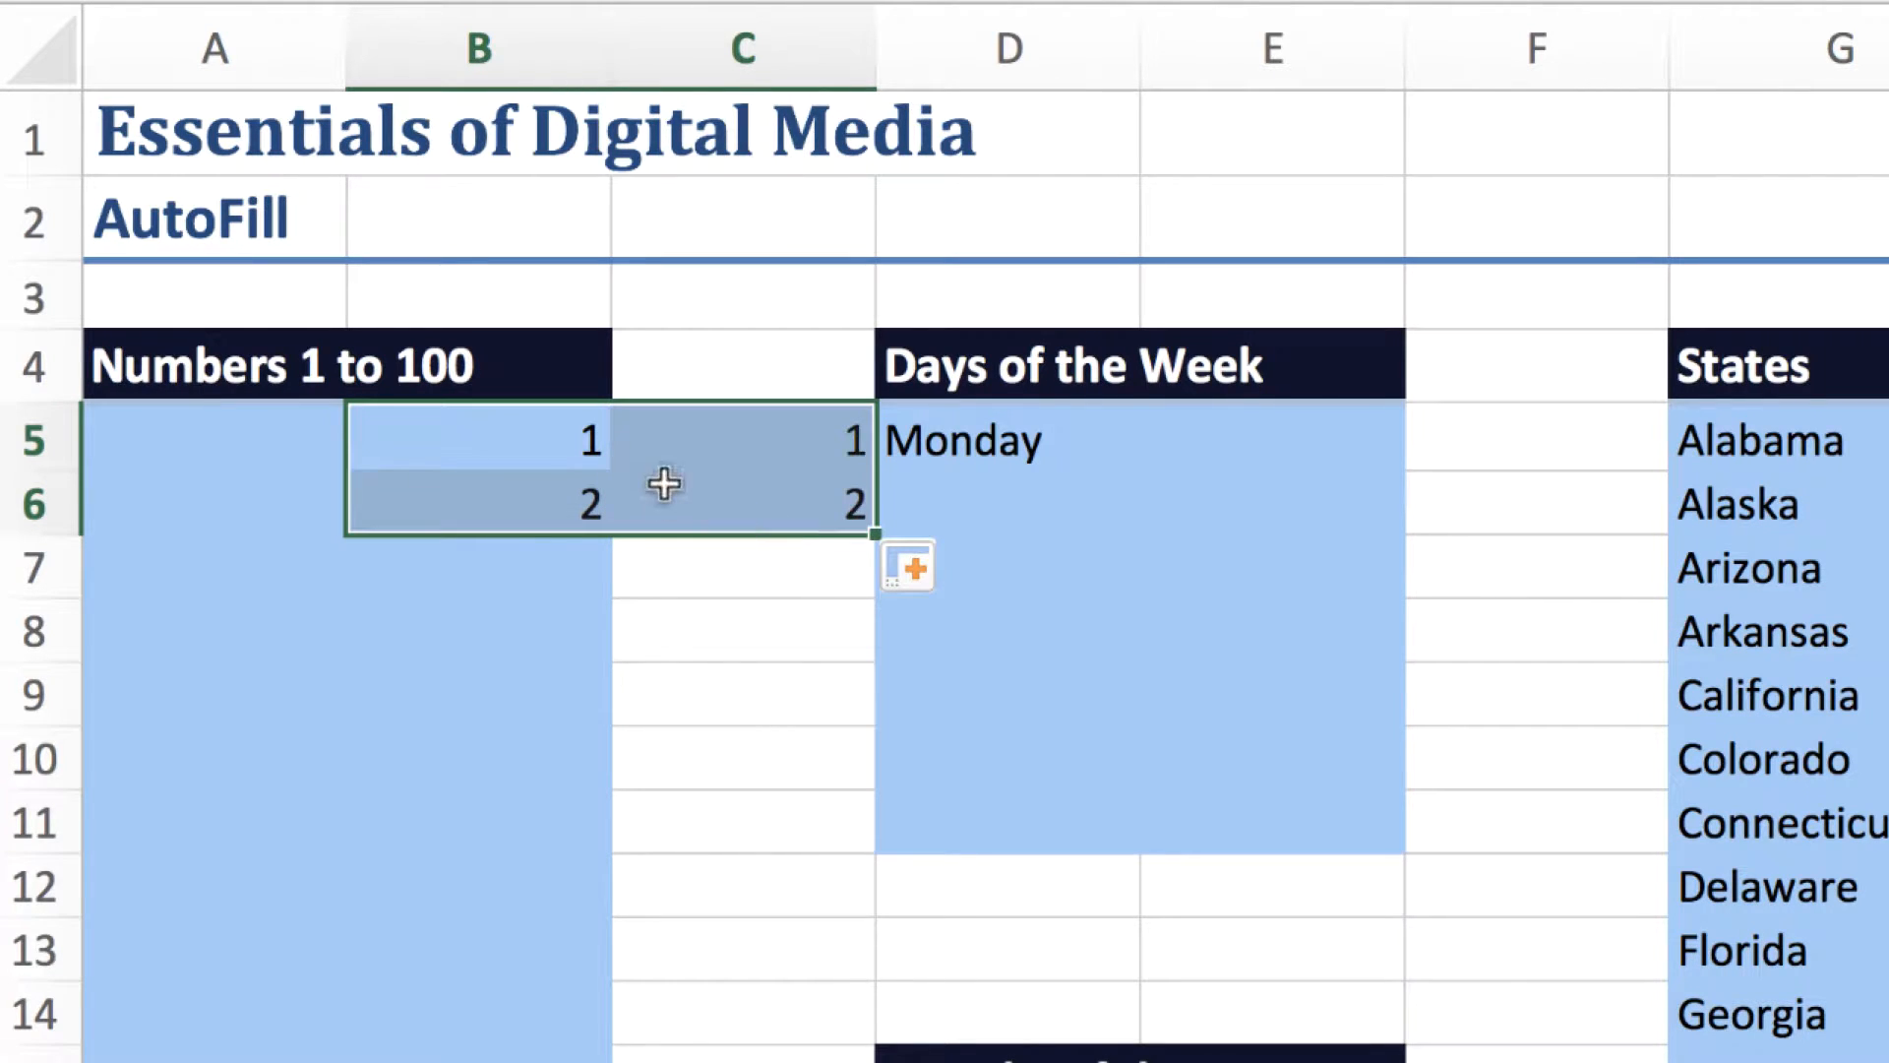
{"action": "left_click_drag", "start_coordinate": [763, 464], "coordinate": [763, 522]}
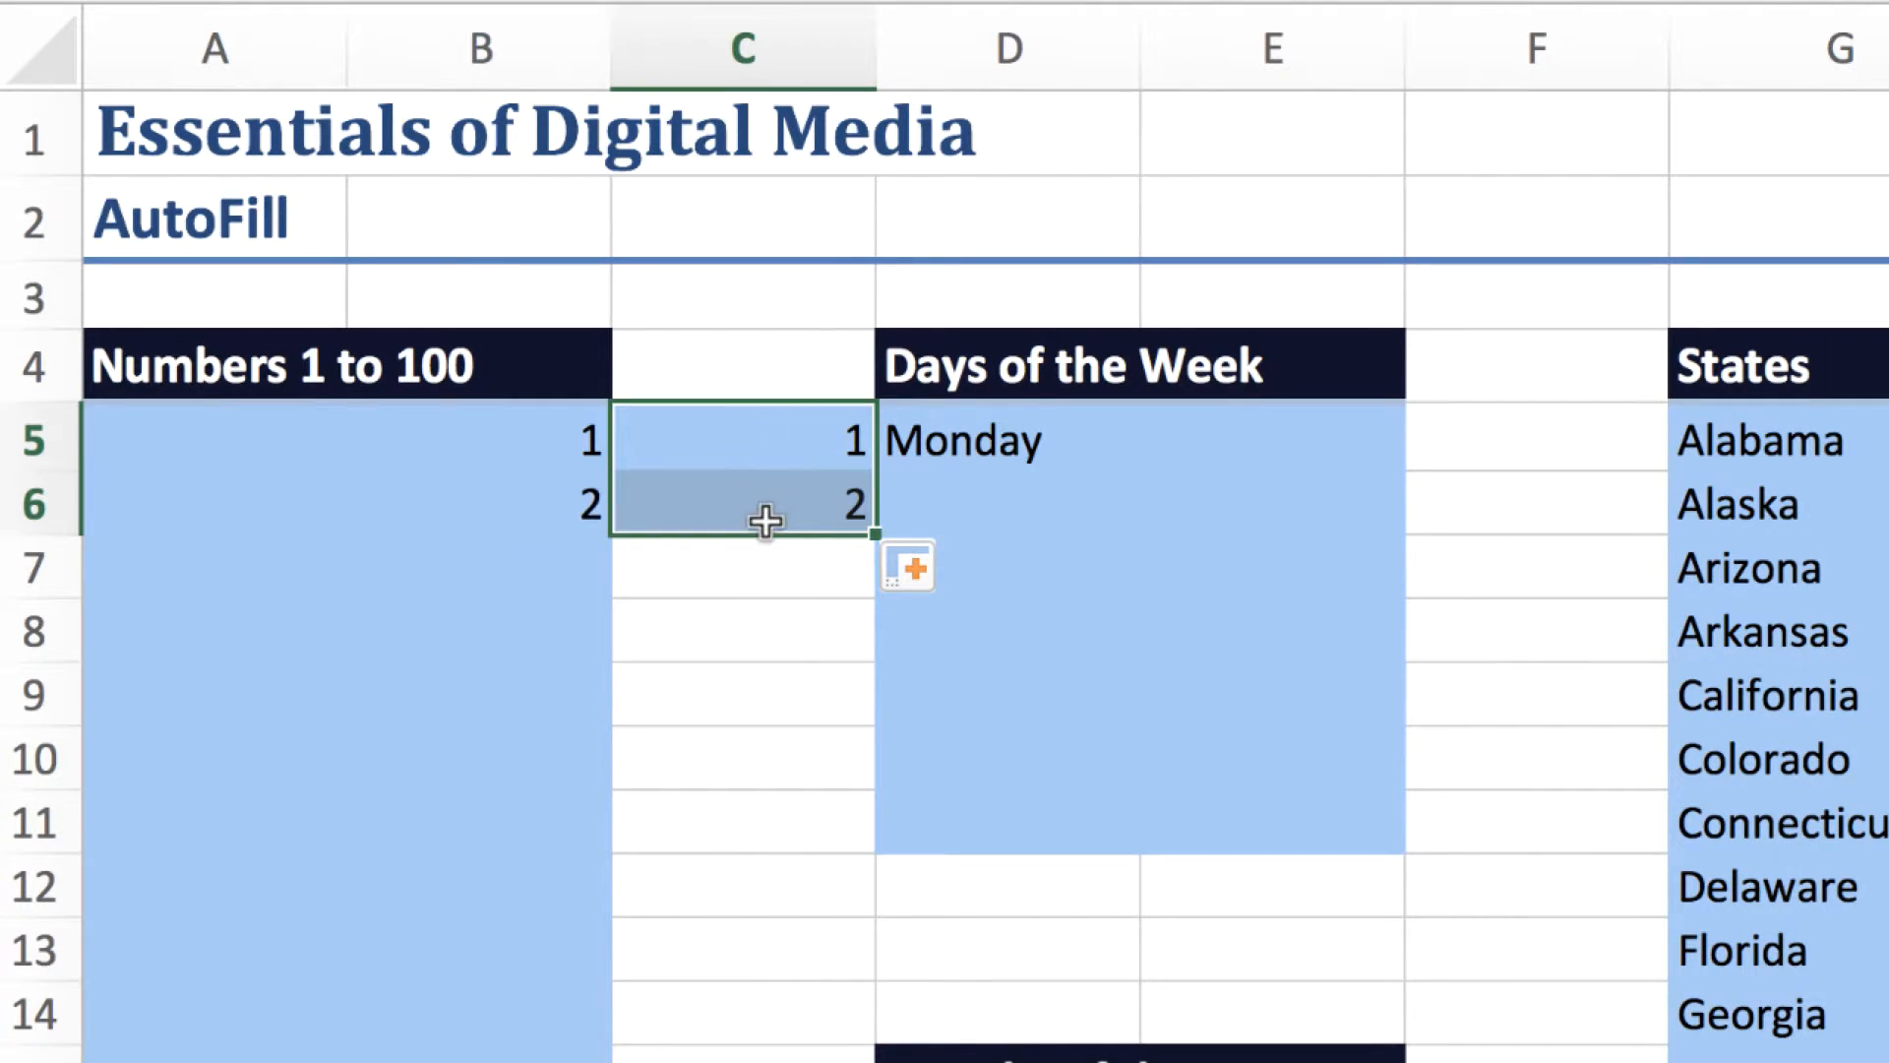
{"action": "key", "text": "ctrl+z"}
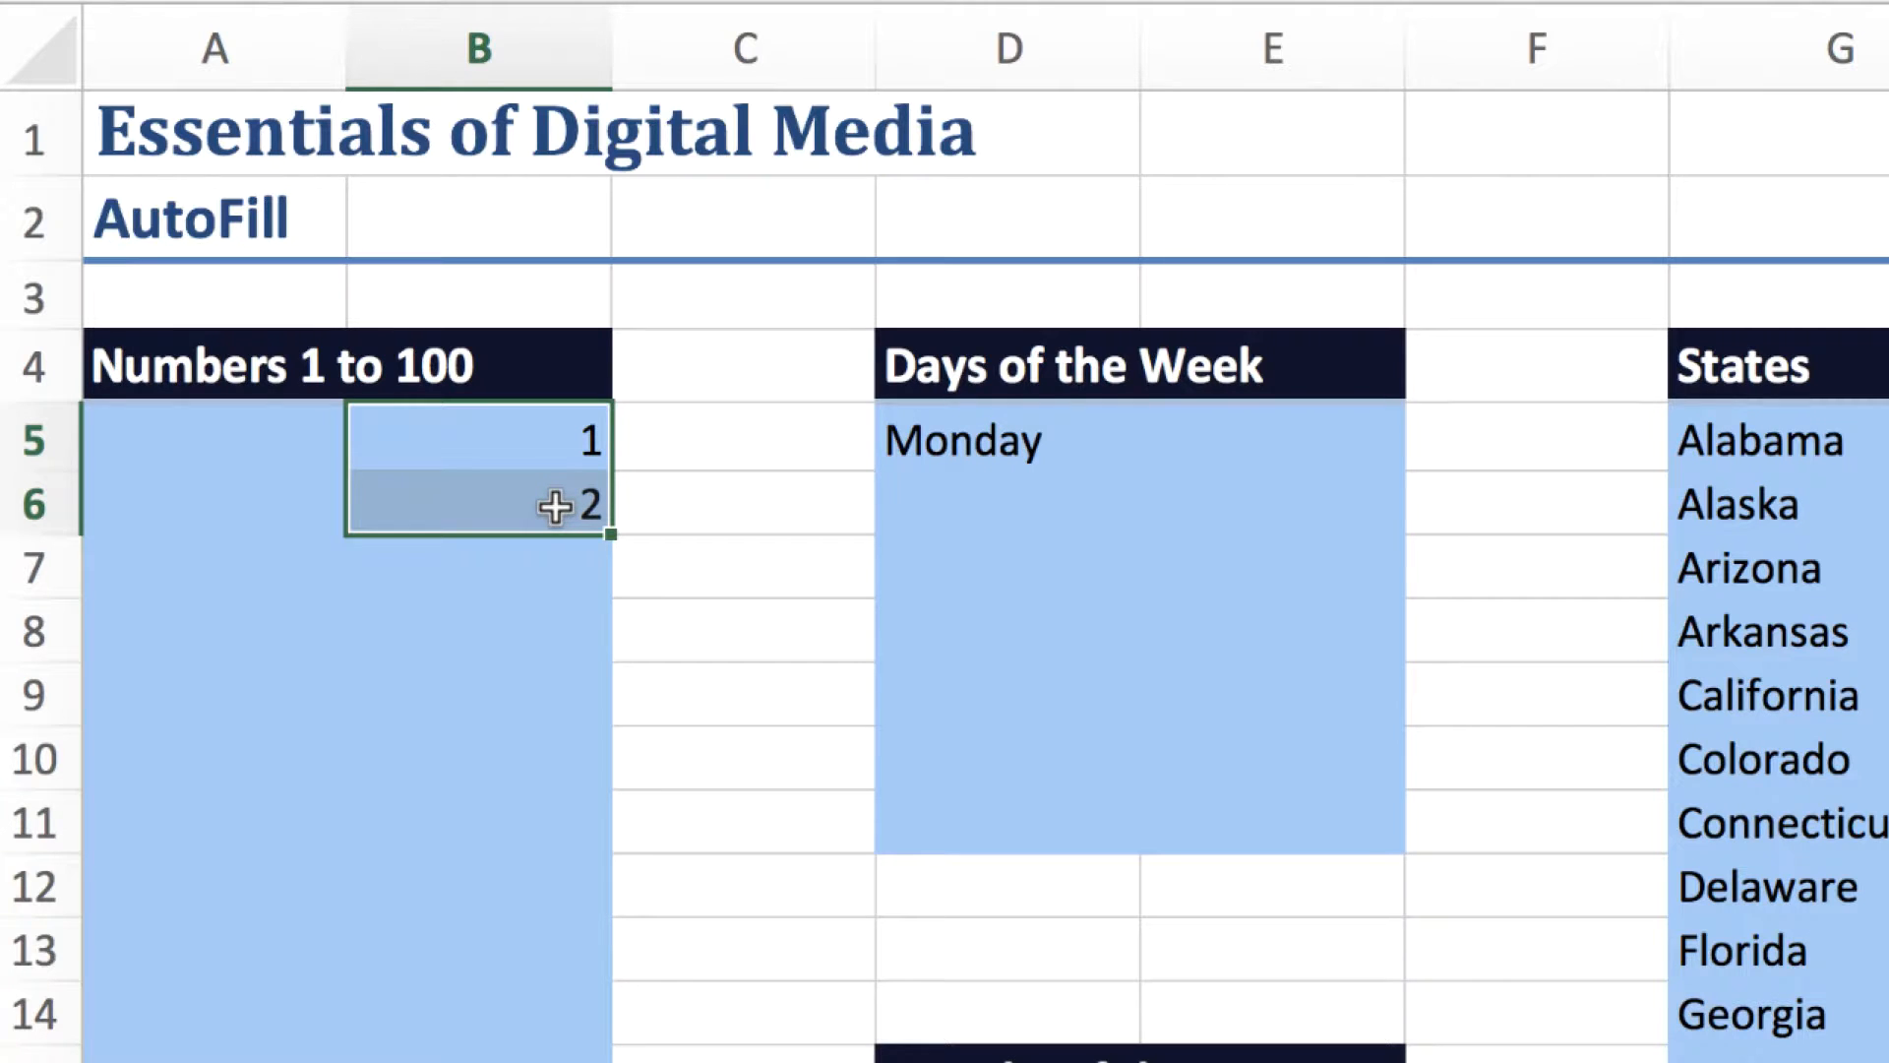
AutoFill the weekdays from Monday in D5 down to D11 and the months from January in D16 down to D27
{"action": "left_click", "coordinate": [961, 445]}
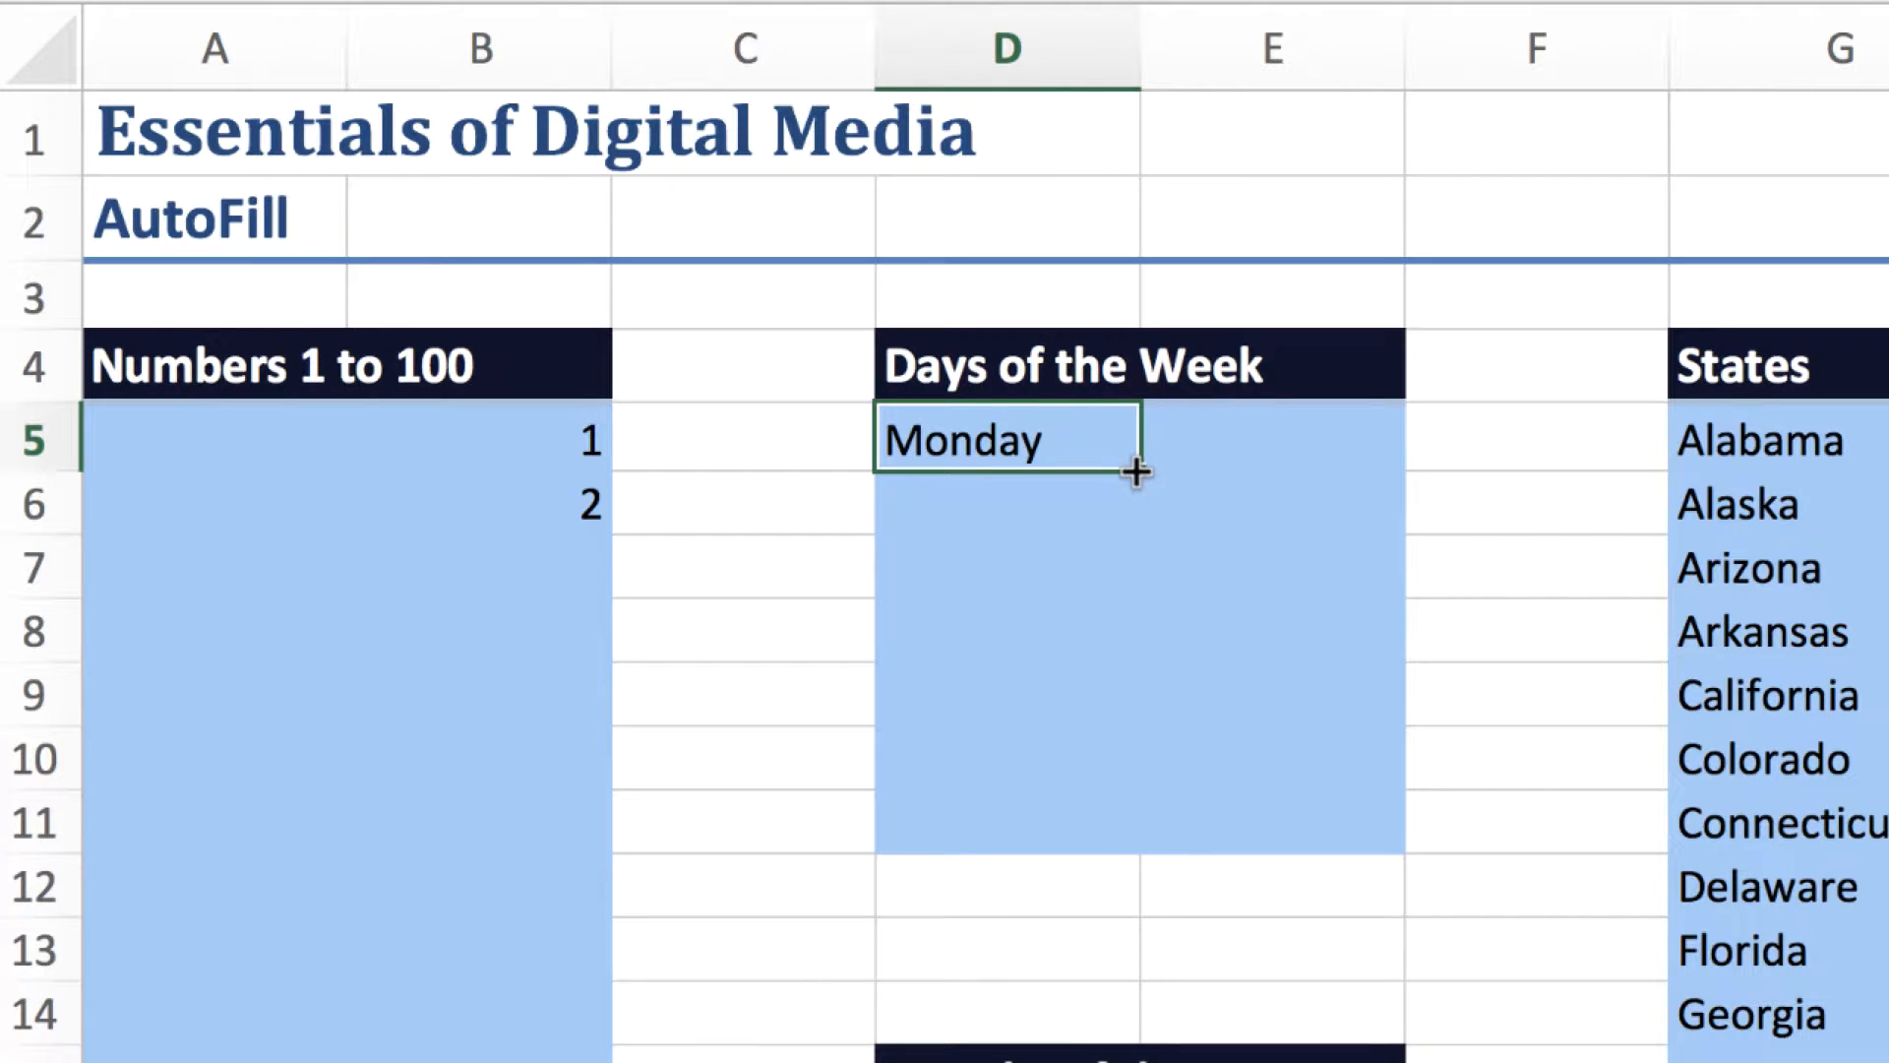
{"action": "left_click_drag", "start_coordinate": [1137, 473], "coordinate": [1143, 844]}
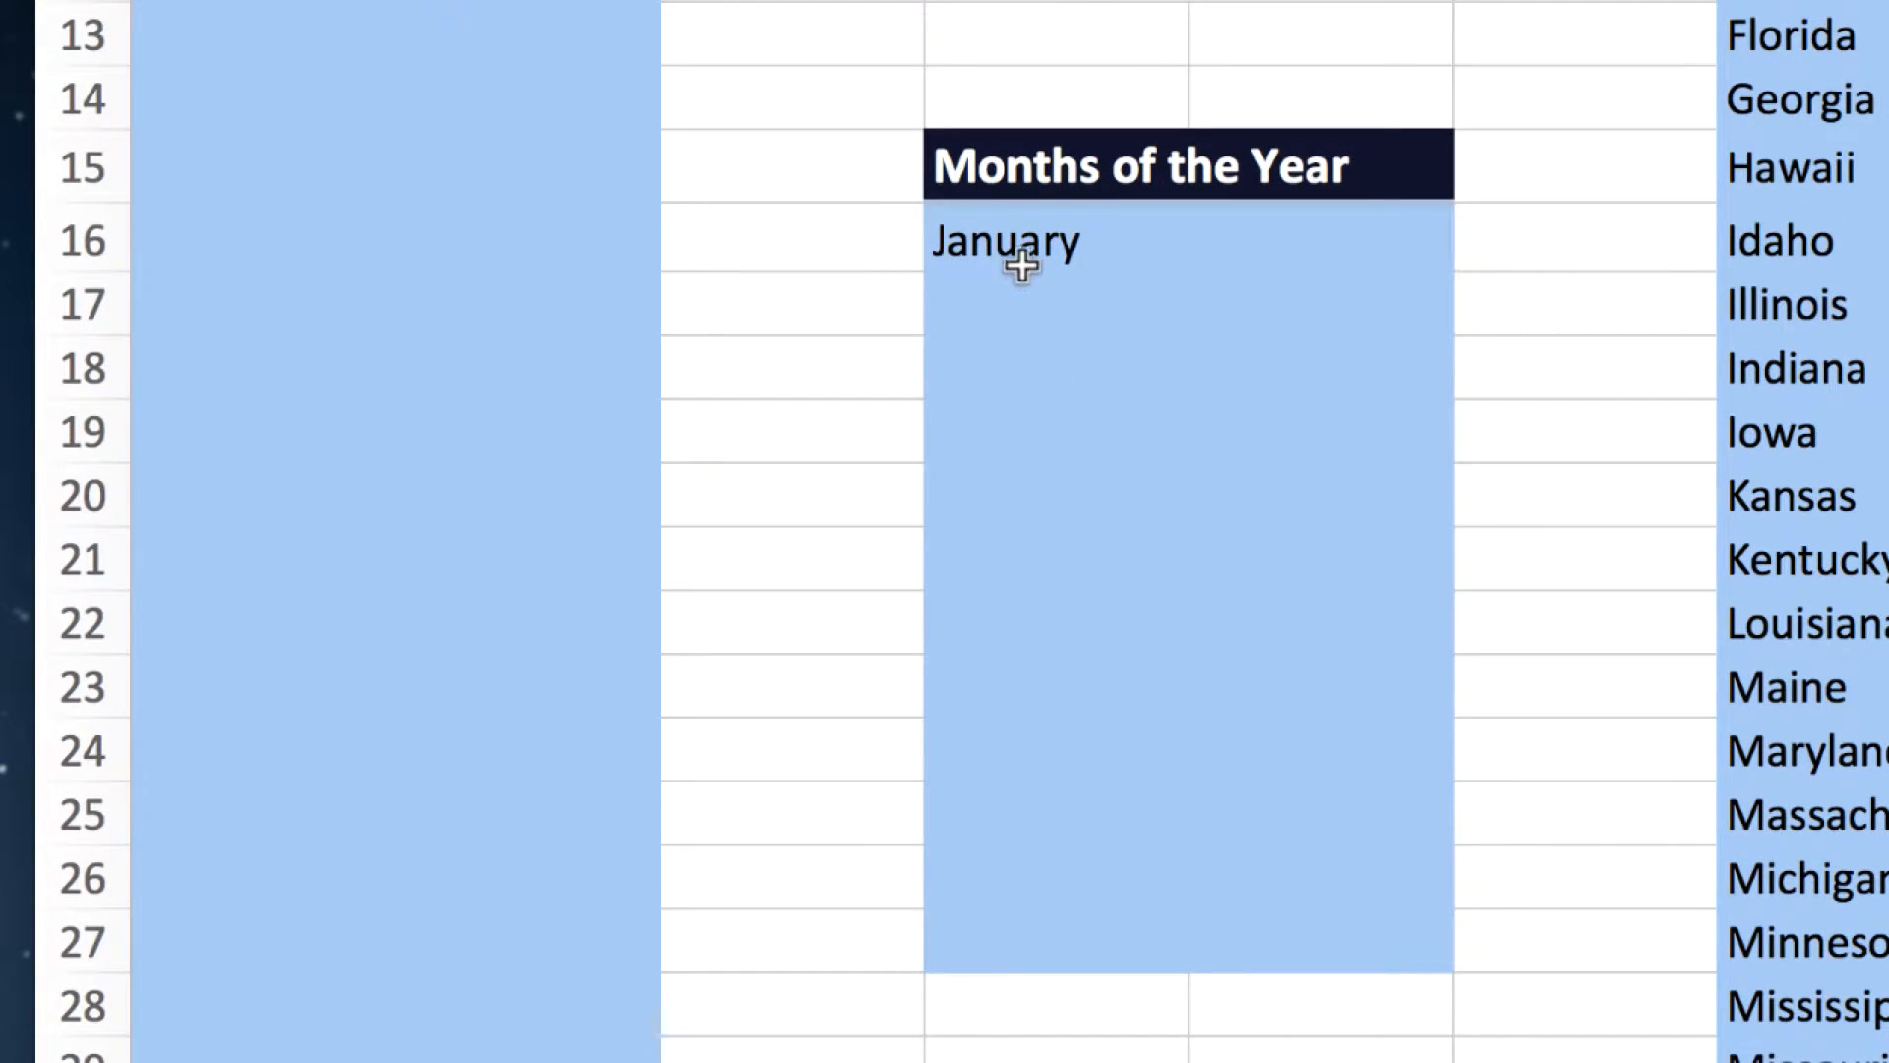
{"action": "left_click", "coordinate": [1022, 265]}
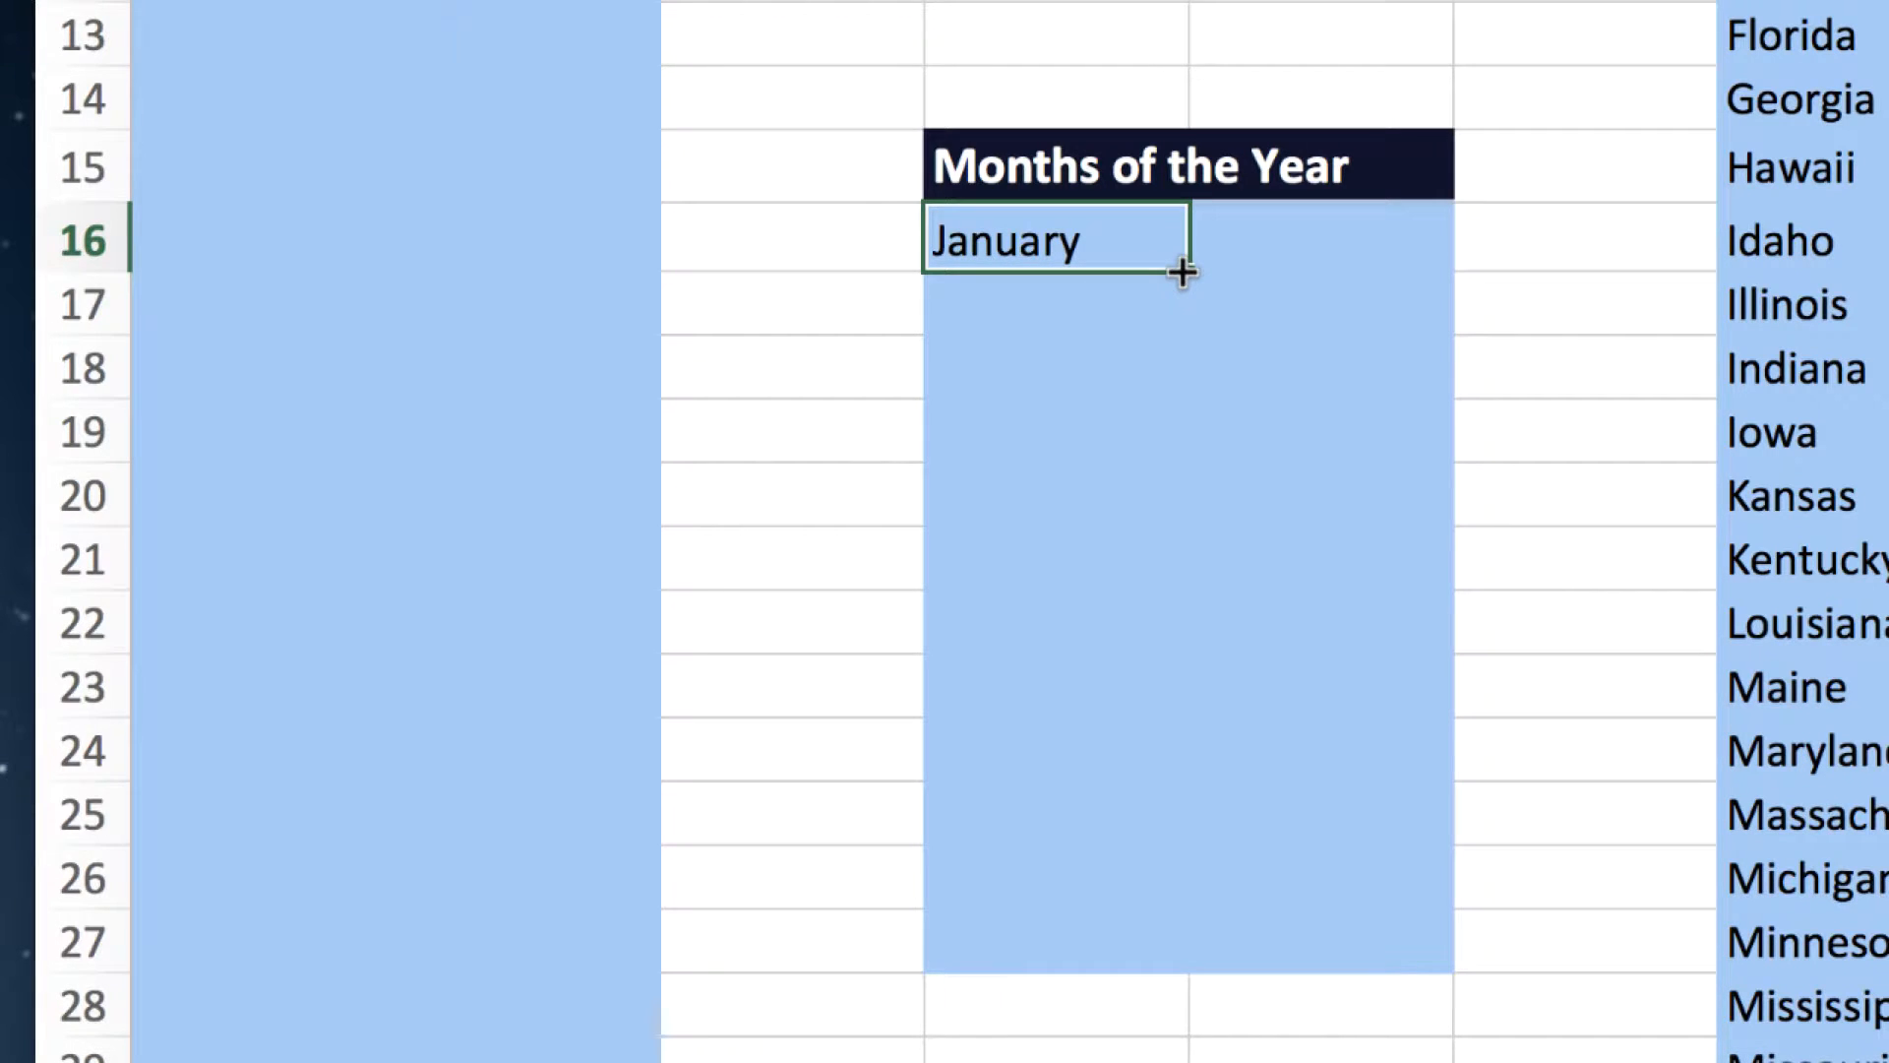
{"action": "left_click_drag", "start_coordinate": [1182, 273], "coordinate": [1190, 943]}
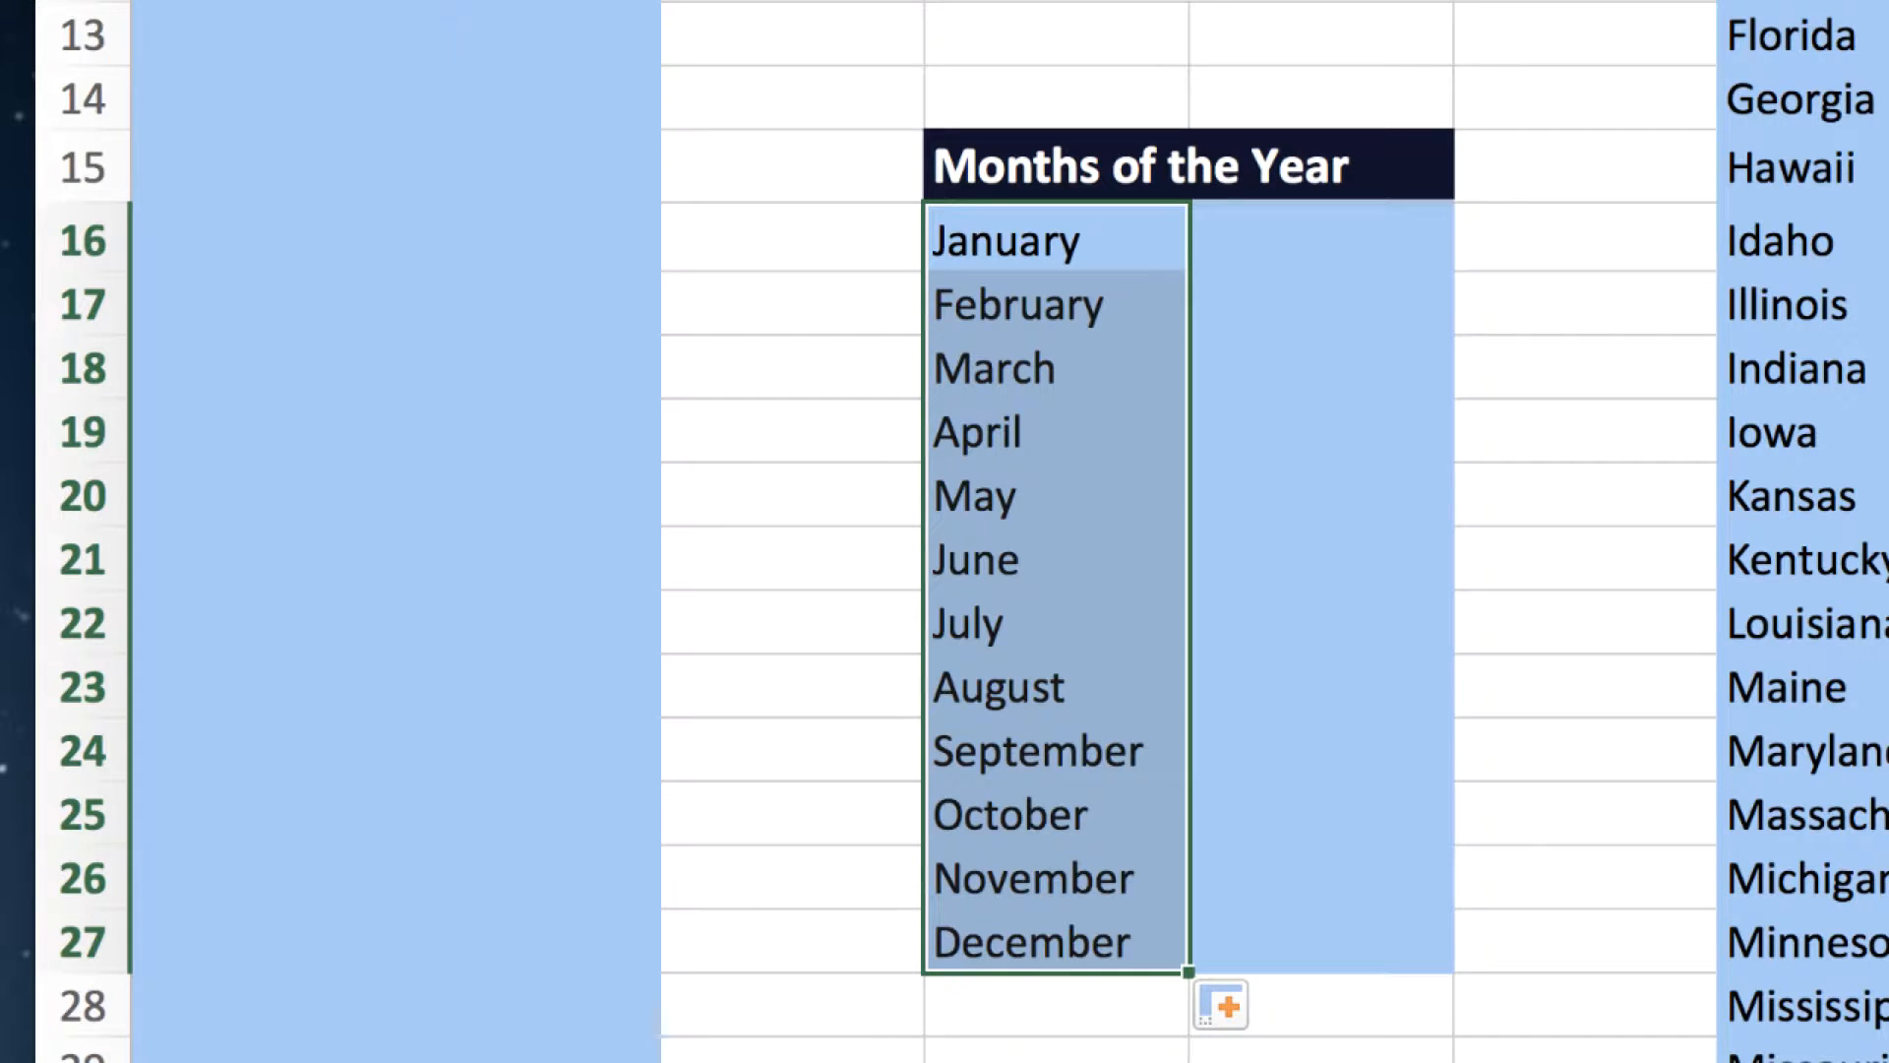
Examine the formula in the second States column's cell H5, and enter Nebraska in G5
{"action": "left_click", "coordinate": [1057, 1061]}
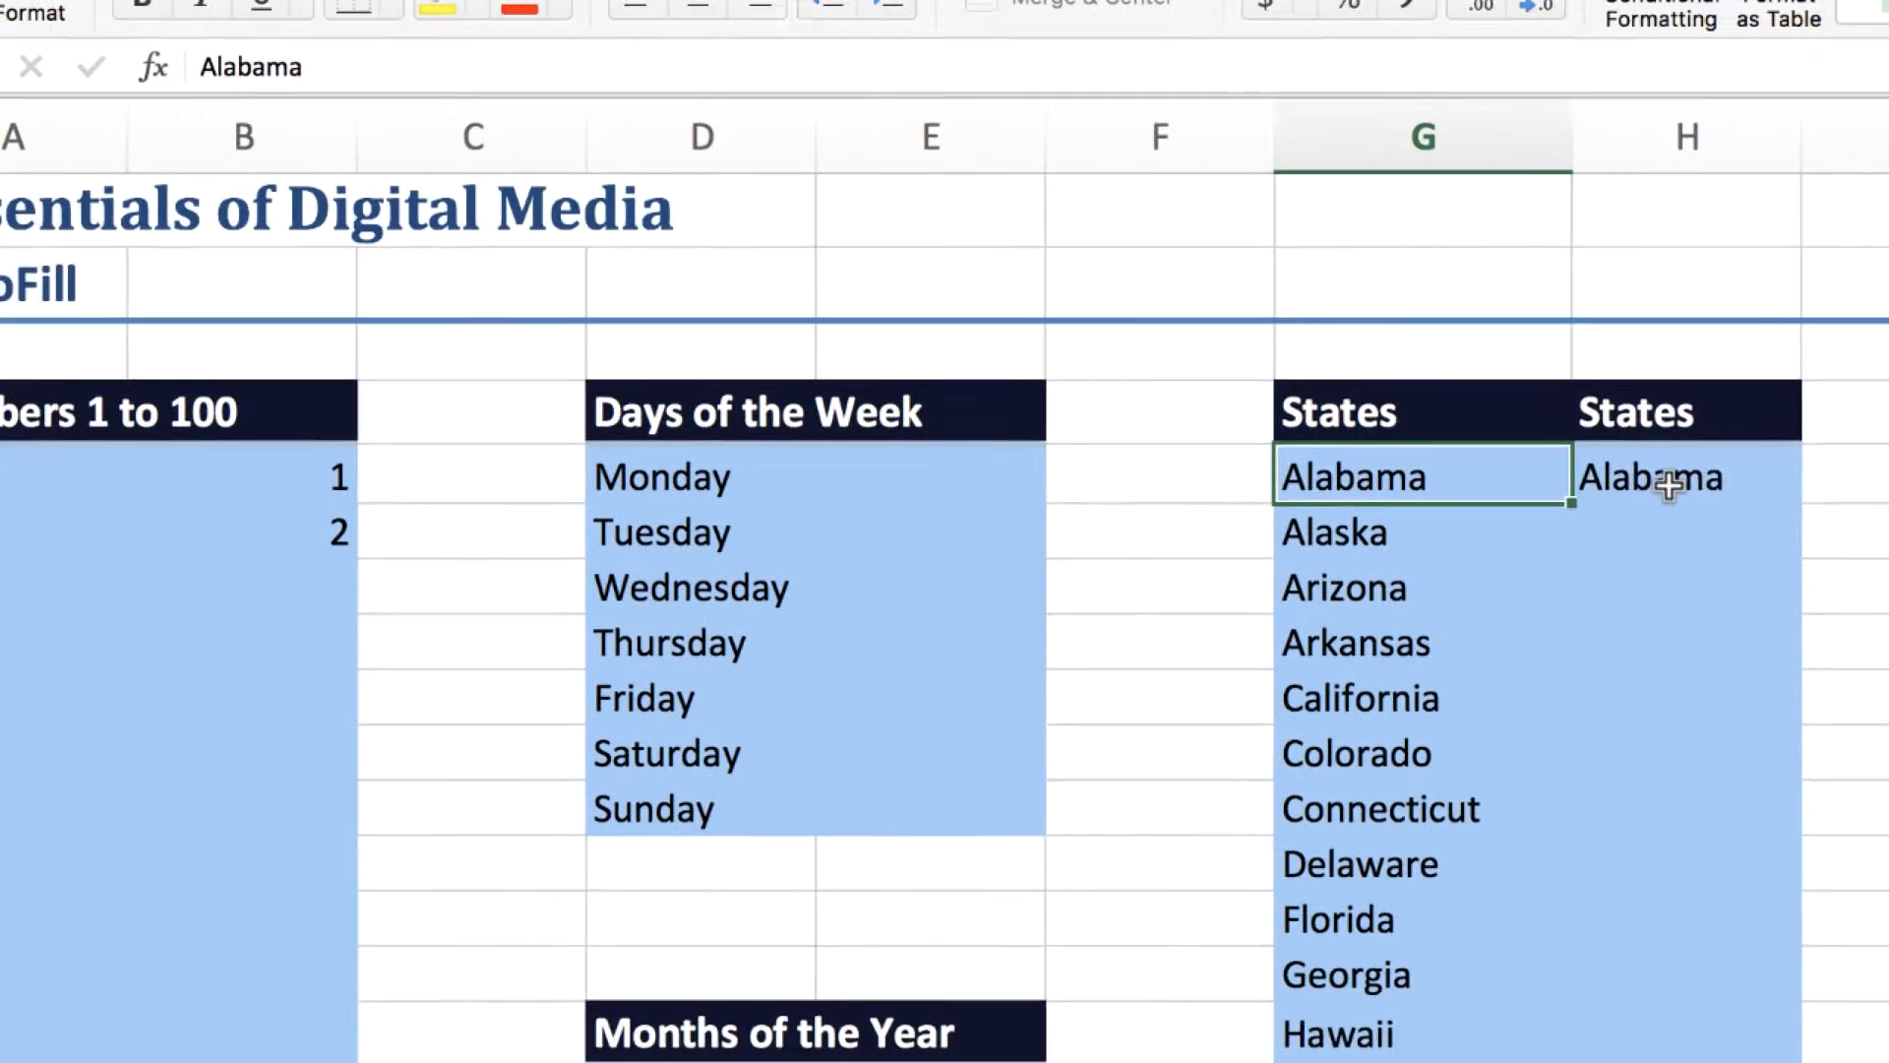
{"action": "left_click", "coordinate": [1628, 536]}
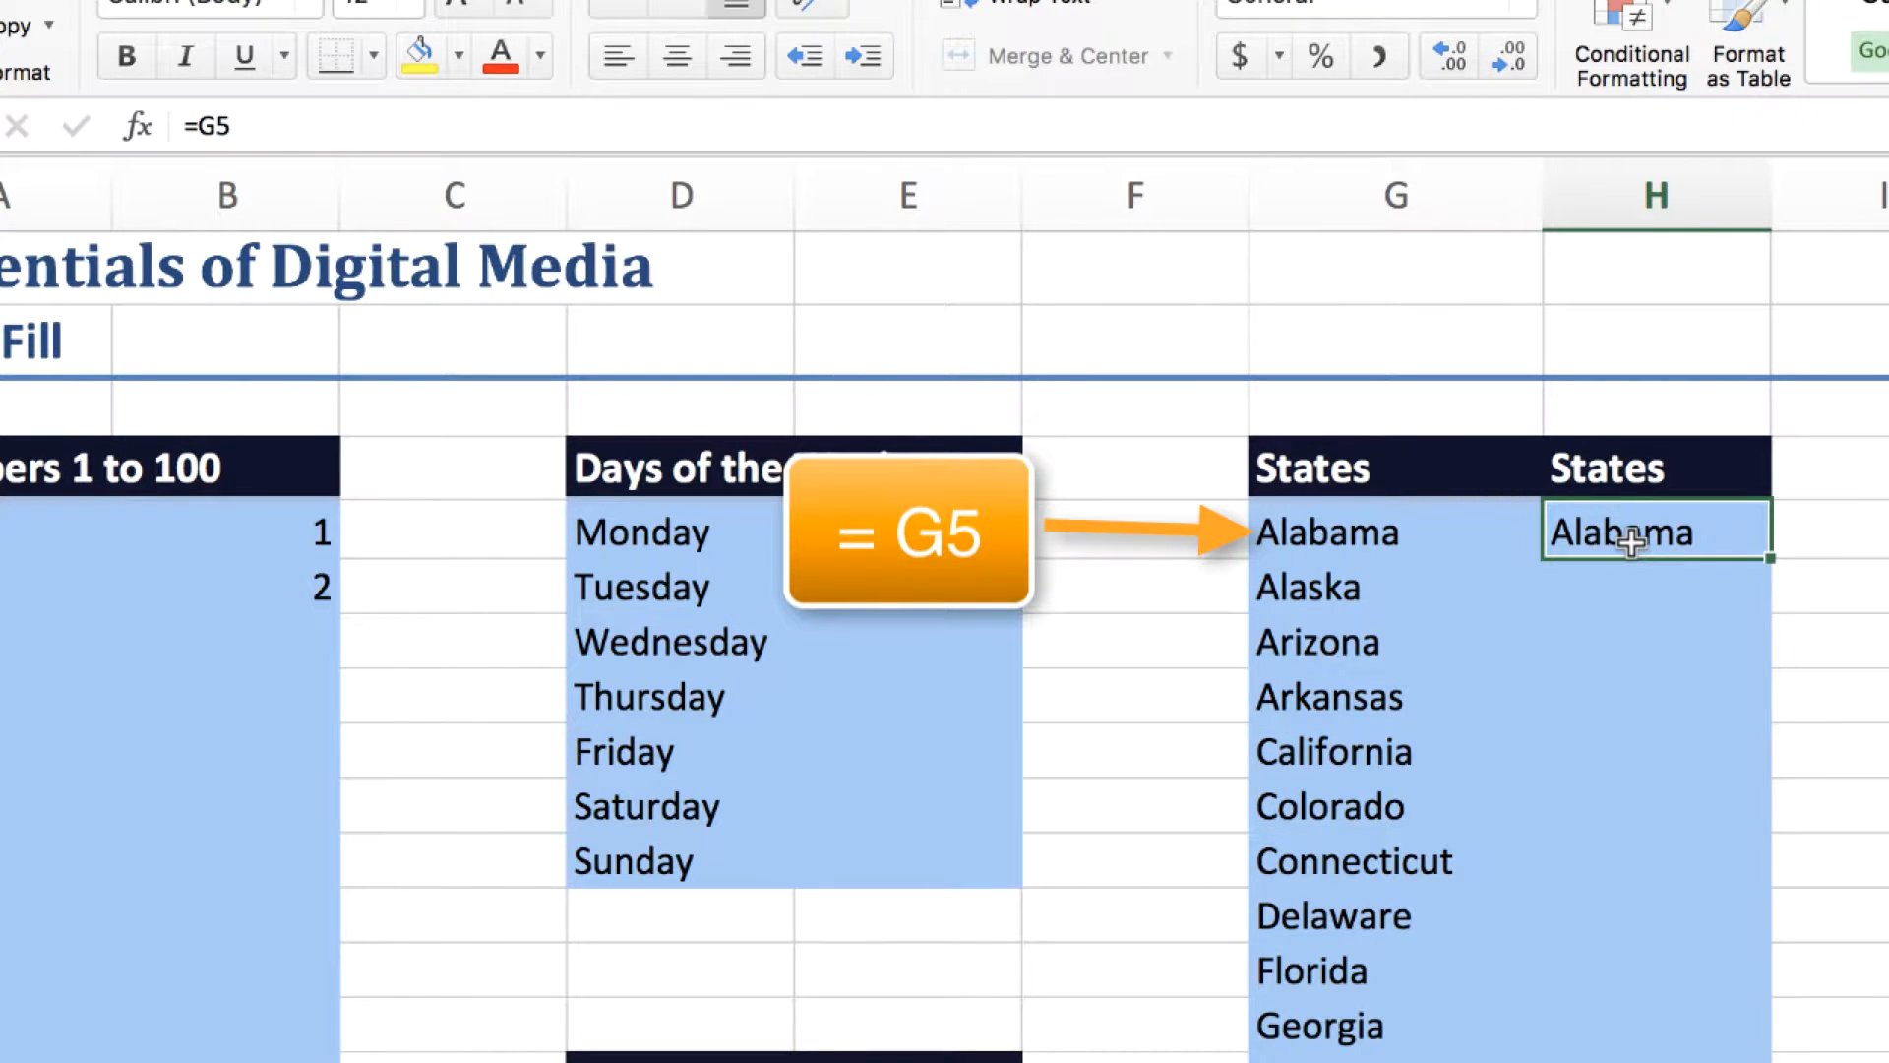
{"action": "left_click", "coordinate": [1325, 532]}
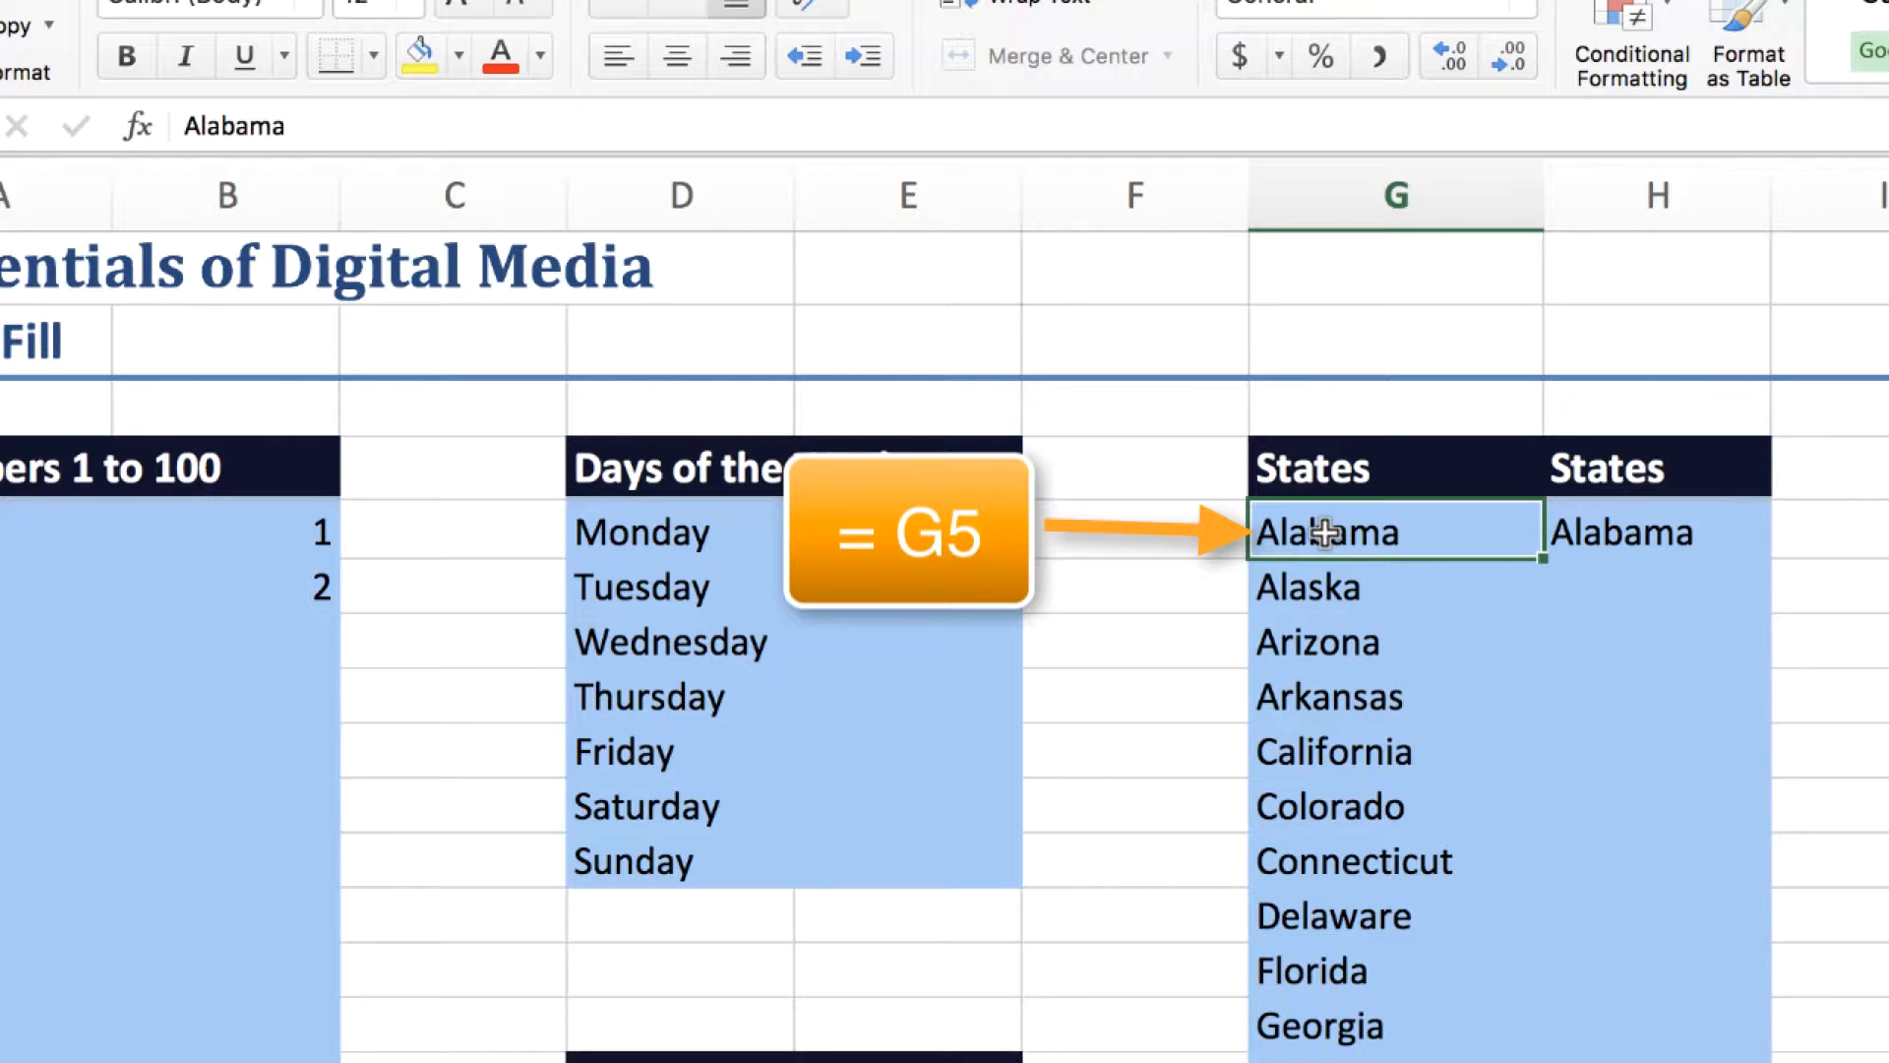
{"action": "type", "text": "Nebraska"}
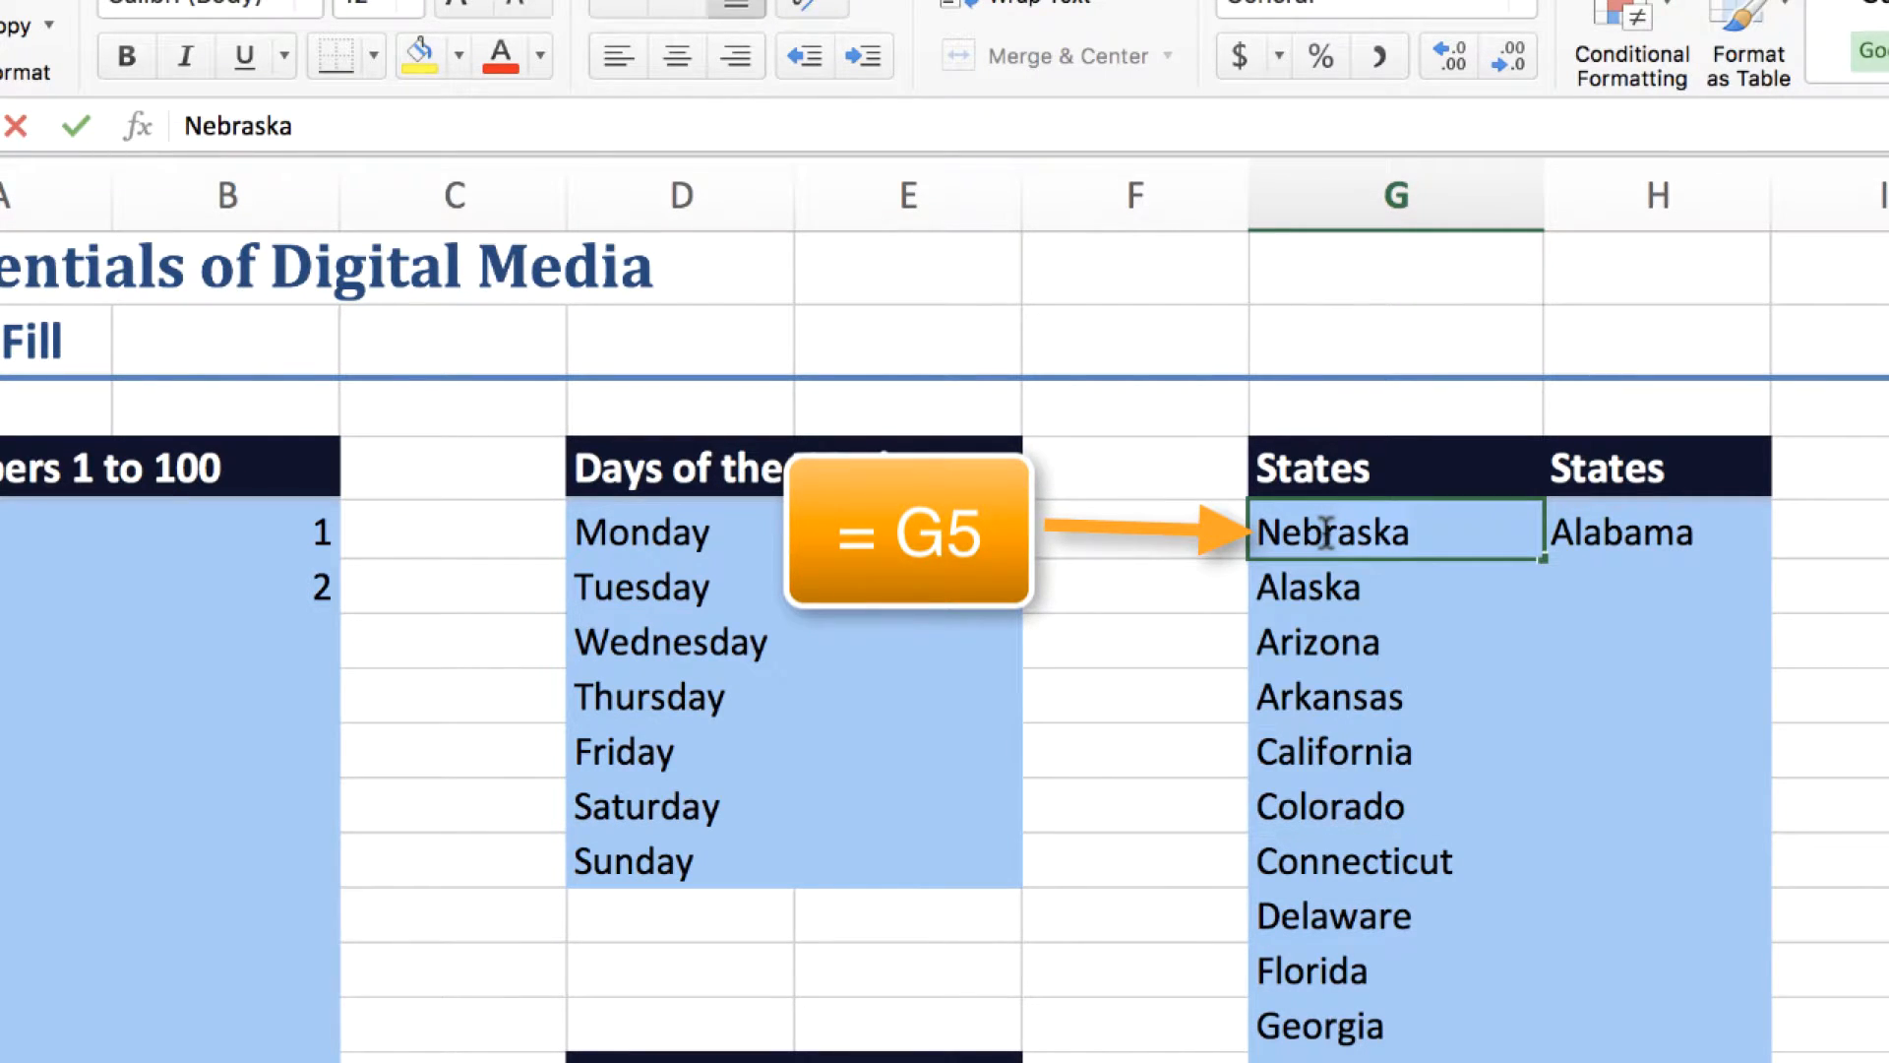
{"action": "key", "text": "Return"}
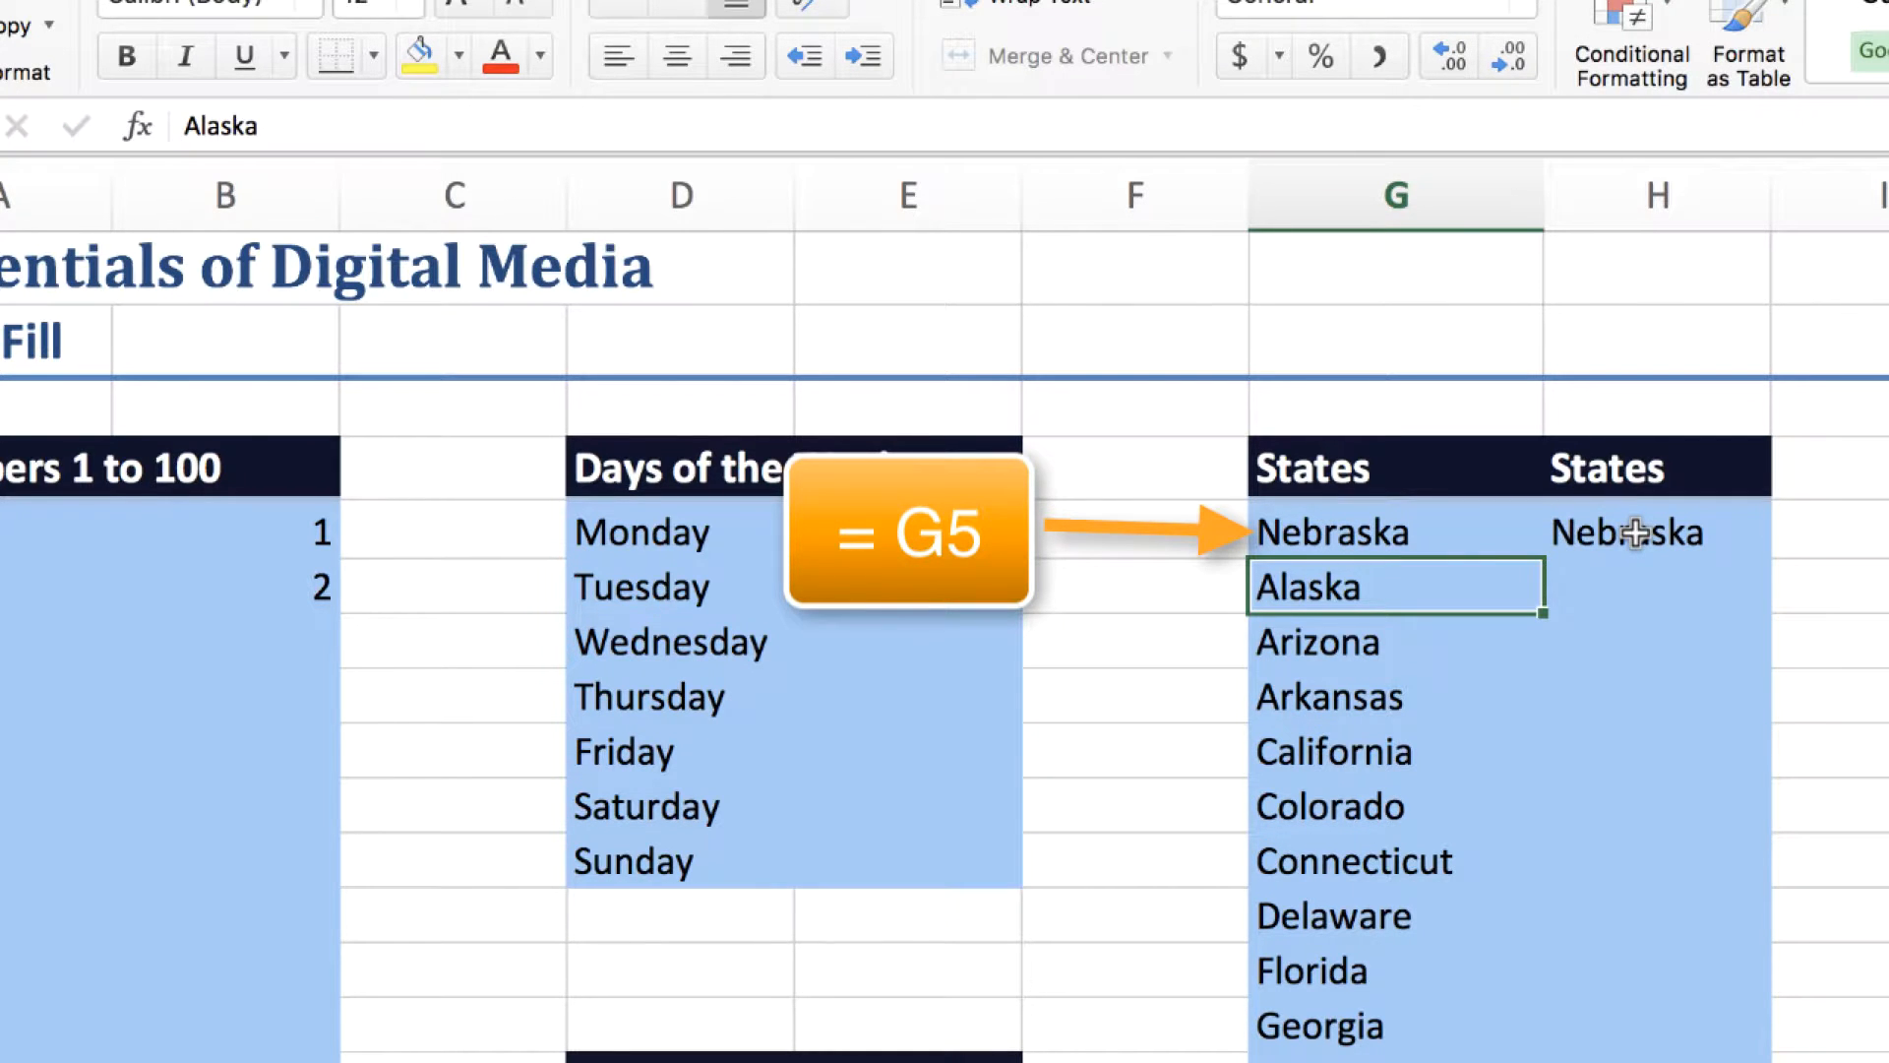
Compare G5 with the linked cell H5, and restore G5 to Alabama
{"action": "left_click", "coordinate": [1392, 527]}
{"action": "left_click", "coordinate": [1639, 547]}
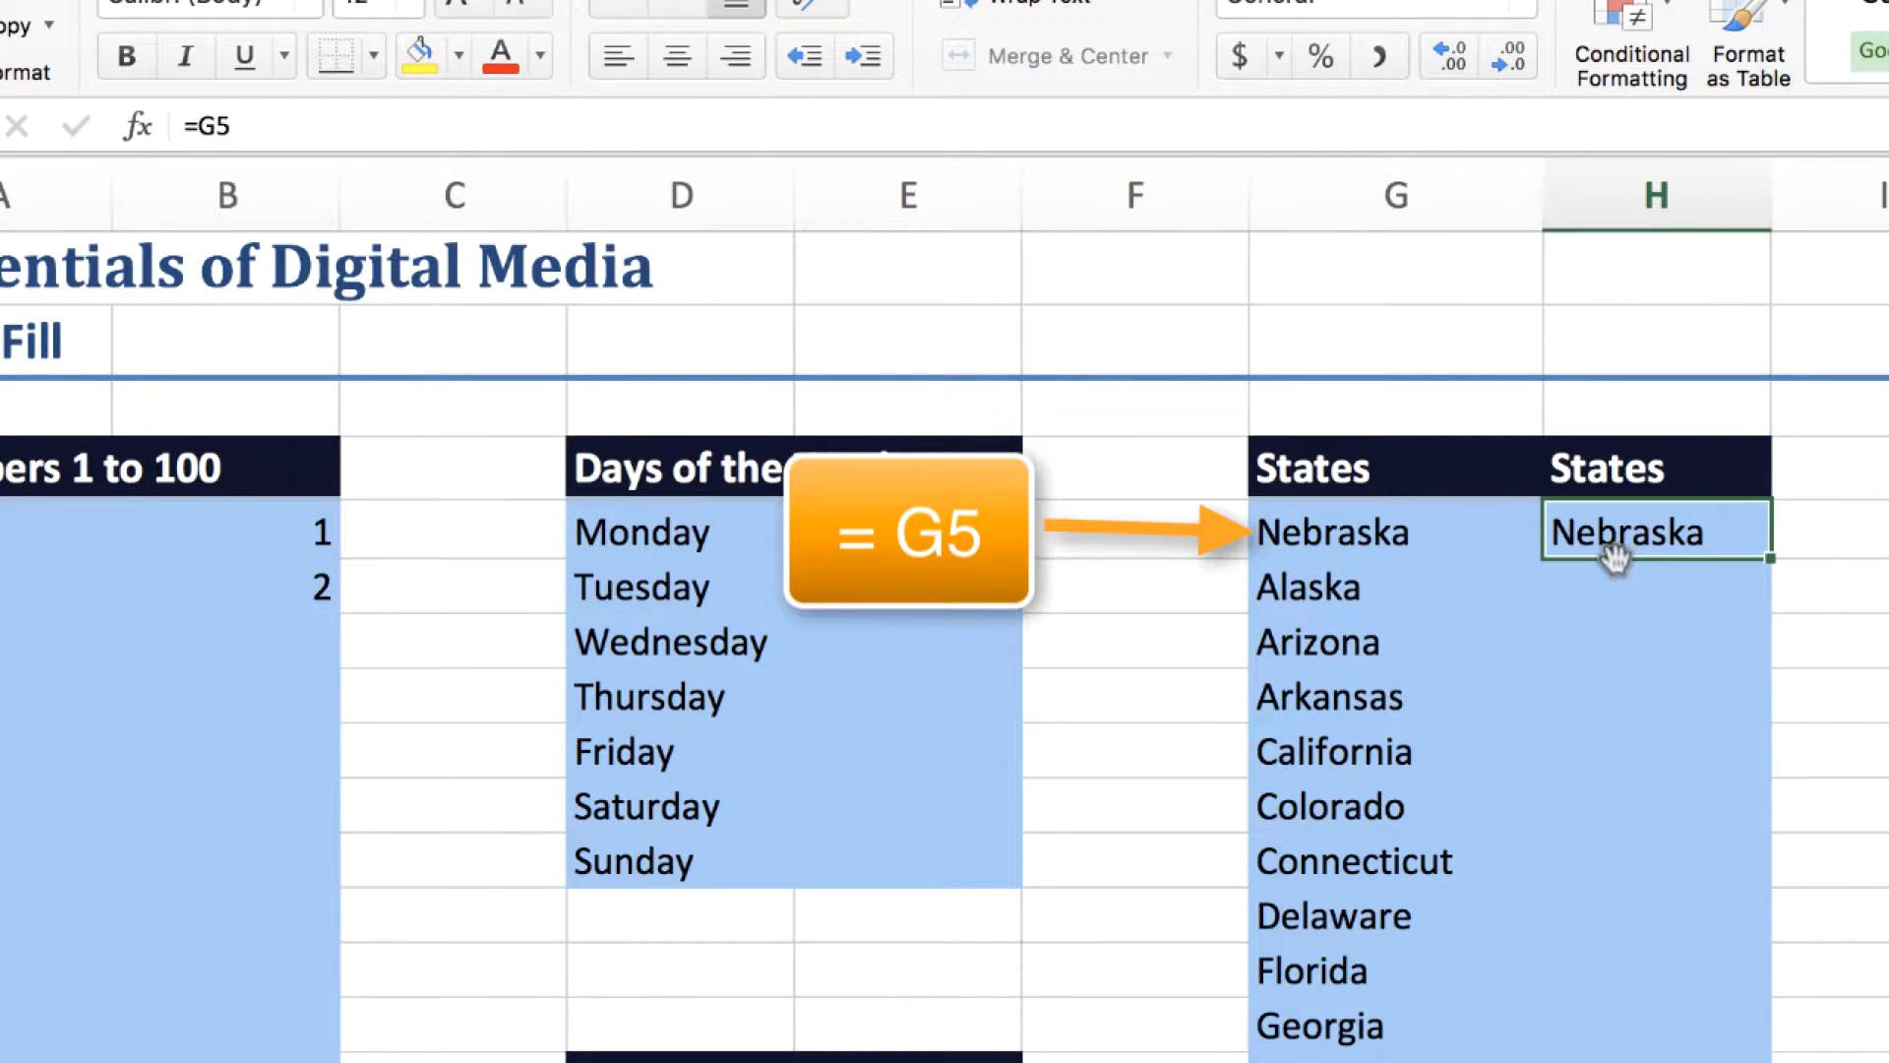
{"action": "left_click", "coordinate": [1417, 535]}
{"action": "type", "text": "Alabama"}
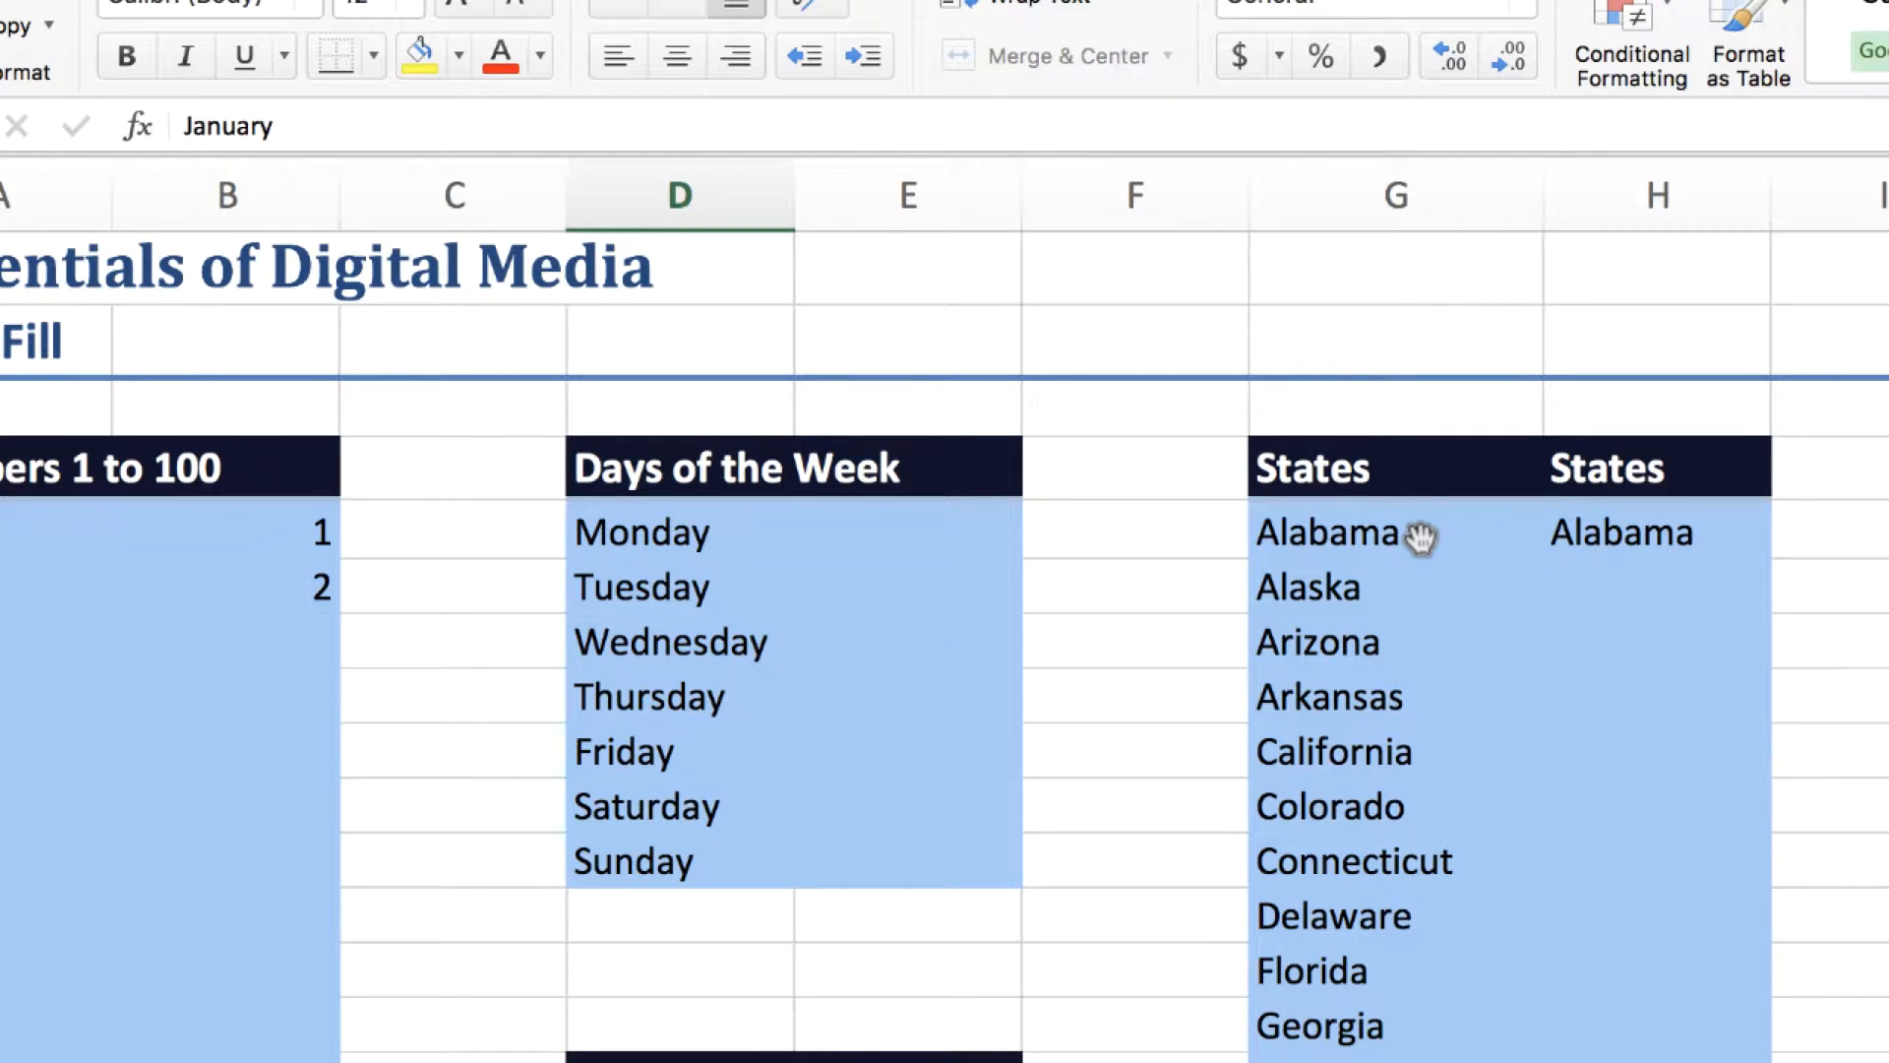
AutoFill the formula in H5 down to H12, and examine the references in H5 and H6
{"action": "left_click", "coordinate": [1621, 532]}
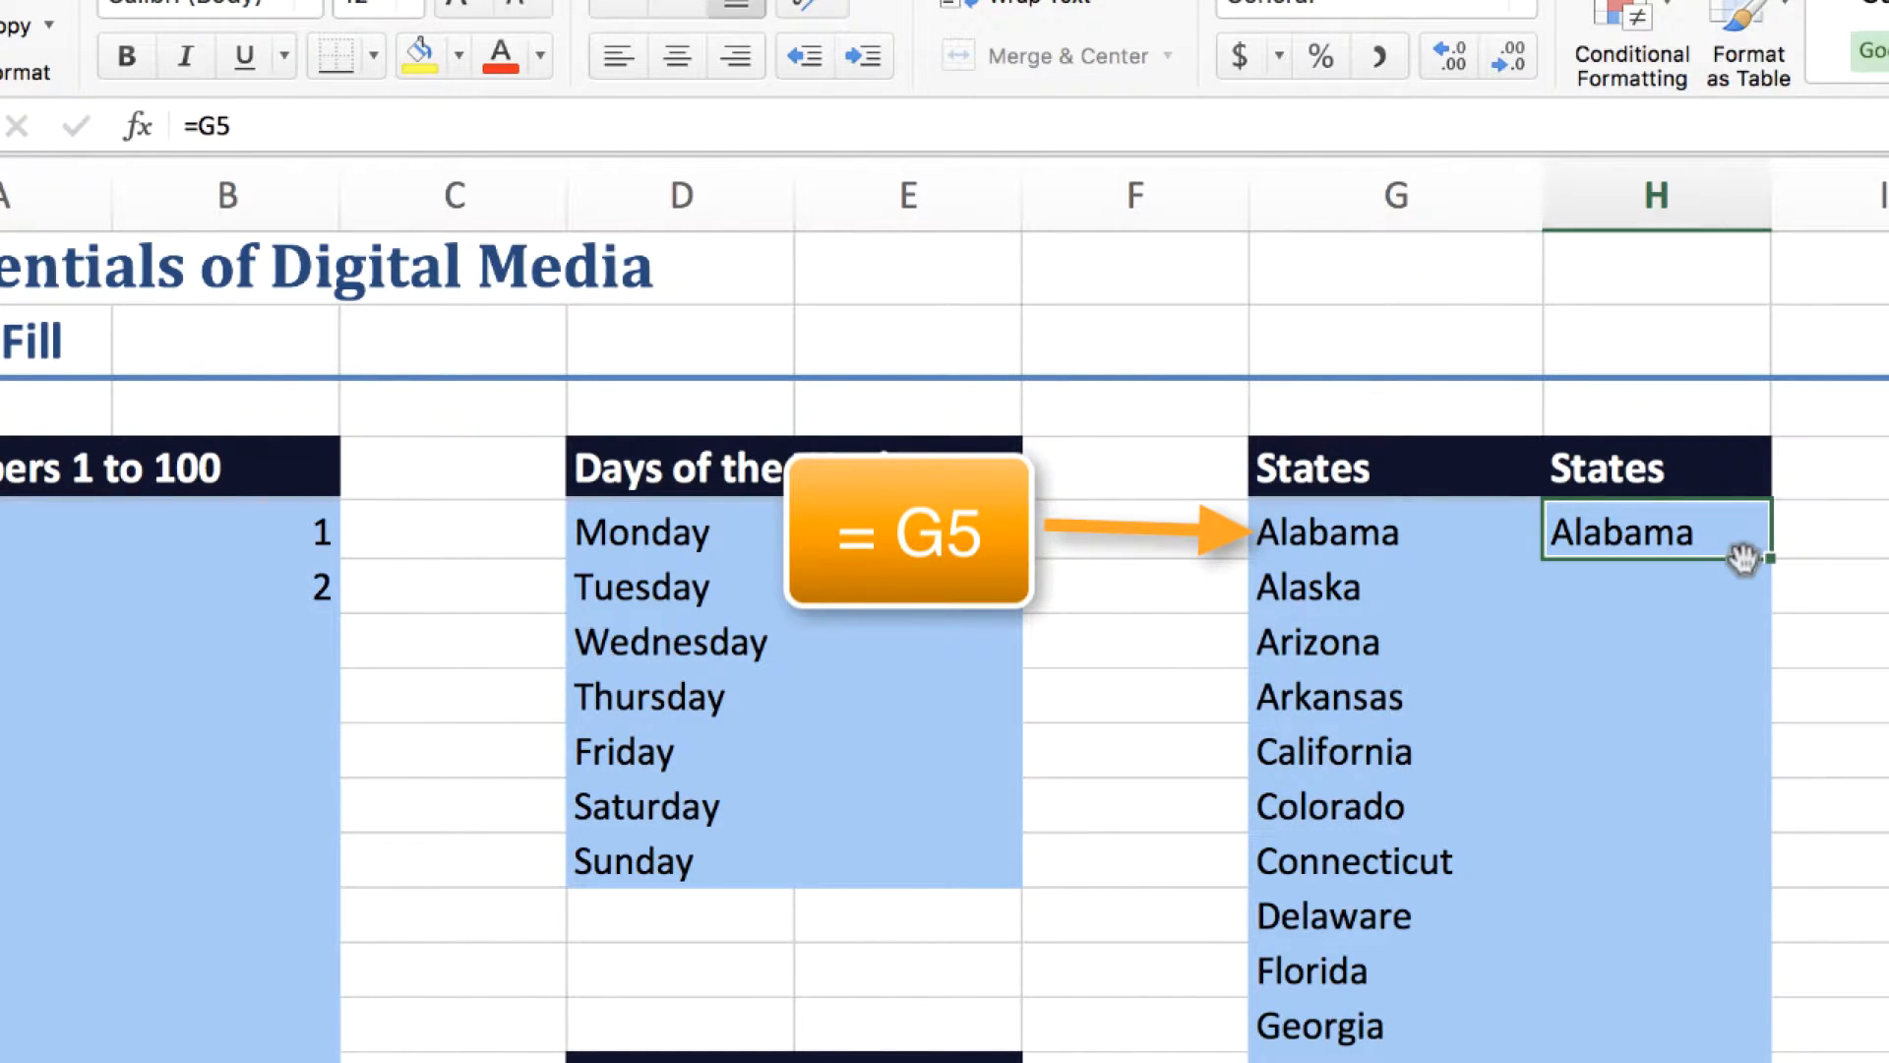
{"action": "left_click_drag", "start_coordinate": [1772, 556], "coordinate": [1773, 962]}
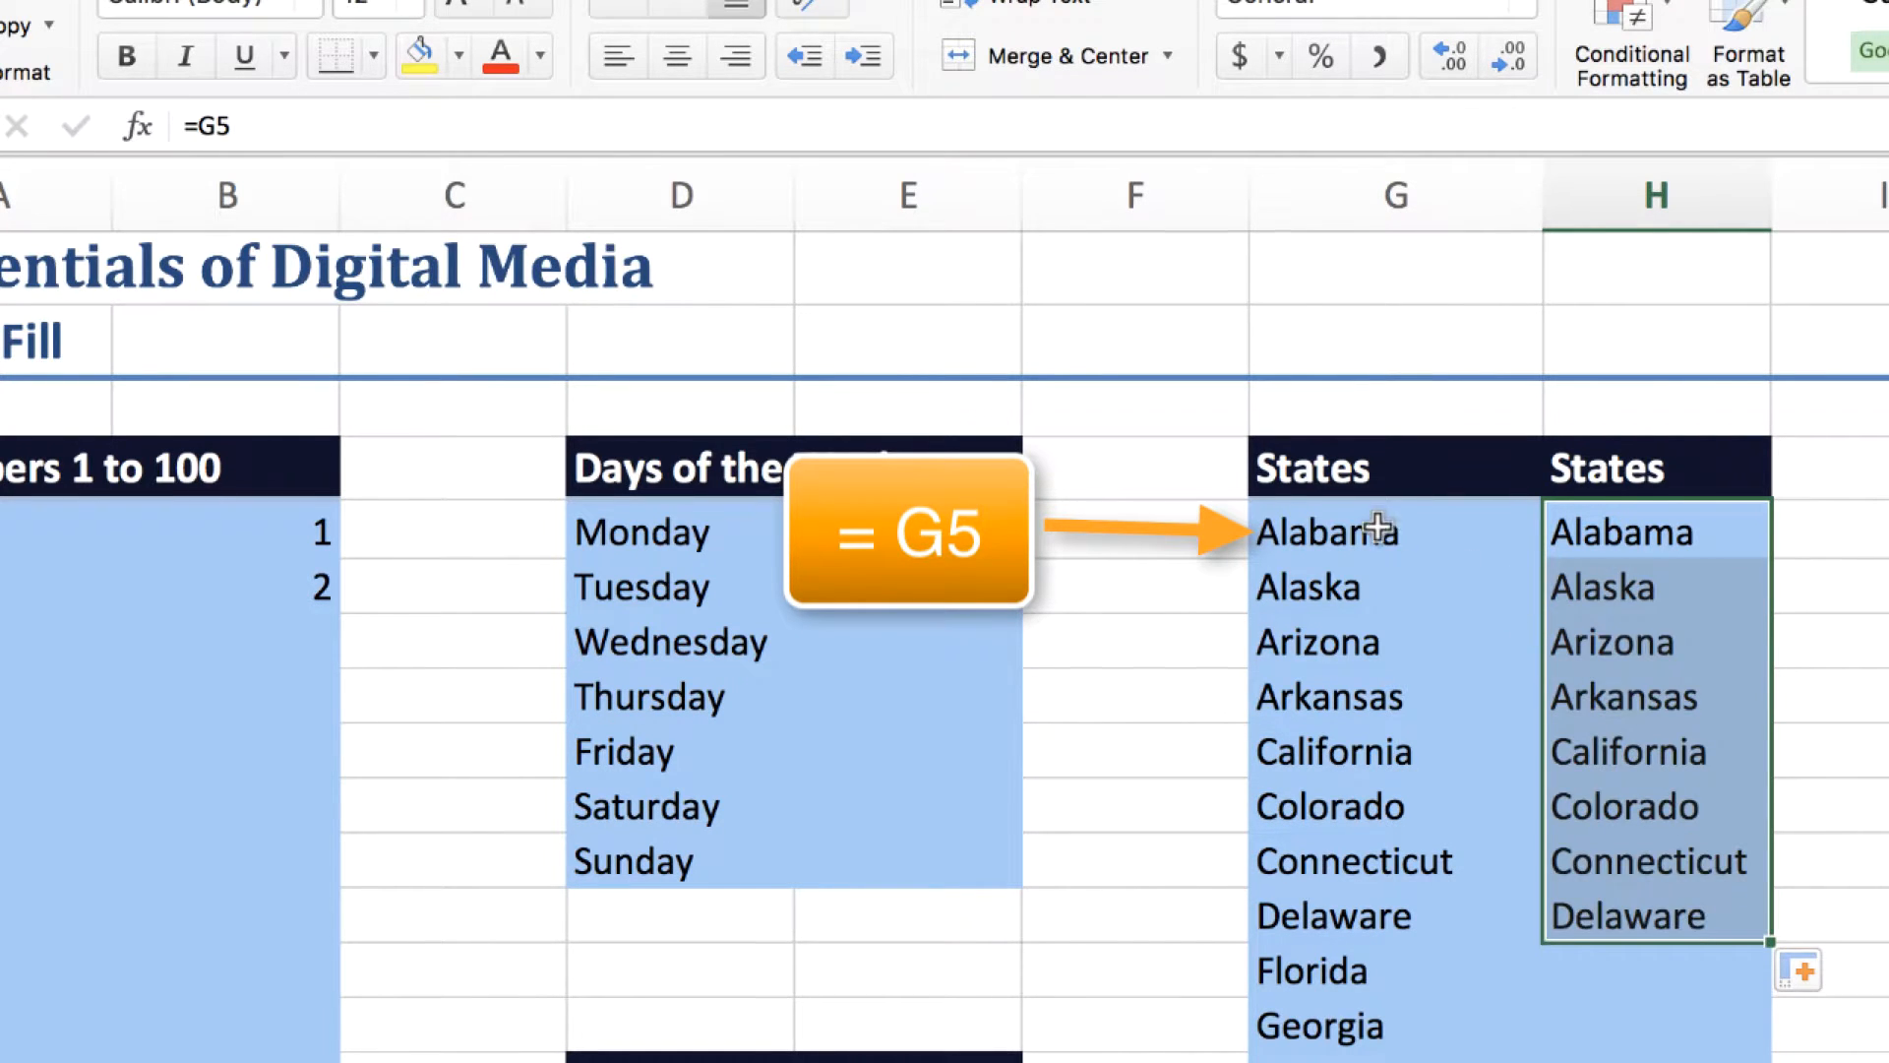
{"action": "left_click", "coordinate": [1305, 537]}
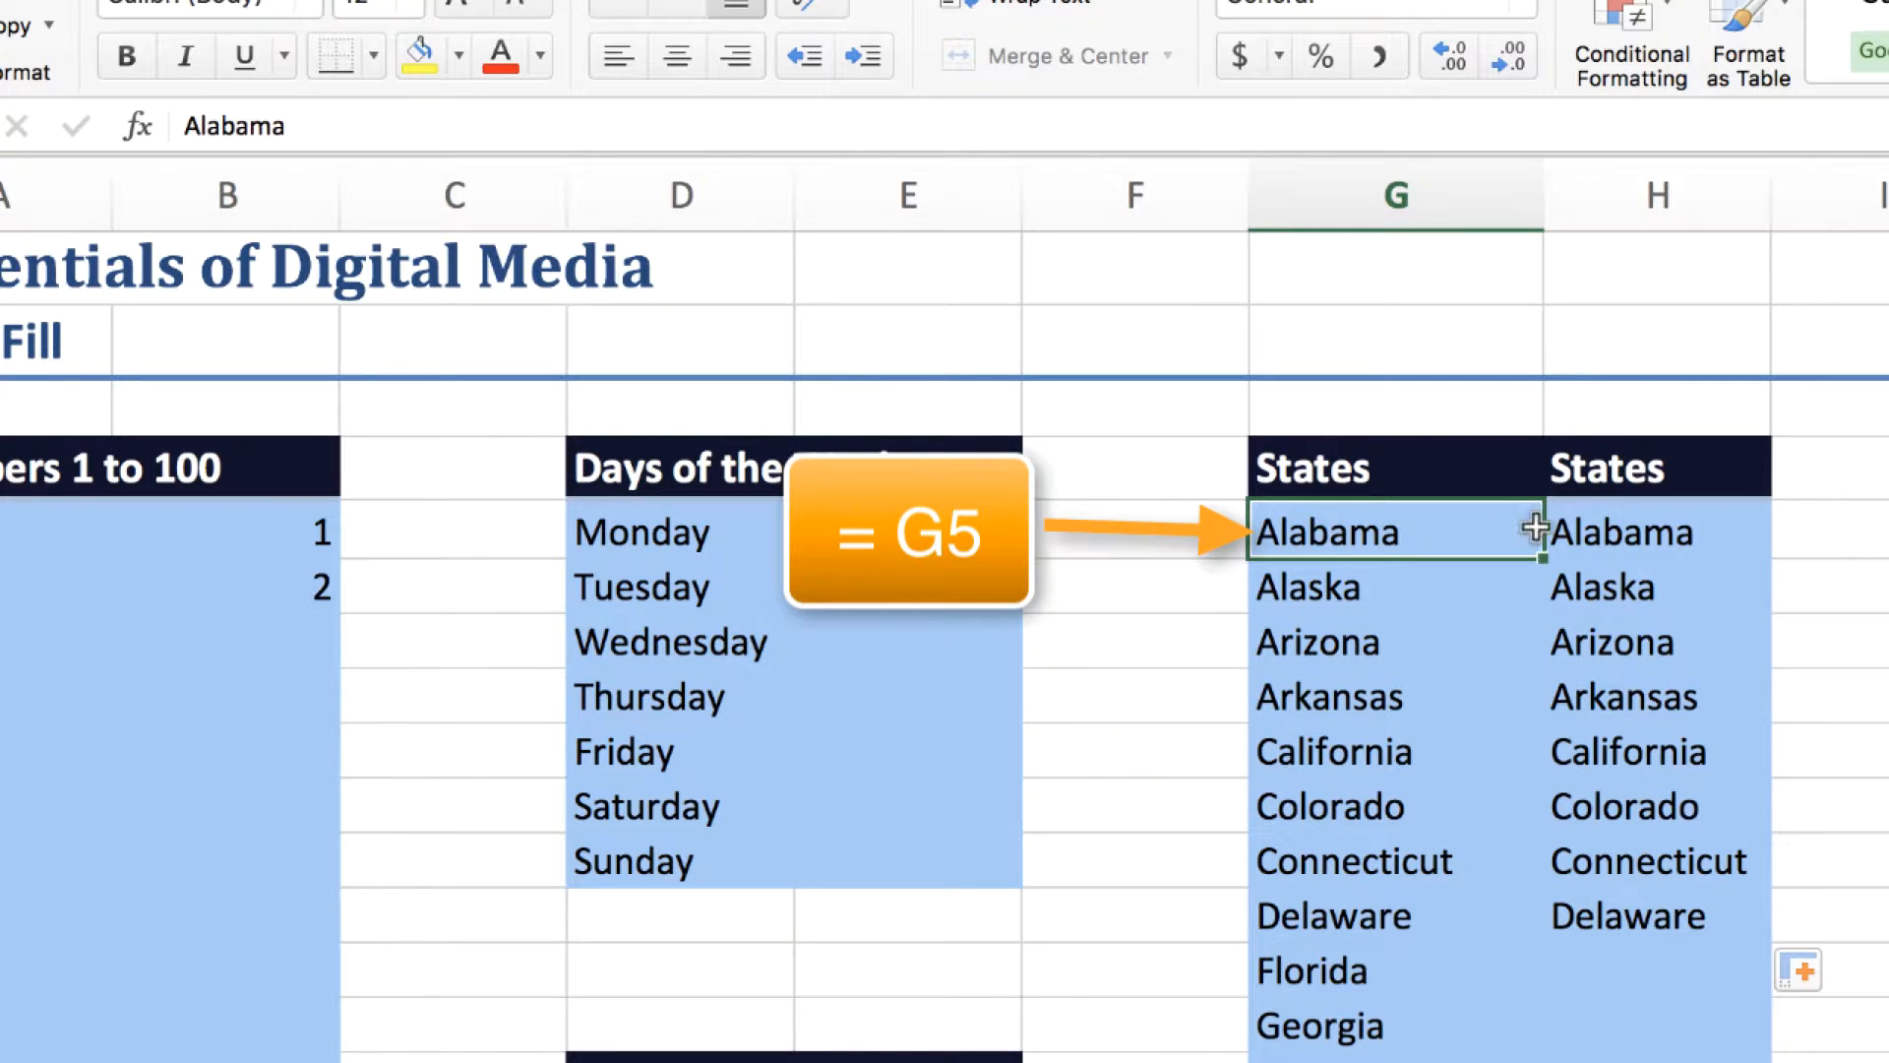
{"action": "left_click", "coordinate": [1605, 529]}
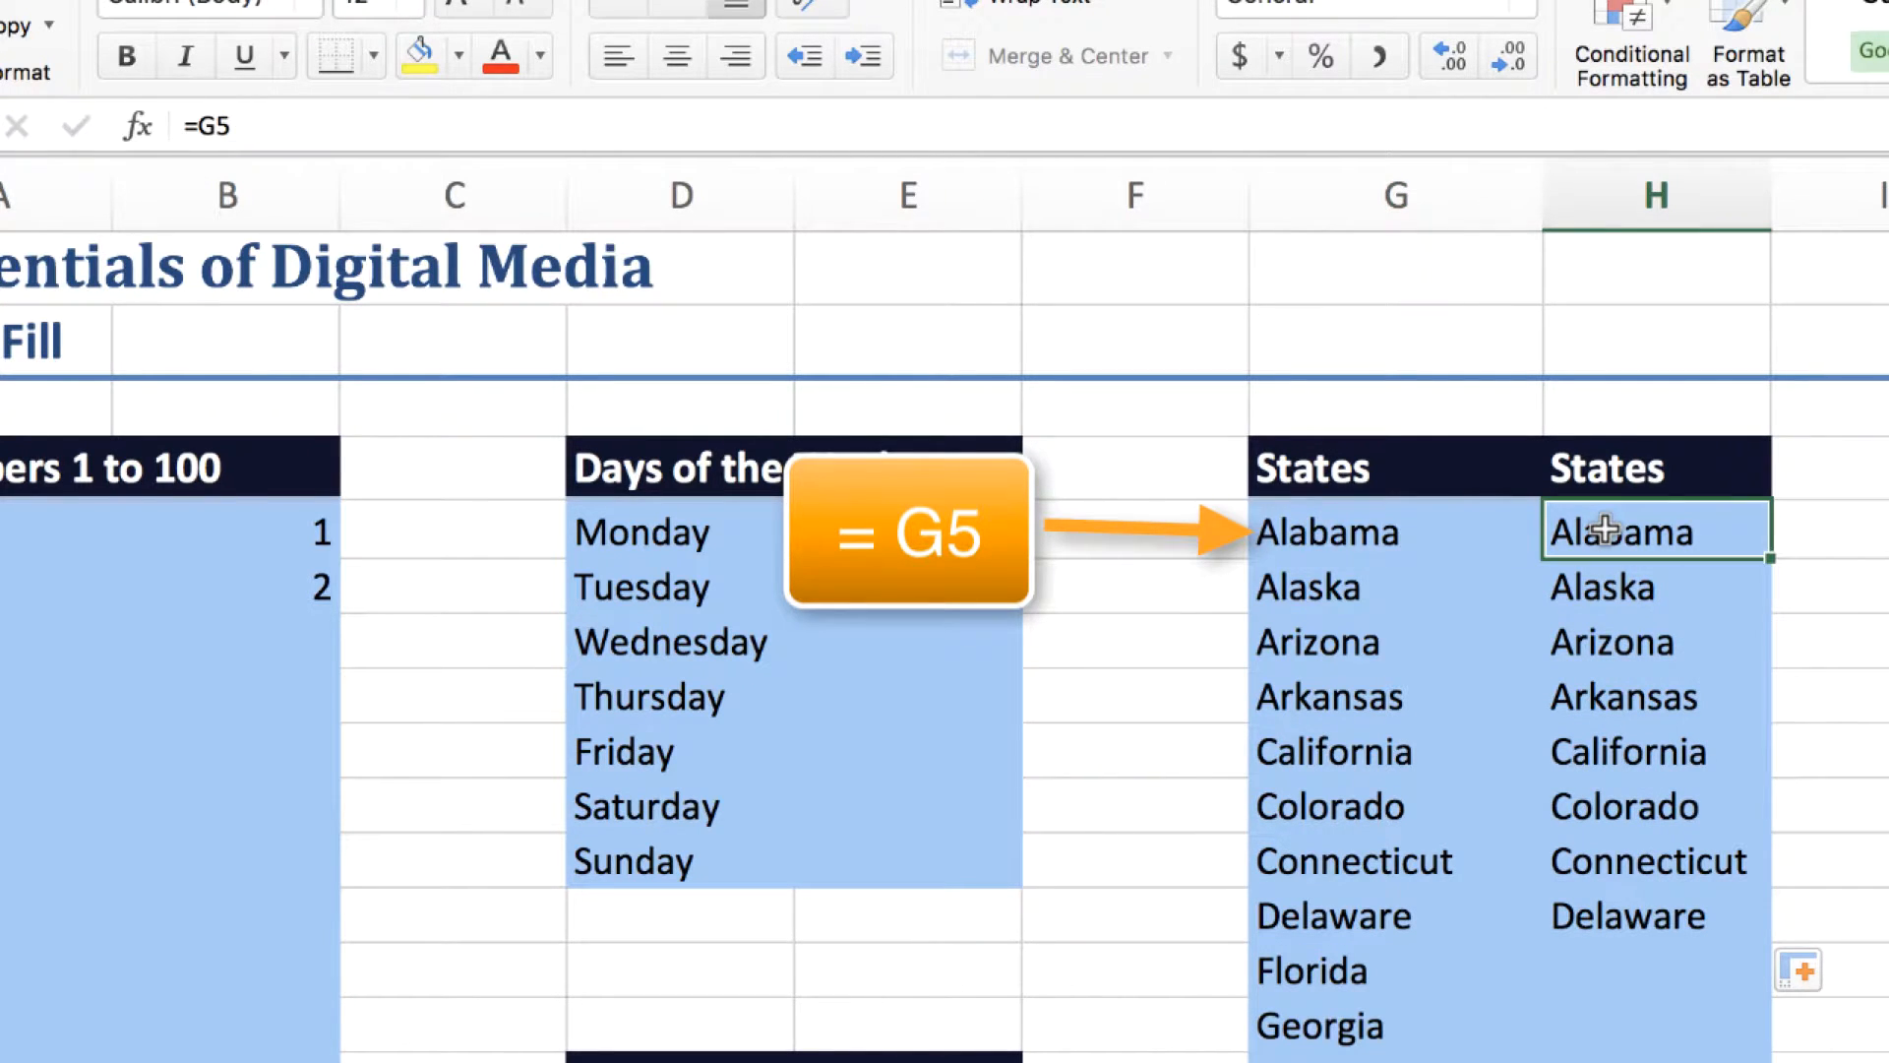
{"action": "left_click", "coordinate": [1623, 593]}
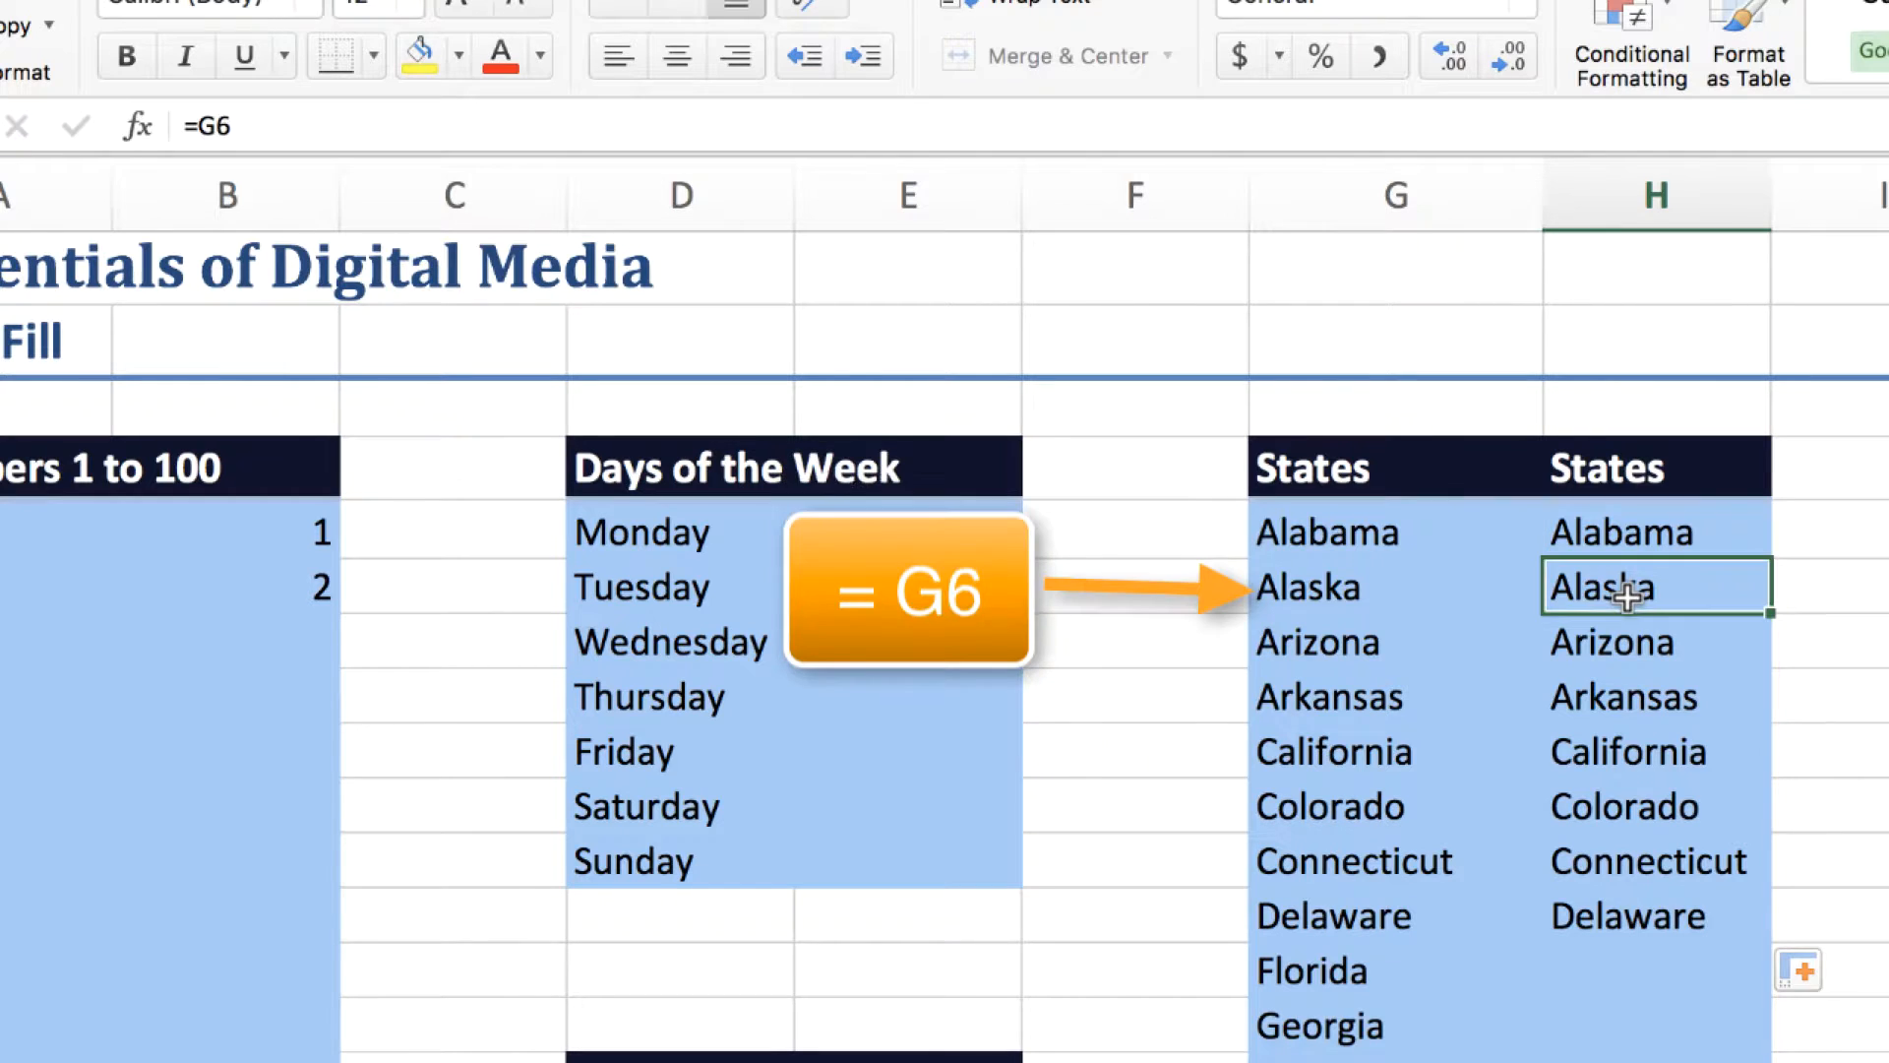
Examine the references in cells H7 and H8 of the second States column
{"action": "left_click", "coordinate": [1621, 649]}
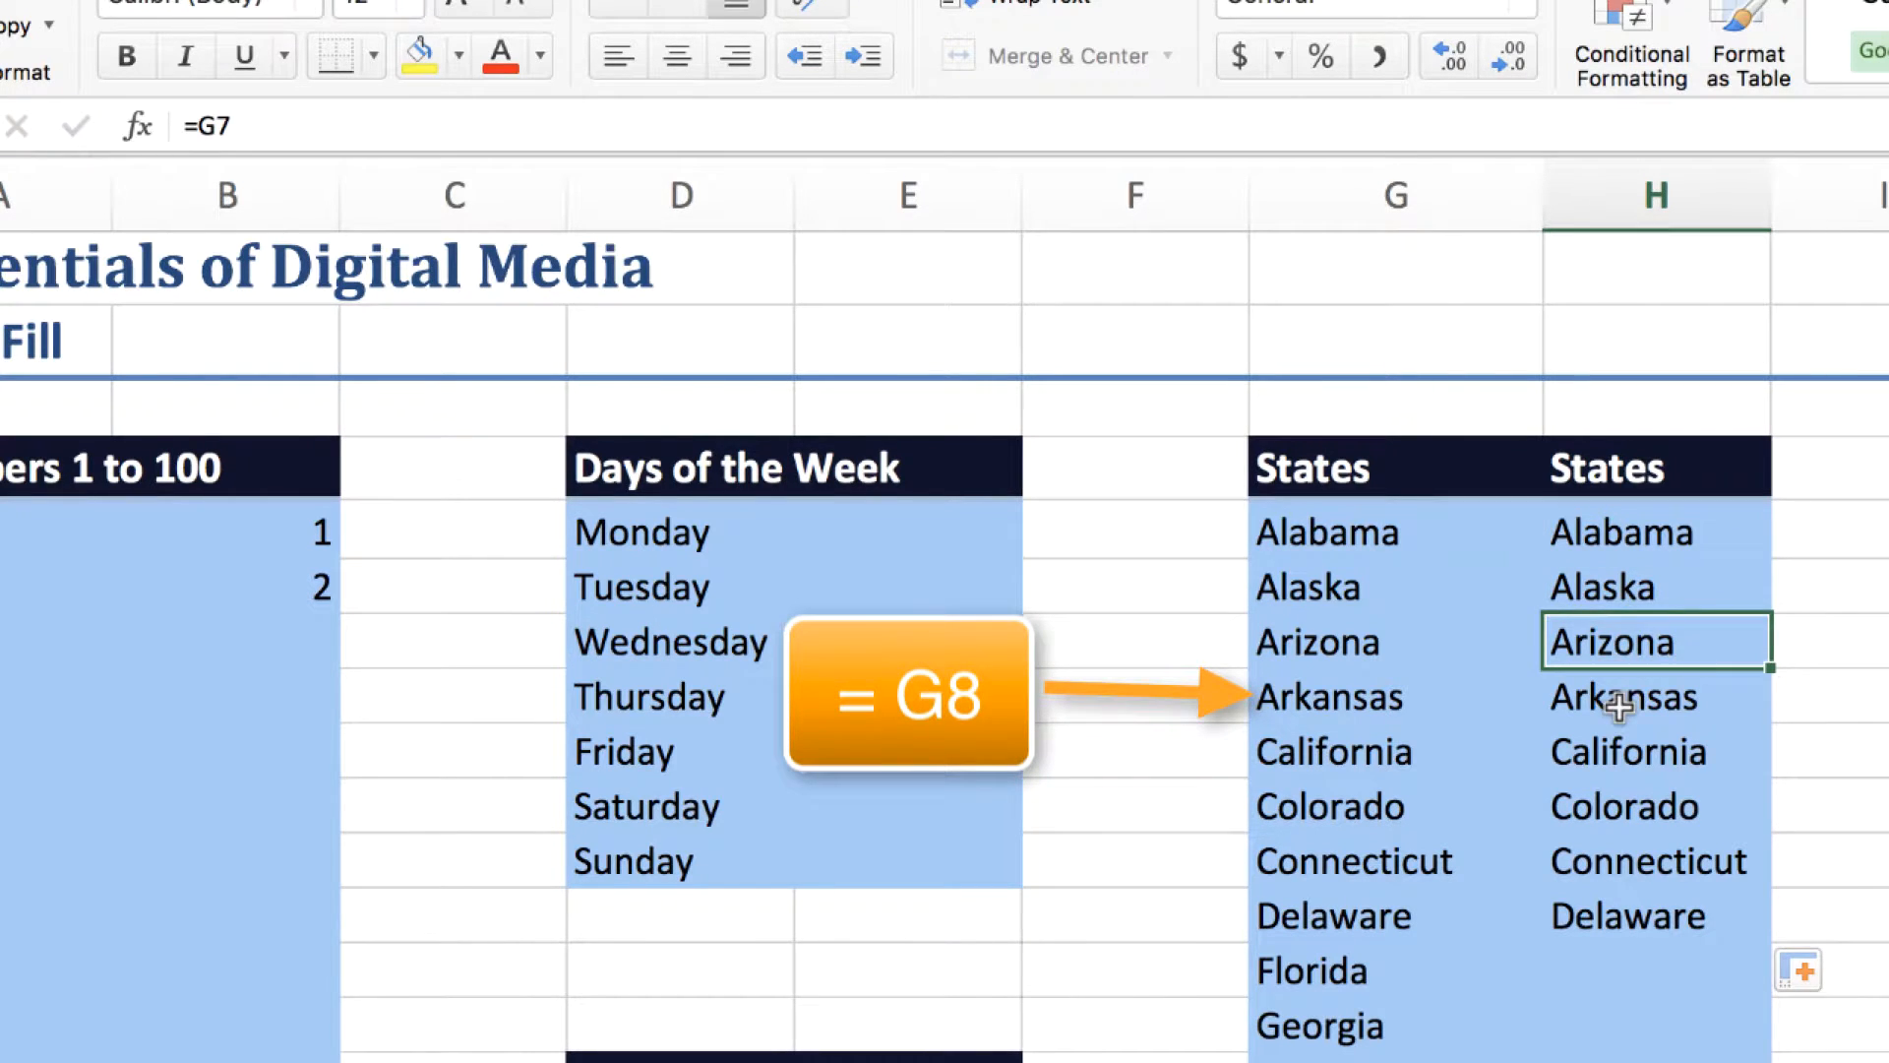
{"action": "left_click", "coordinate": [1619, 703]}
Replace the cell reference in H5 with =Alabama, and reselect H5
{"action": "left_click", "coordinate": [1595, 529]}
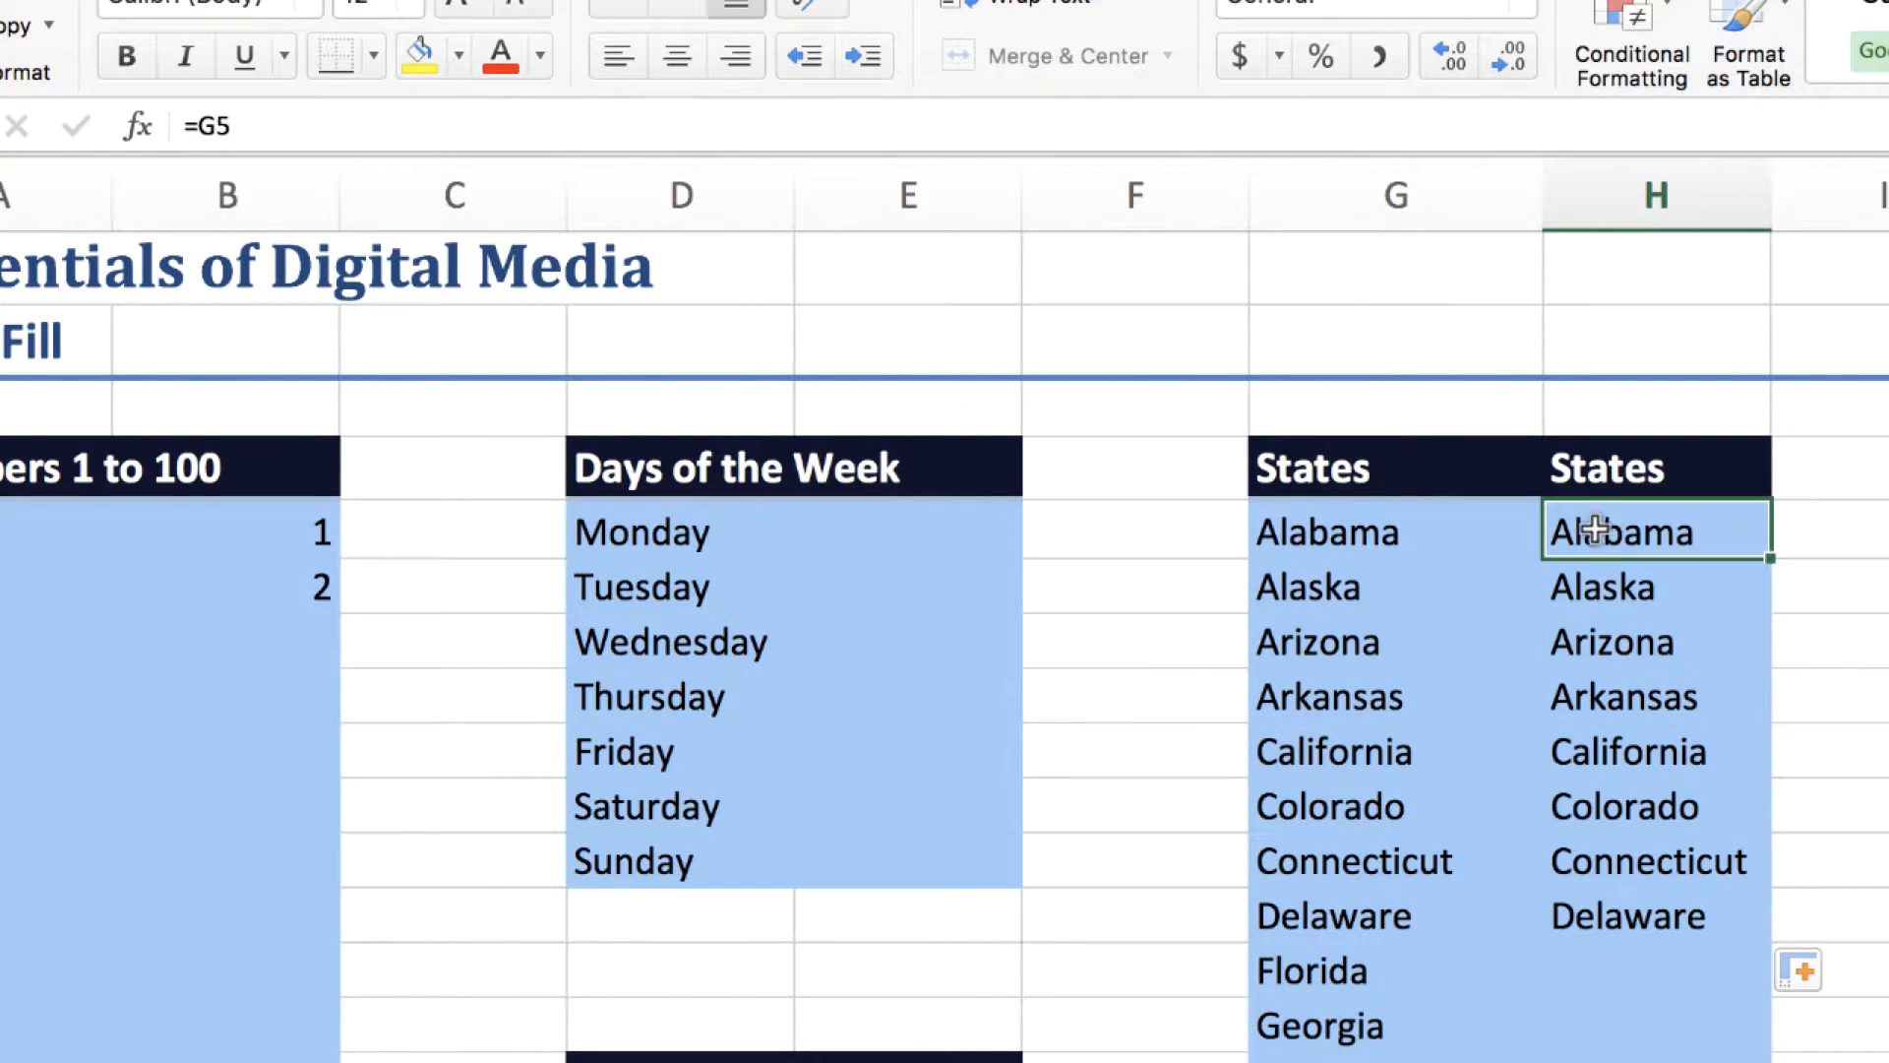
{"action": "left_click", "coordinate": [256, 132]}
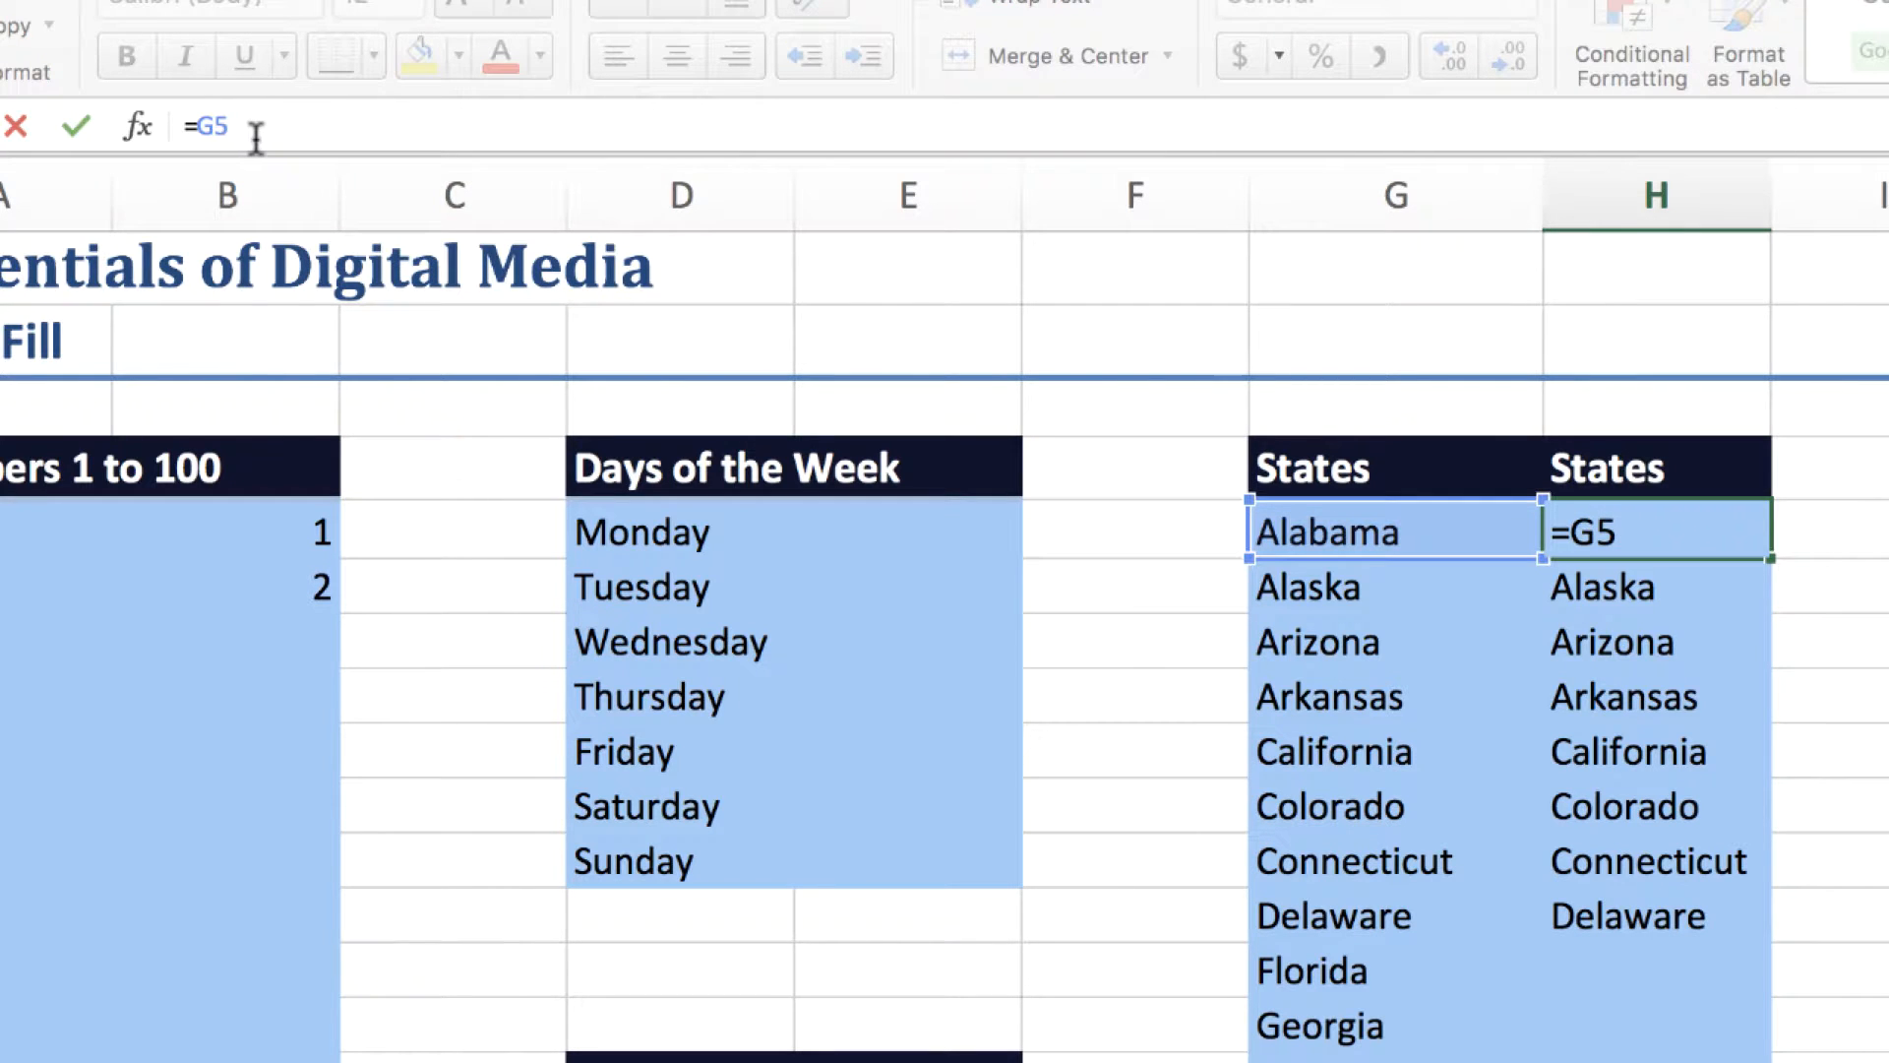
{"action": "key", "text": "BackSpace"}
{"action": "type", "text": "Alamaba"}
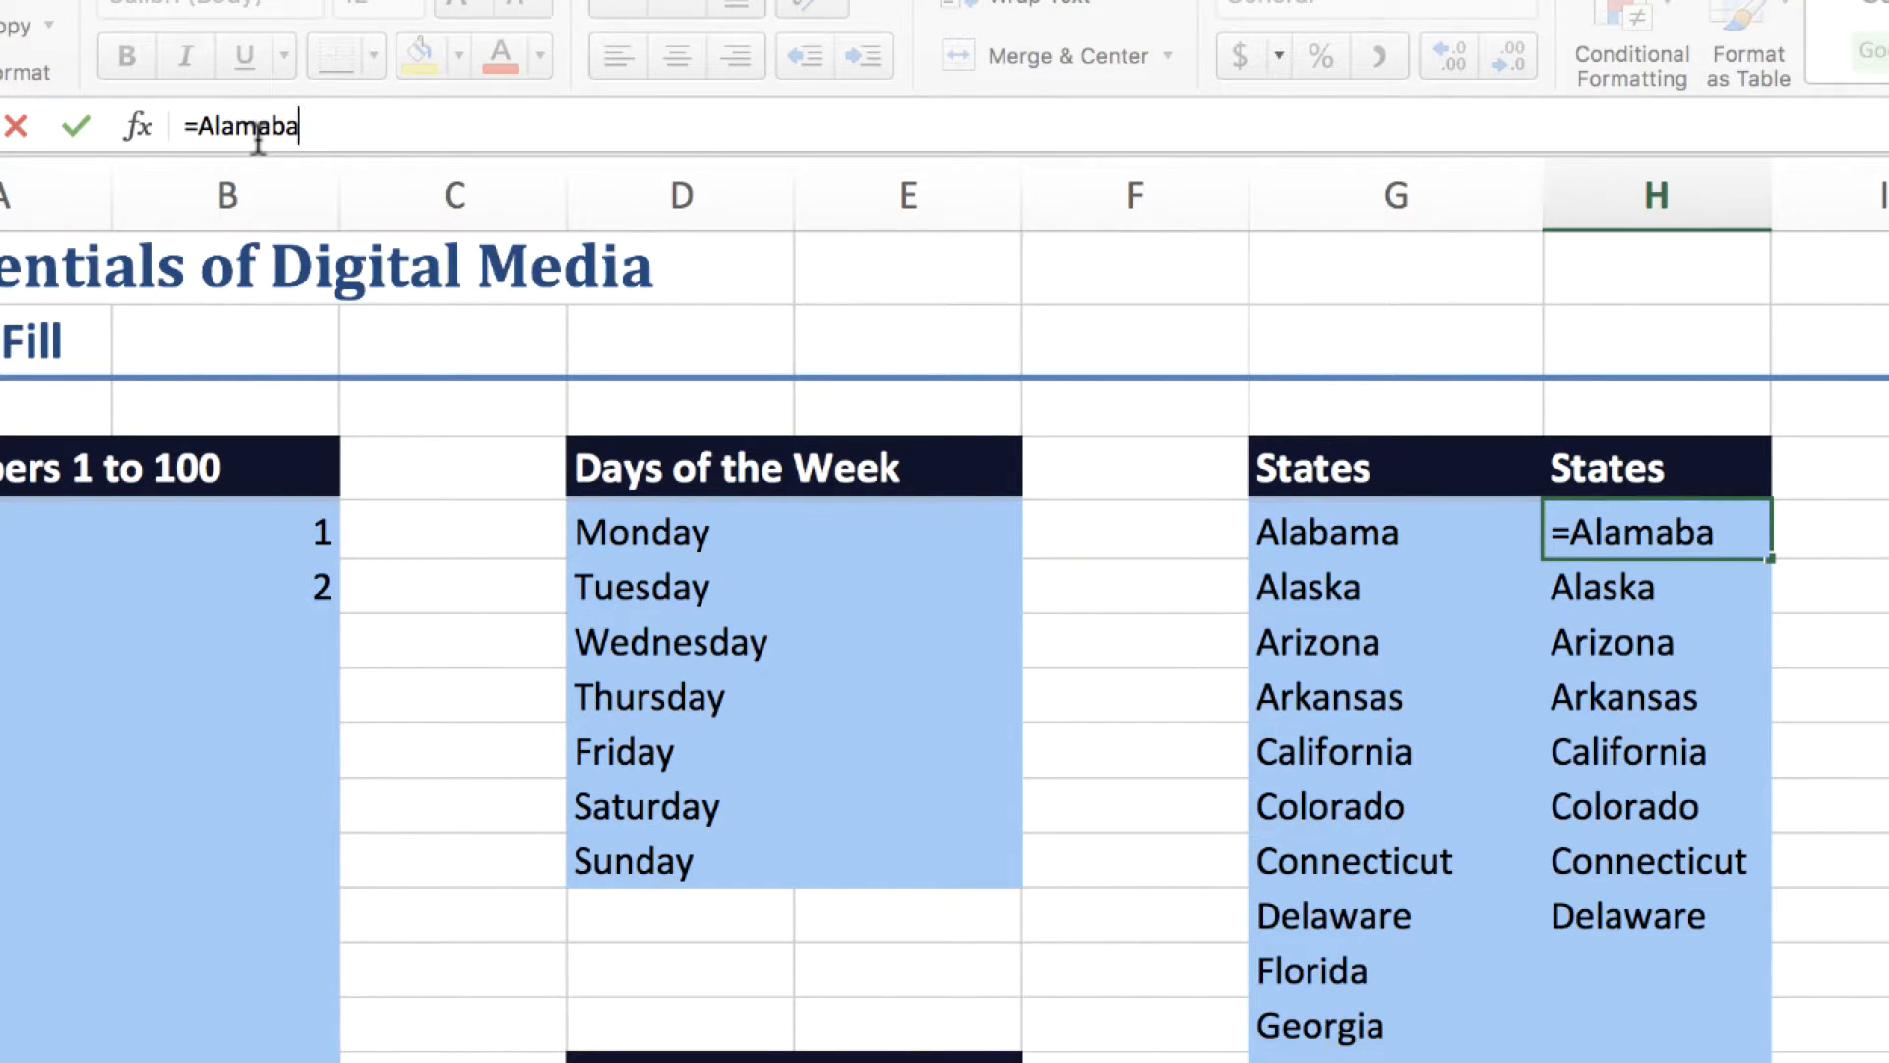
{"action": "key", "text": "BackSpace"}
{"action": "key", "text": "BackSpace"}
{"action": "key", "text": "BackSpace"}
{"action": "key", "text": "BackSpace"}
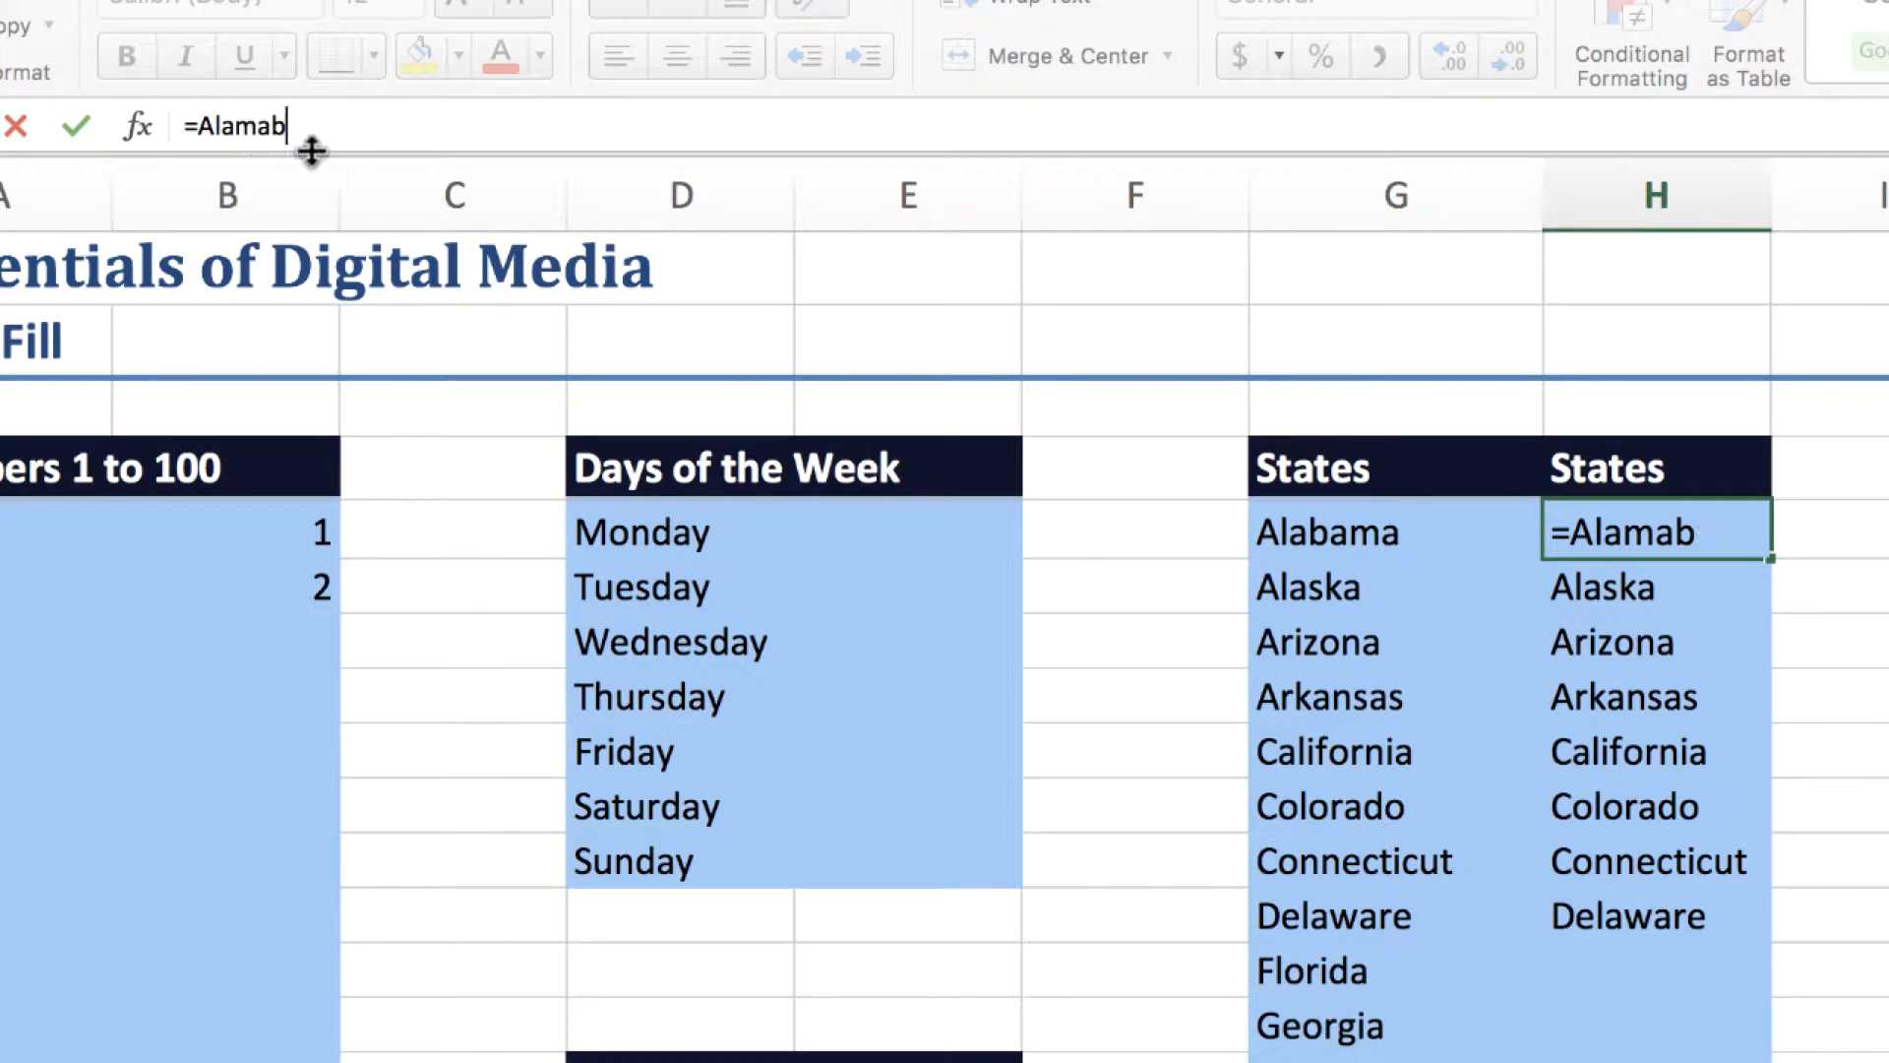
{"action": "type", "text": "bama"}
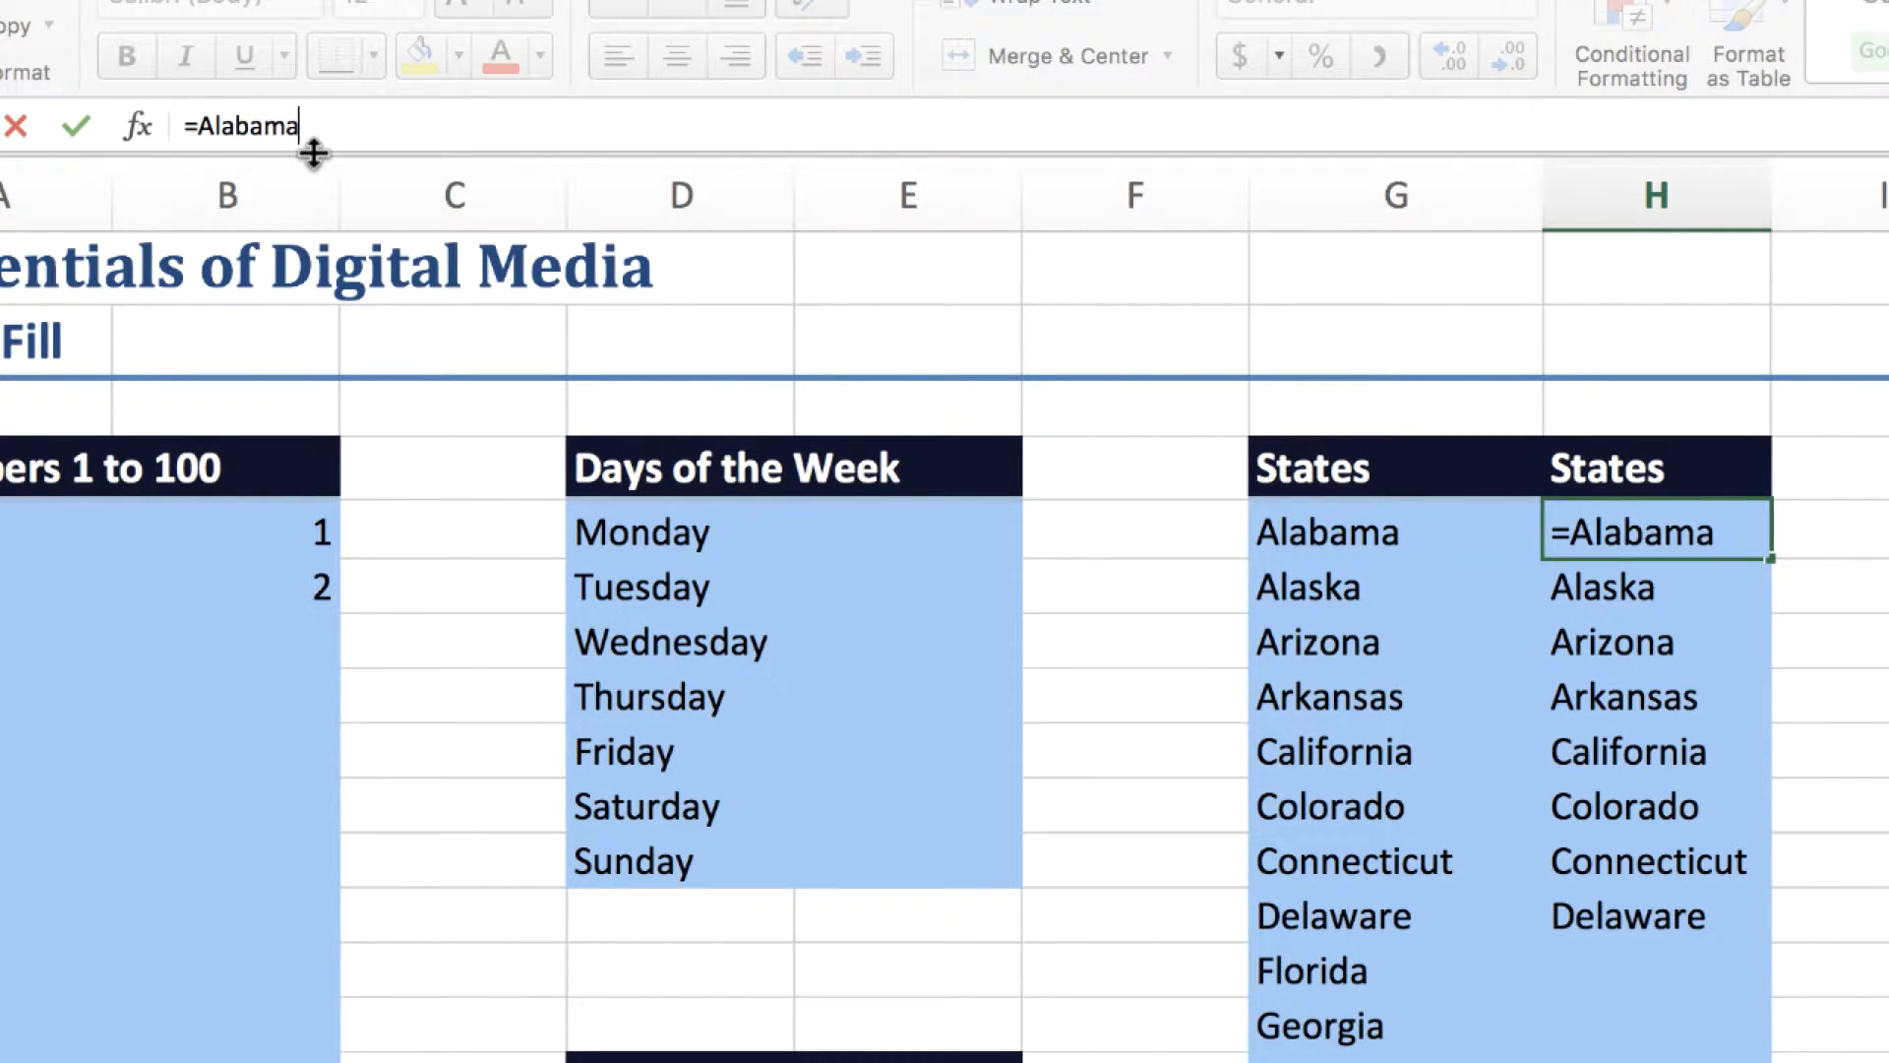
{"action": "key", "text": "Return"}
{"action": "key", "text": "Up"}
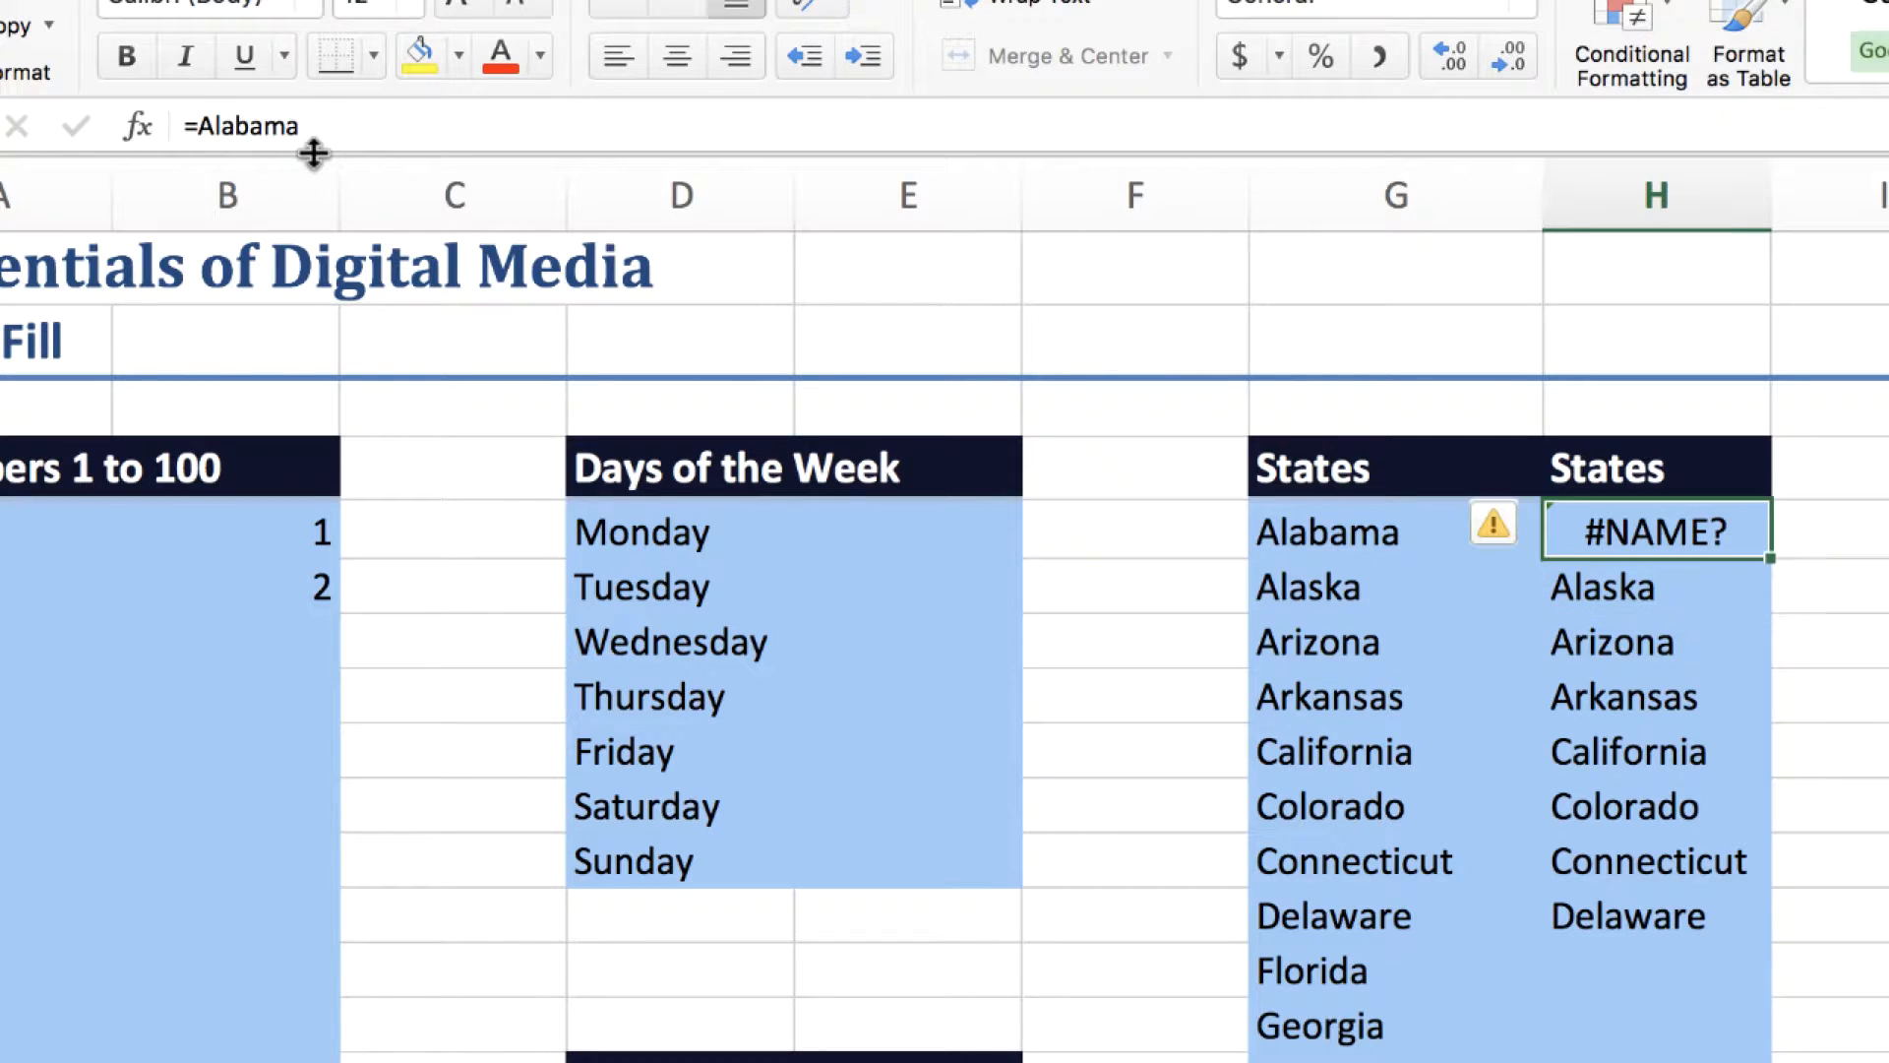
Remove the equals sign from H5 so the cell holds the plain text Alabama
{"action": "left_click", "coordinate": [198, 124]}
{"action": "key", "text": "BackSpace"}
{"action": "key", "text": "Return"}
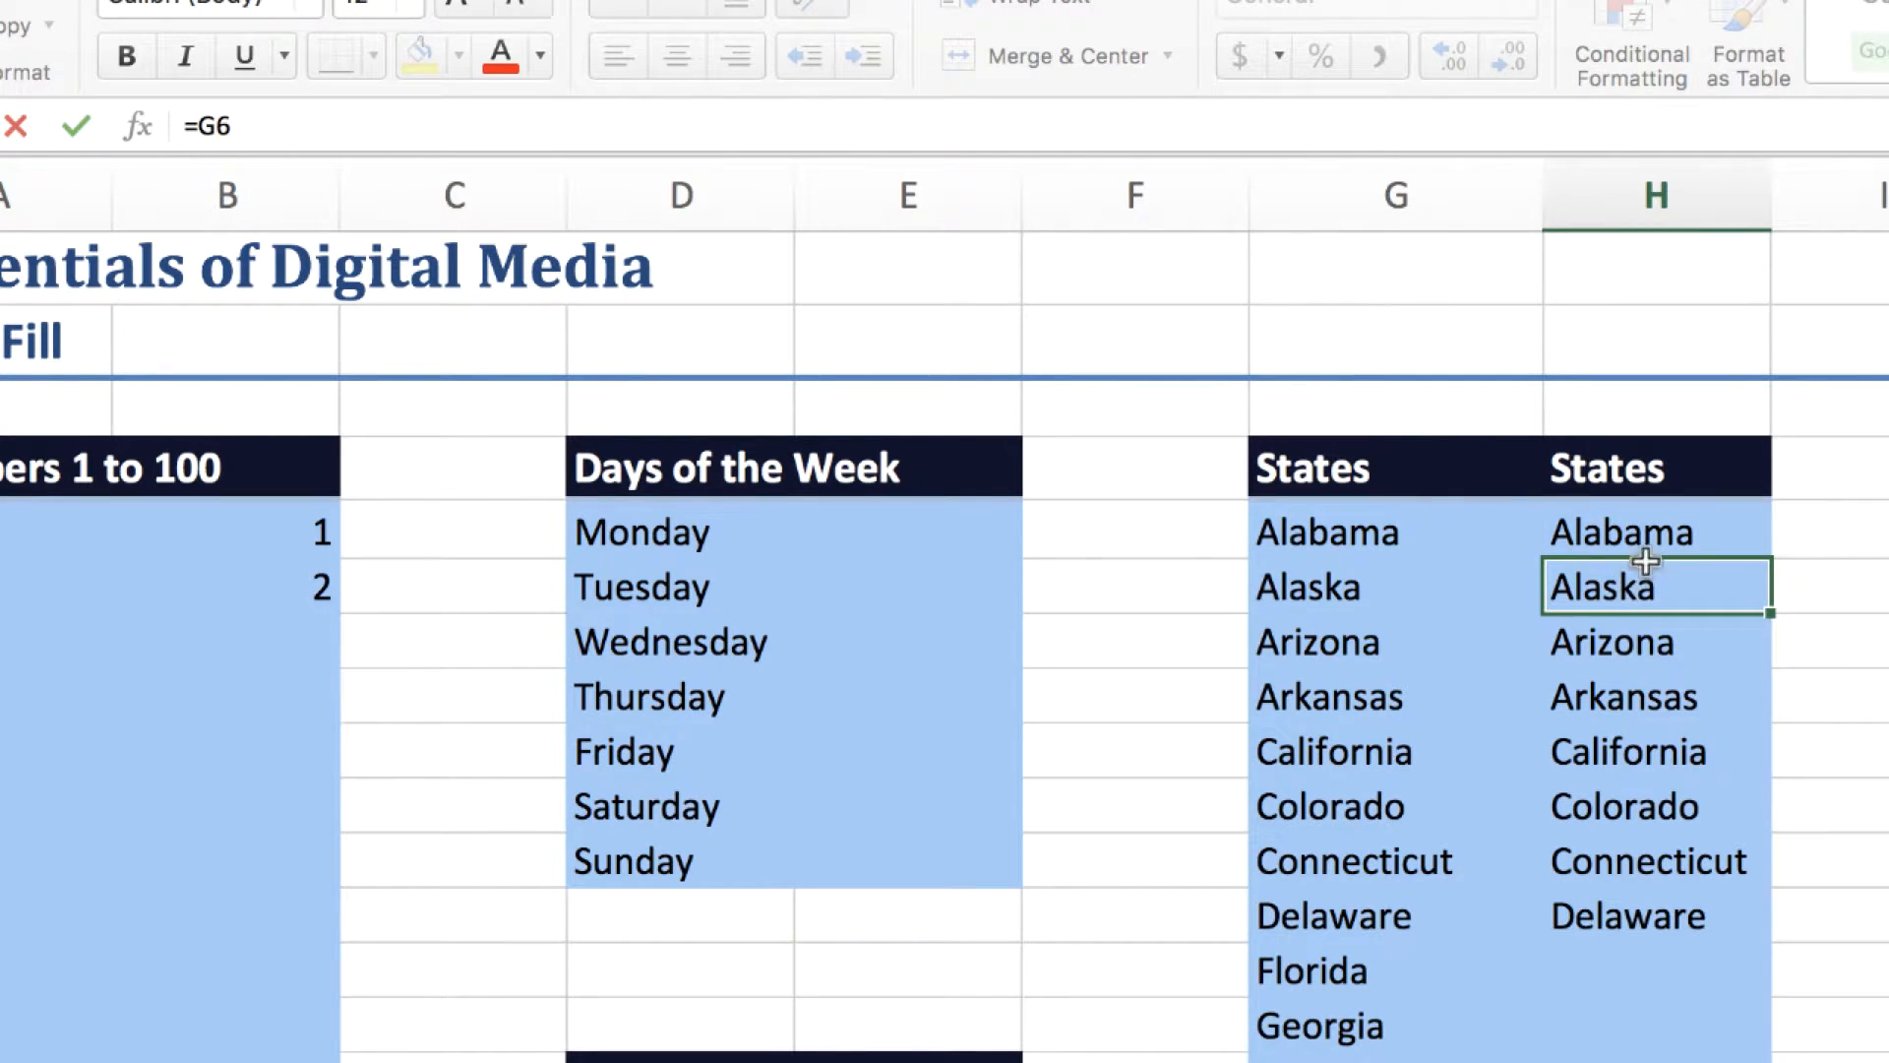
Try to AutoFill the plain text Alabama from H5 down the second States column, and undo the fill
{"action": "left_click", "coordinate": [1618, 539]}
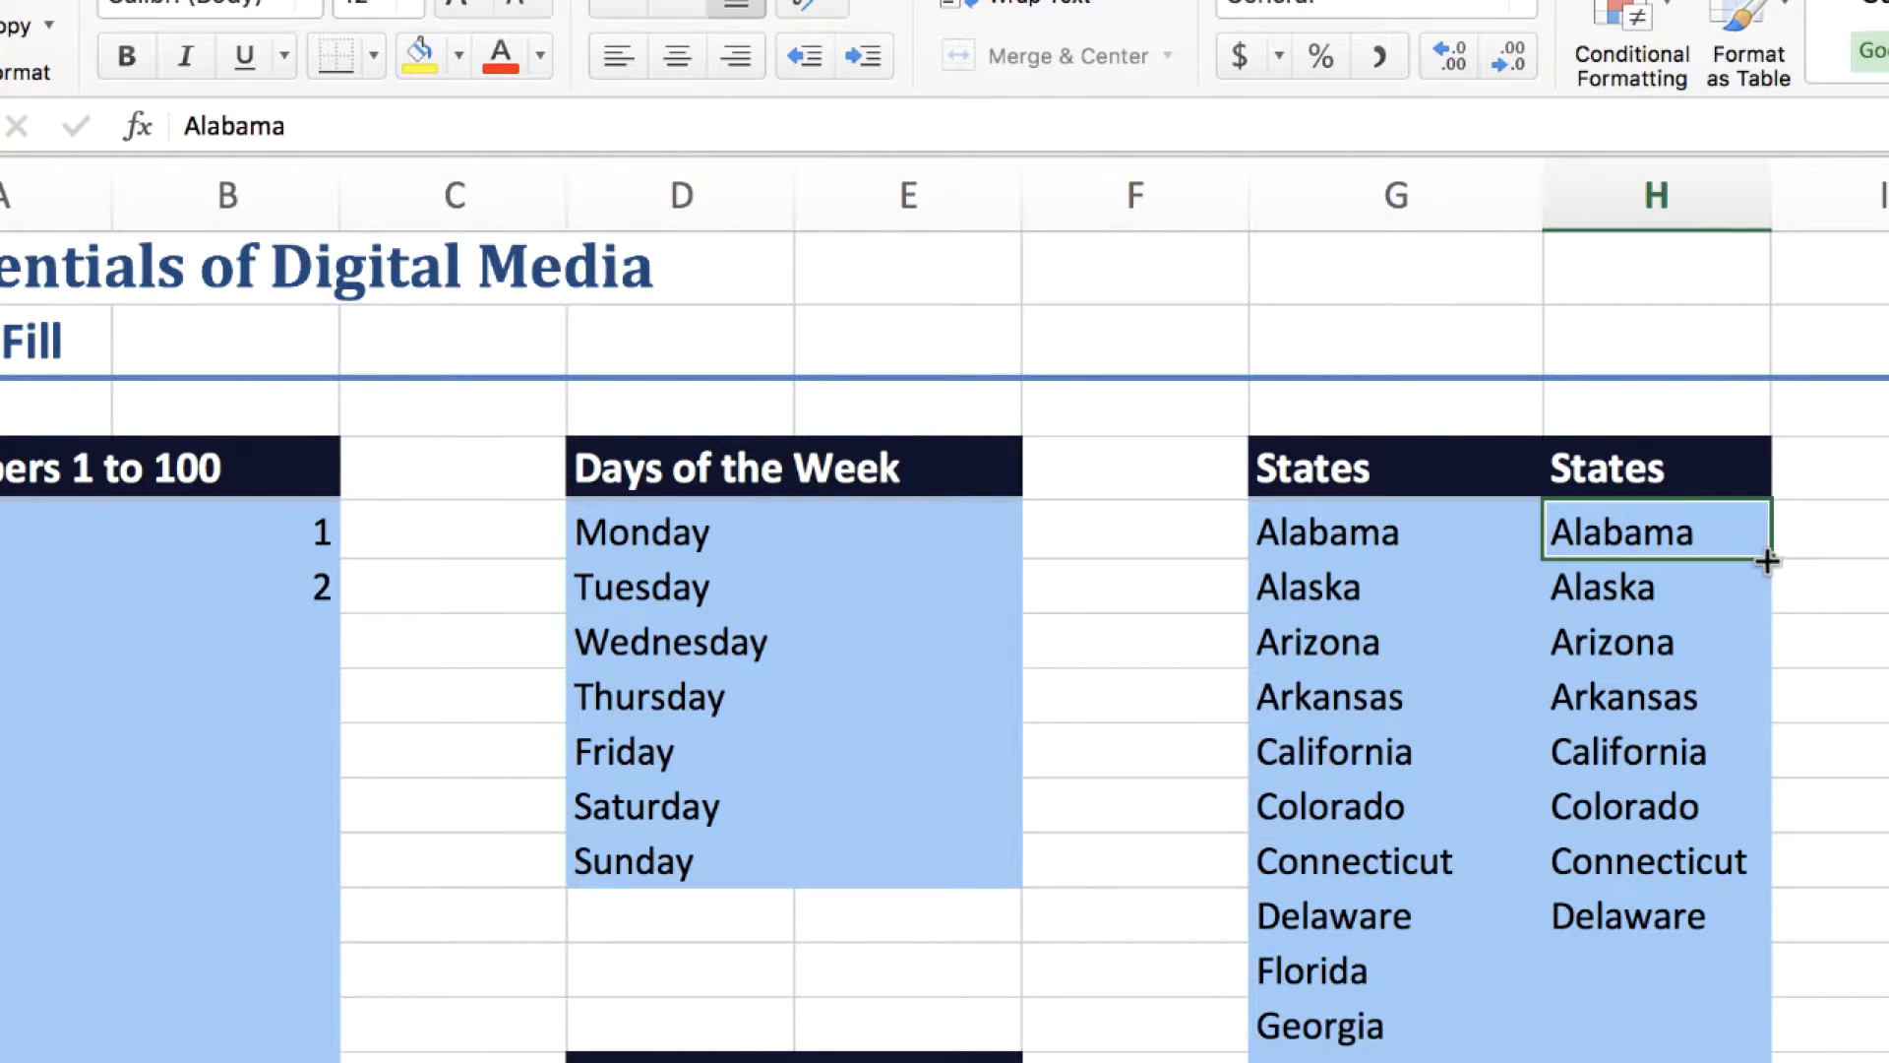
{"action": "left_click_drag", "start_coordinate": [1762, 559], "coordinate": [1761, 1061]}
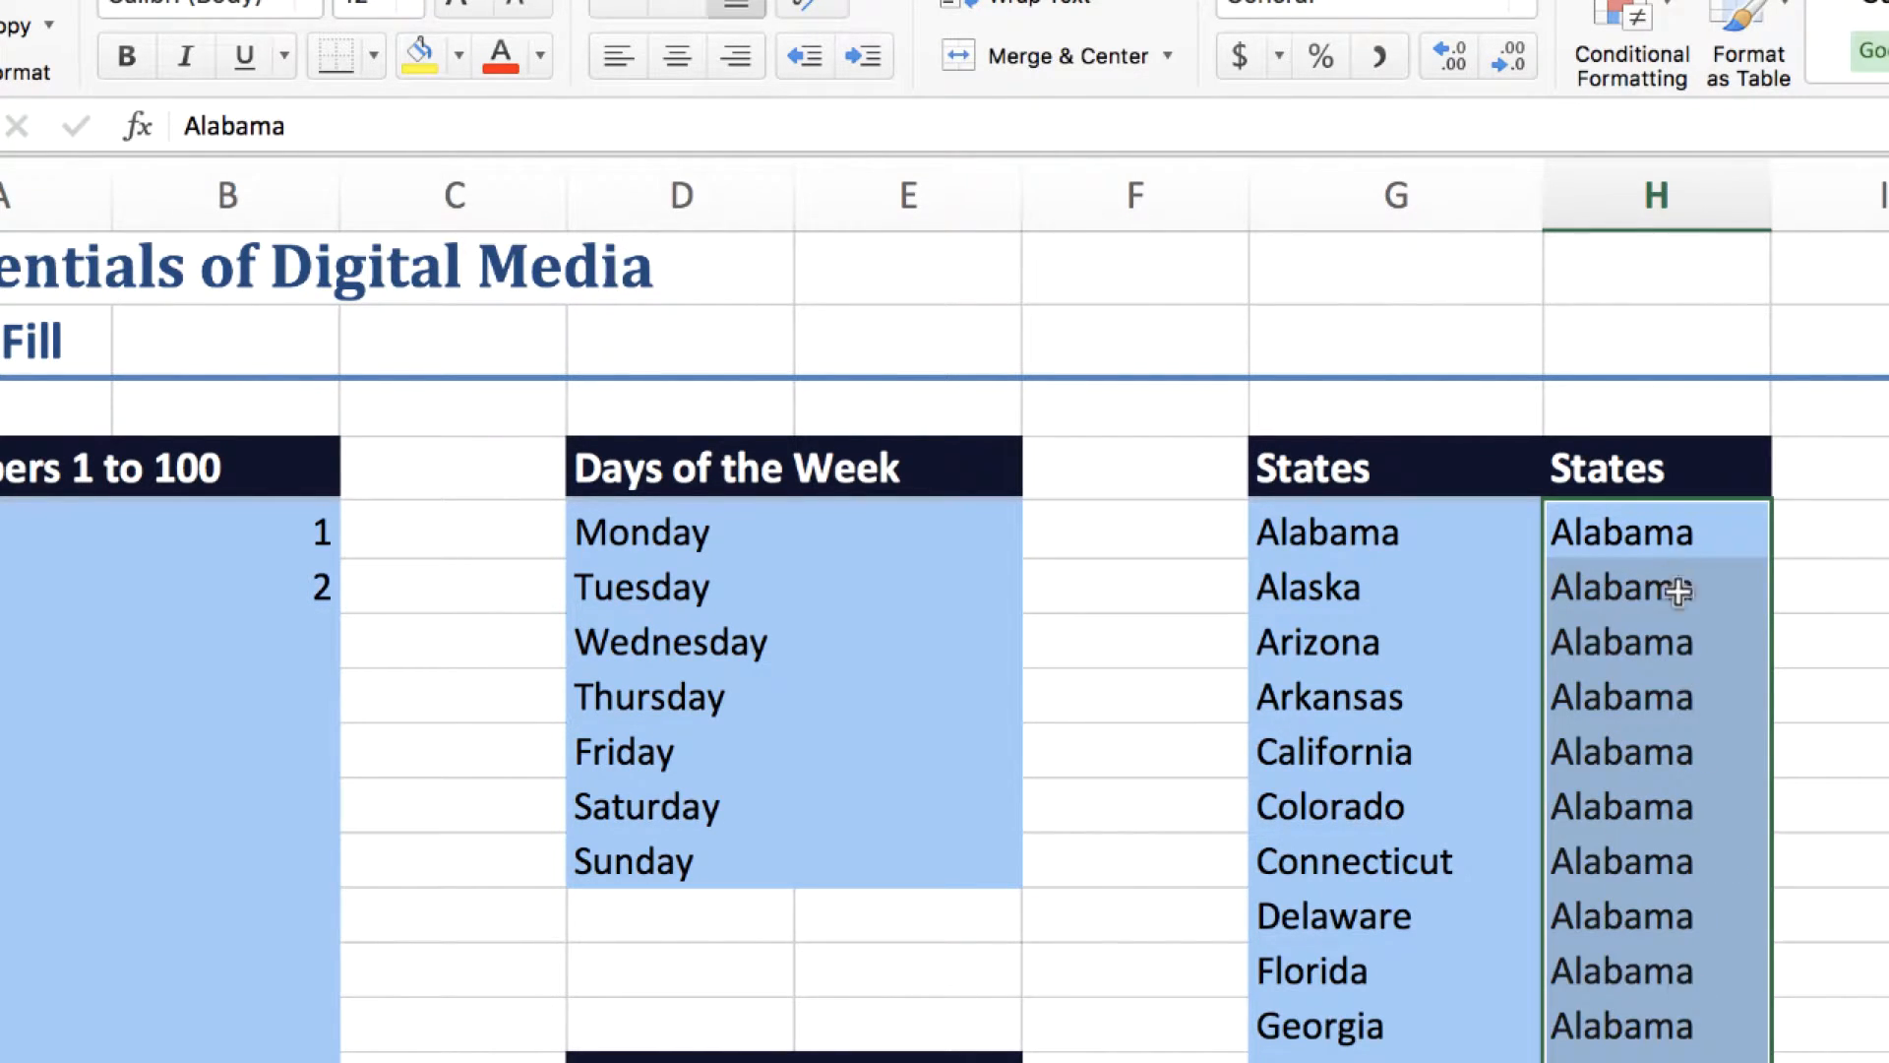
{"action": "key", "text": "super+z"}
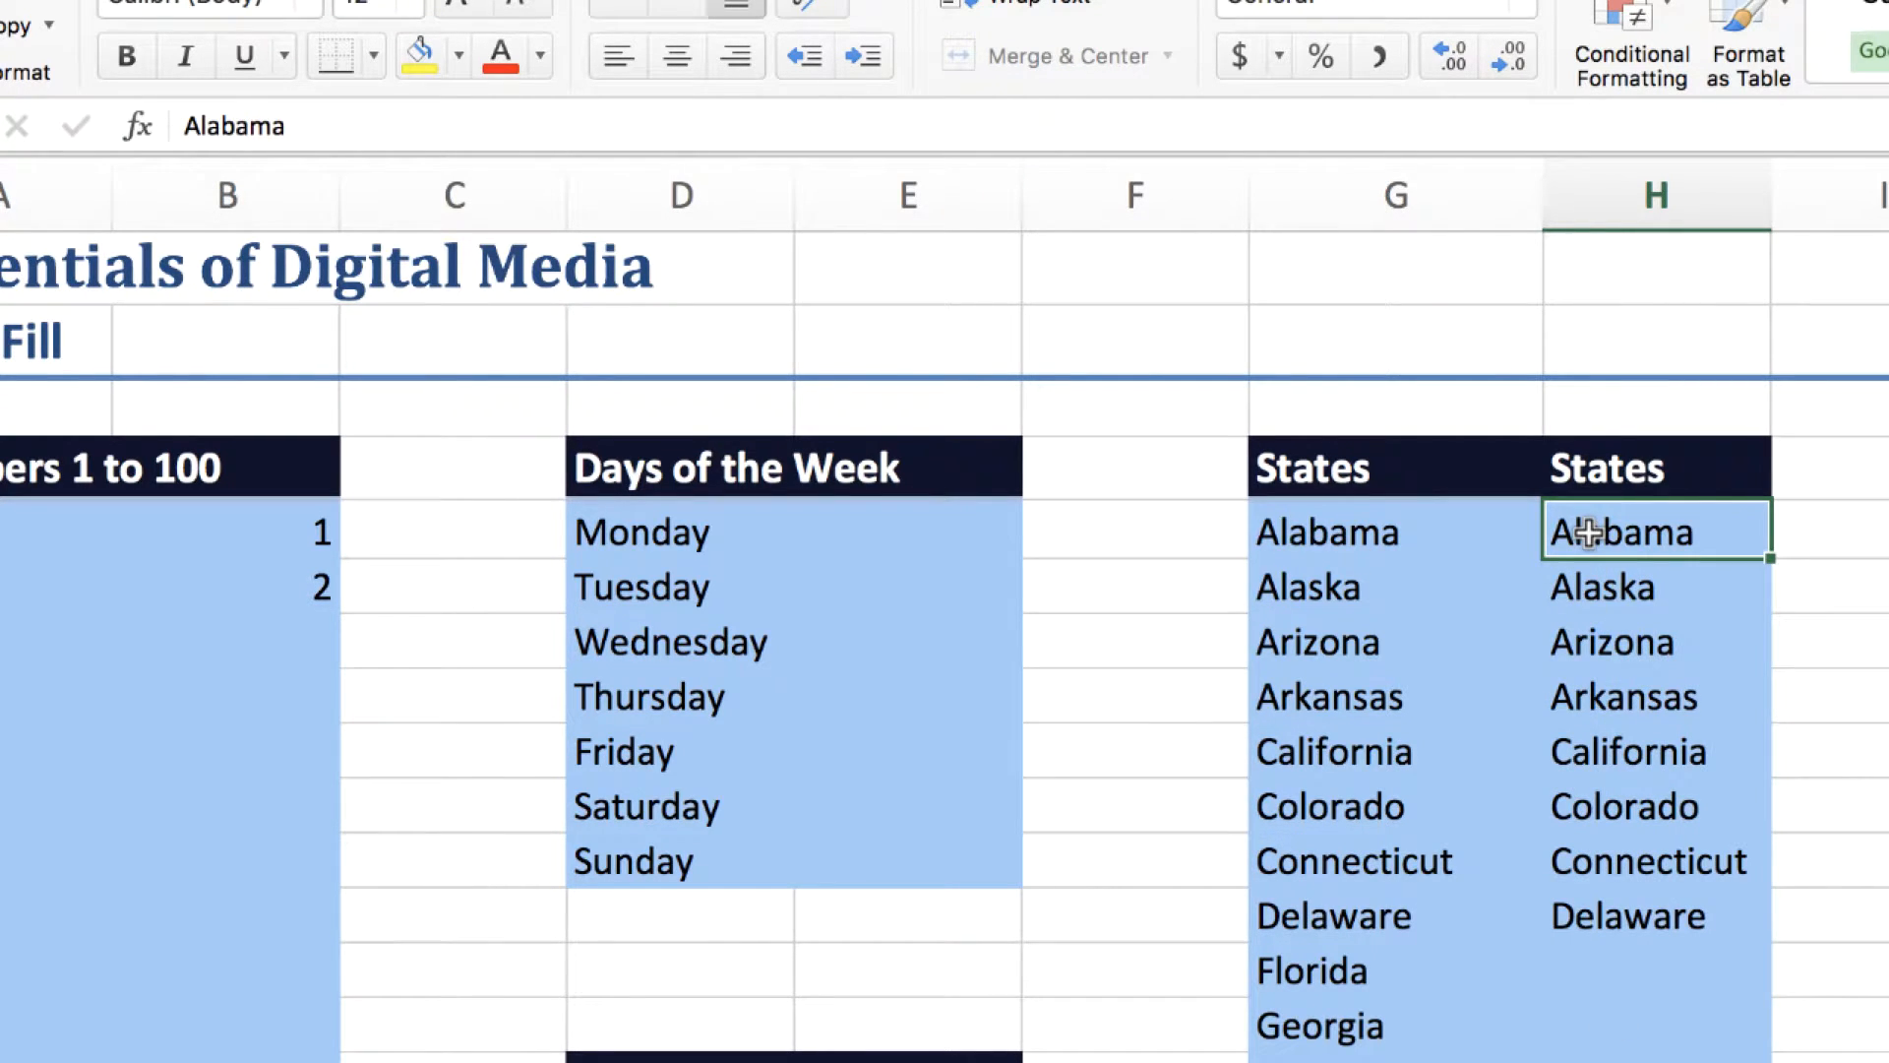
Examine the Item Cost values, the Sales Tax rate in L5 and the Total formula in M5 of the item table
{"action": "key", "text": "super+Down"}
{"action": "scroll", "coordinate": [1666, 586], "scroll_direction": "right", "scroll_amount": 15}
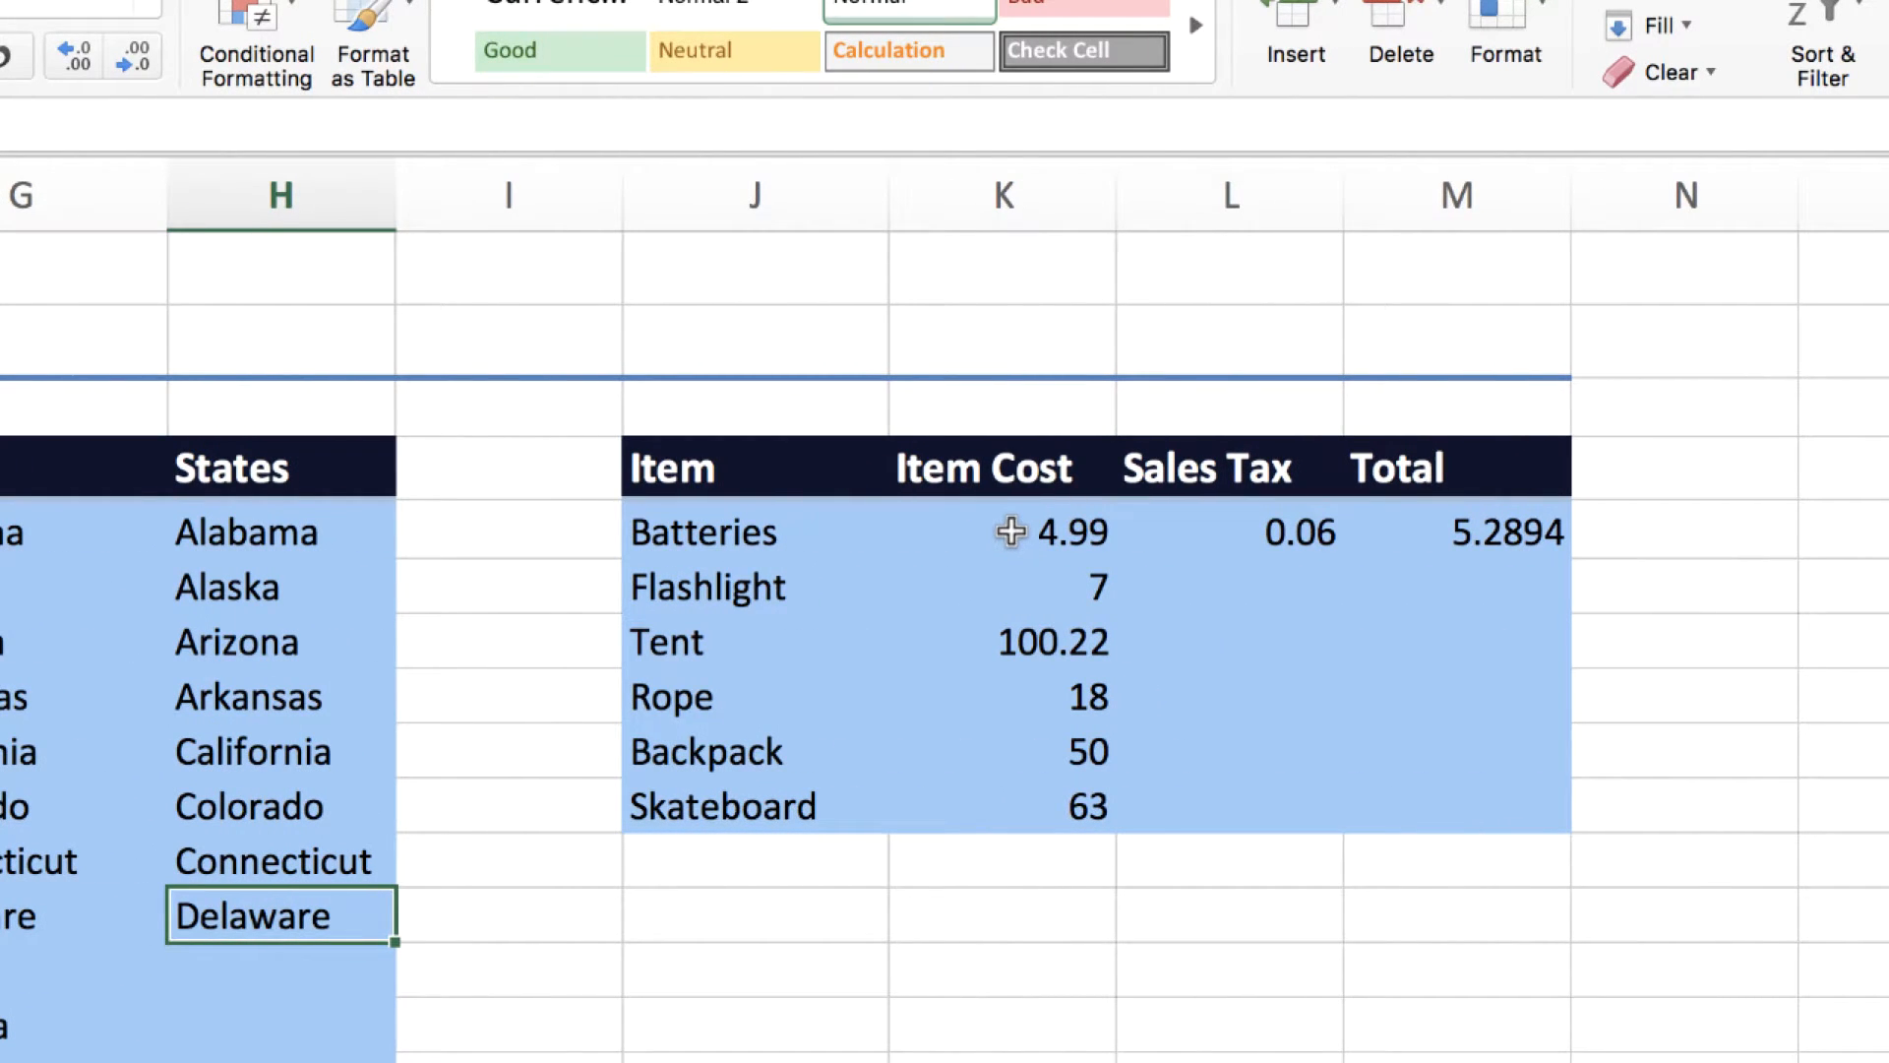
{"action": "left_click", "coordinate": [1010, 531]}
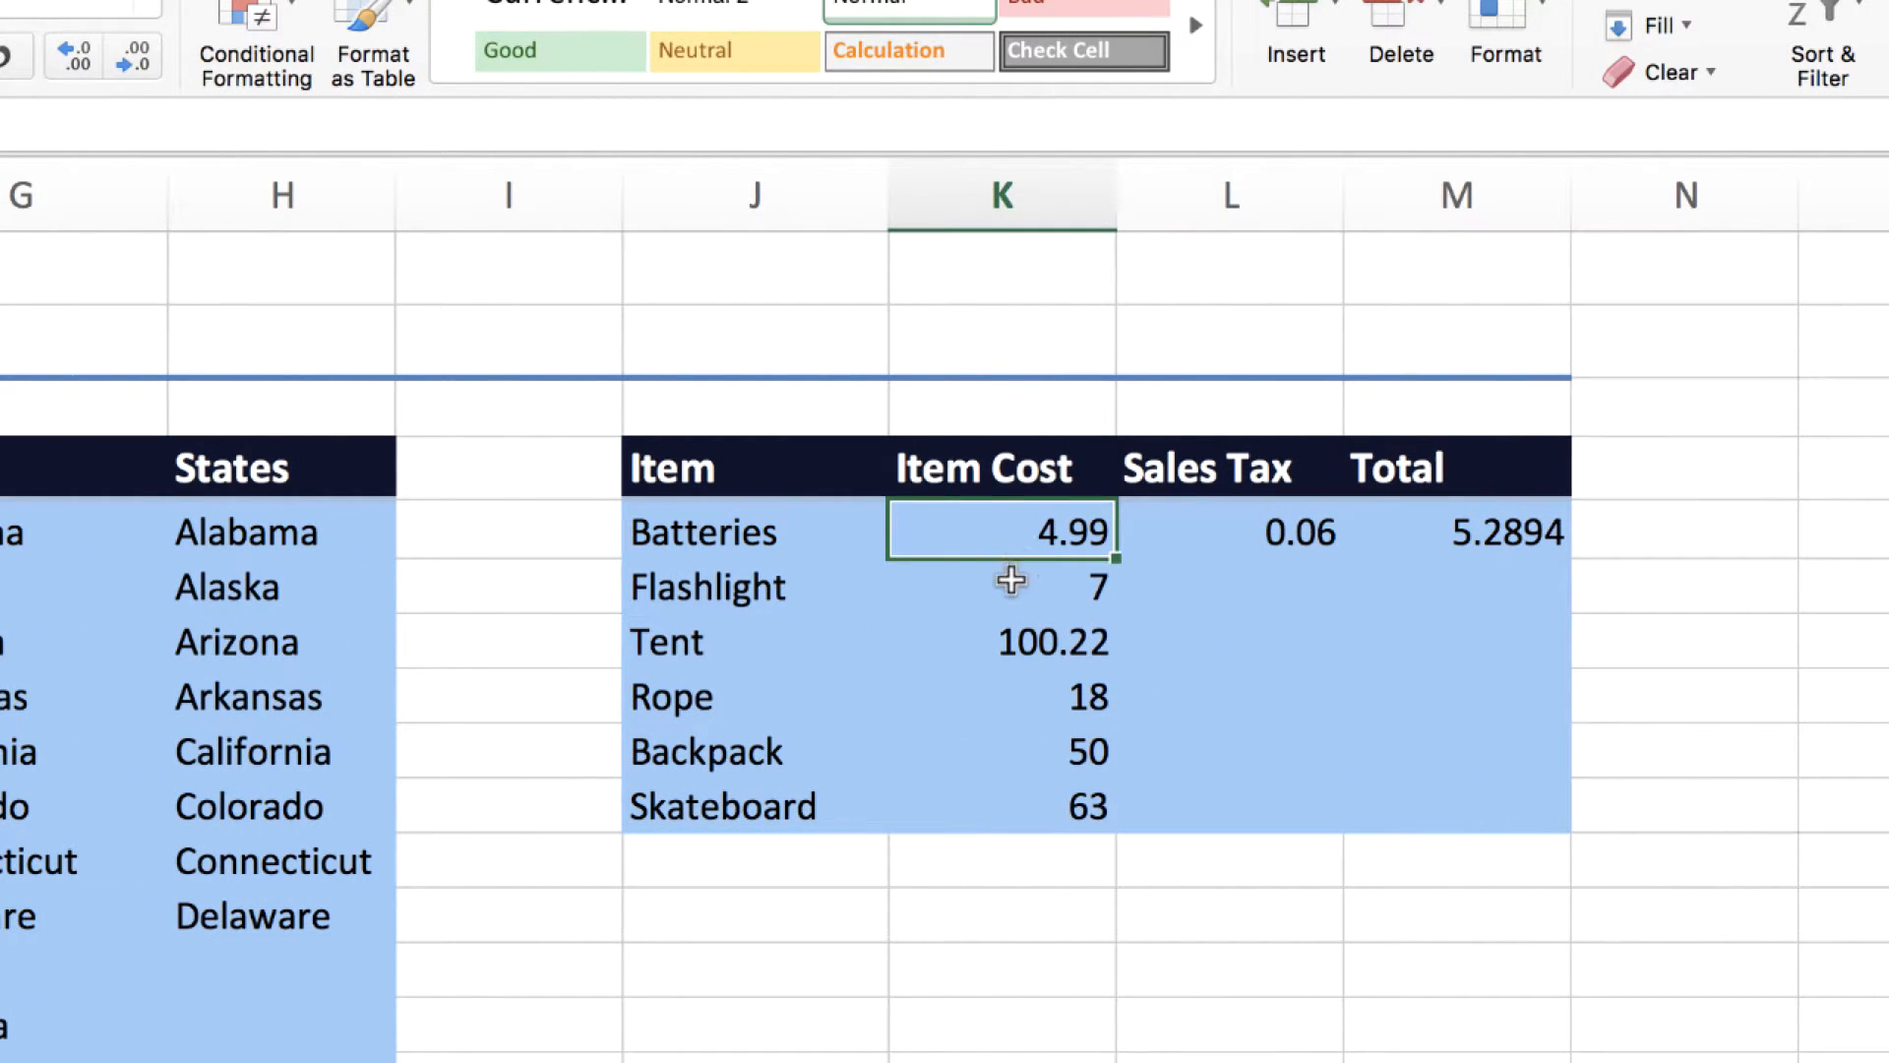
{"action": "left_click", "coordinate": [1004, 594]}
{"action": "left_click", "coordinate": [1003, 638]}
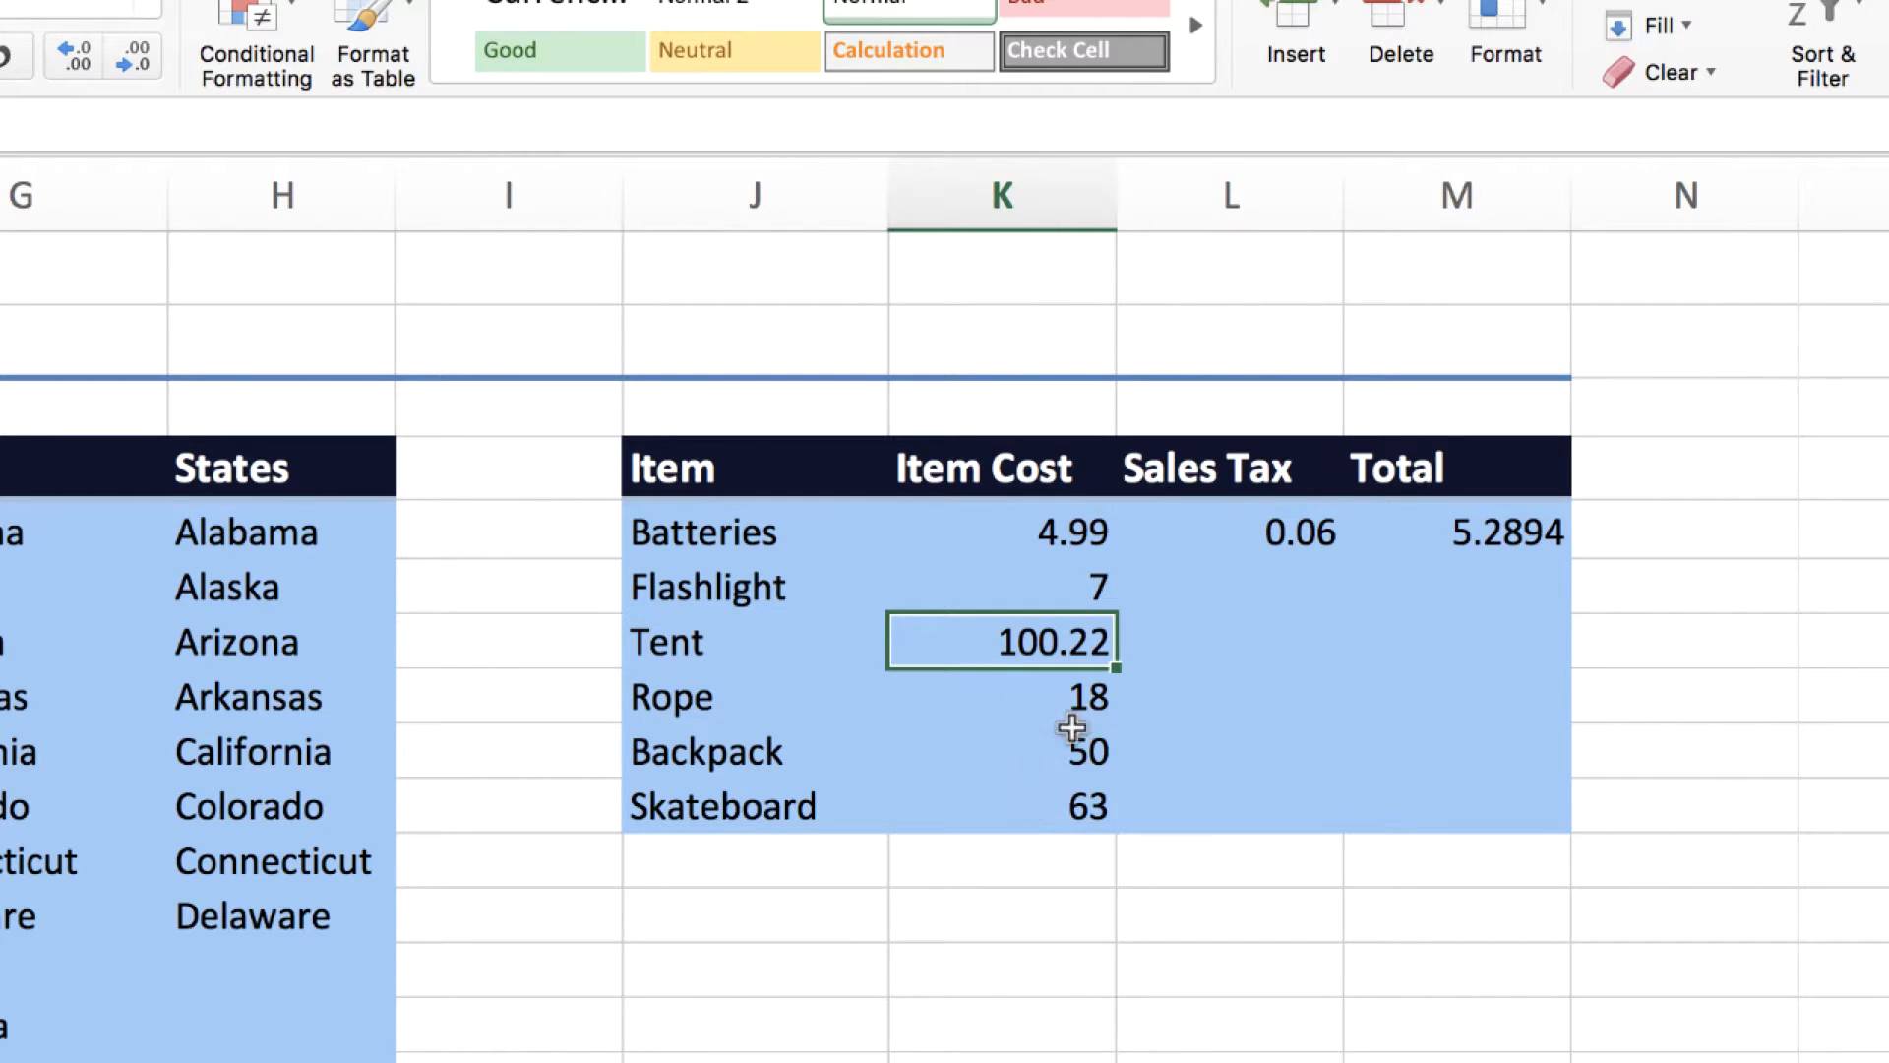
{"action": "left_click", "coordinate": [1241, 534]}
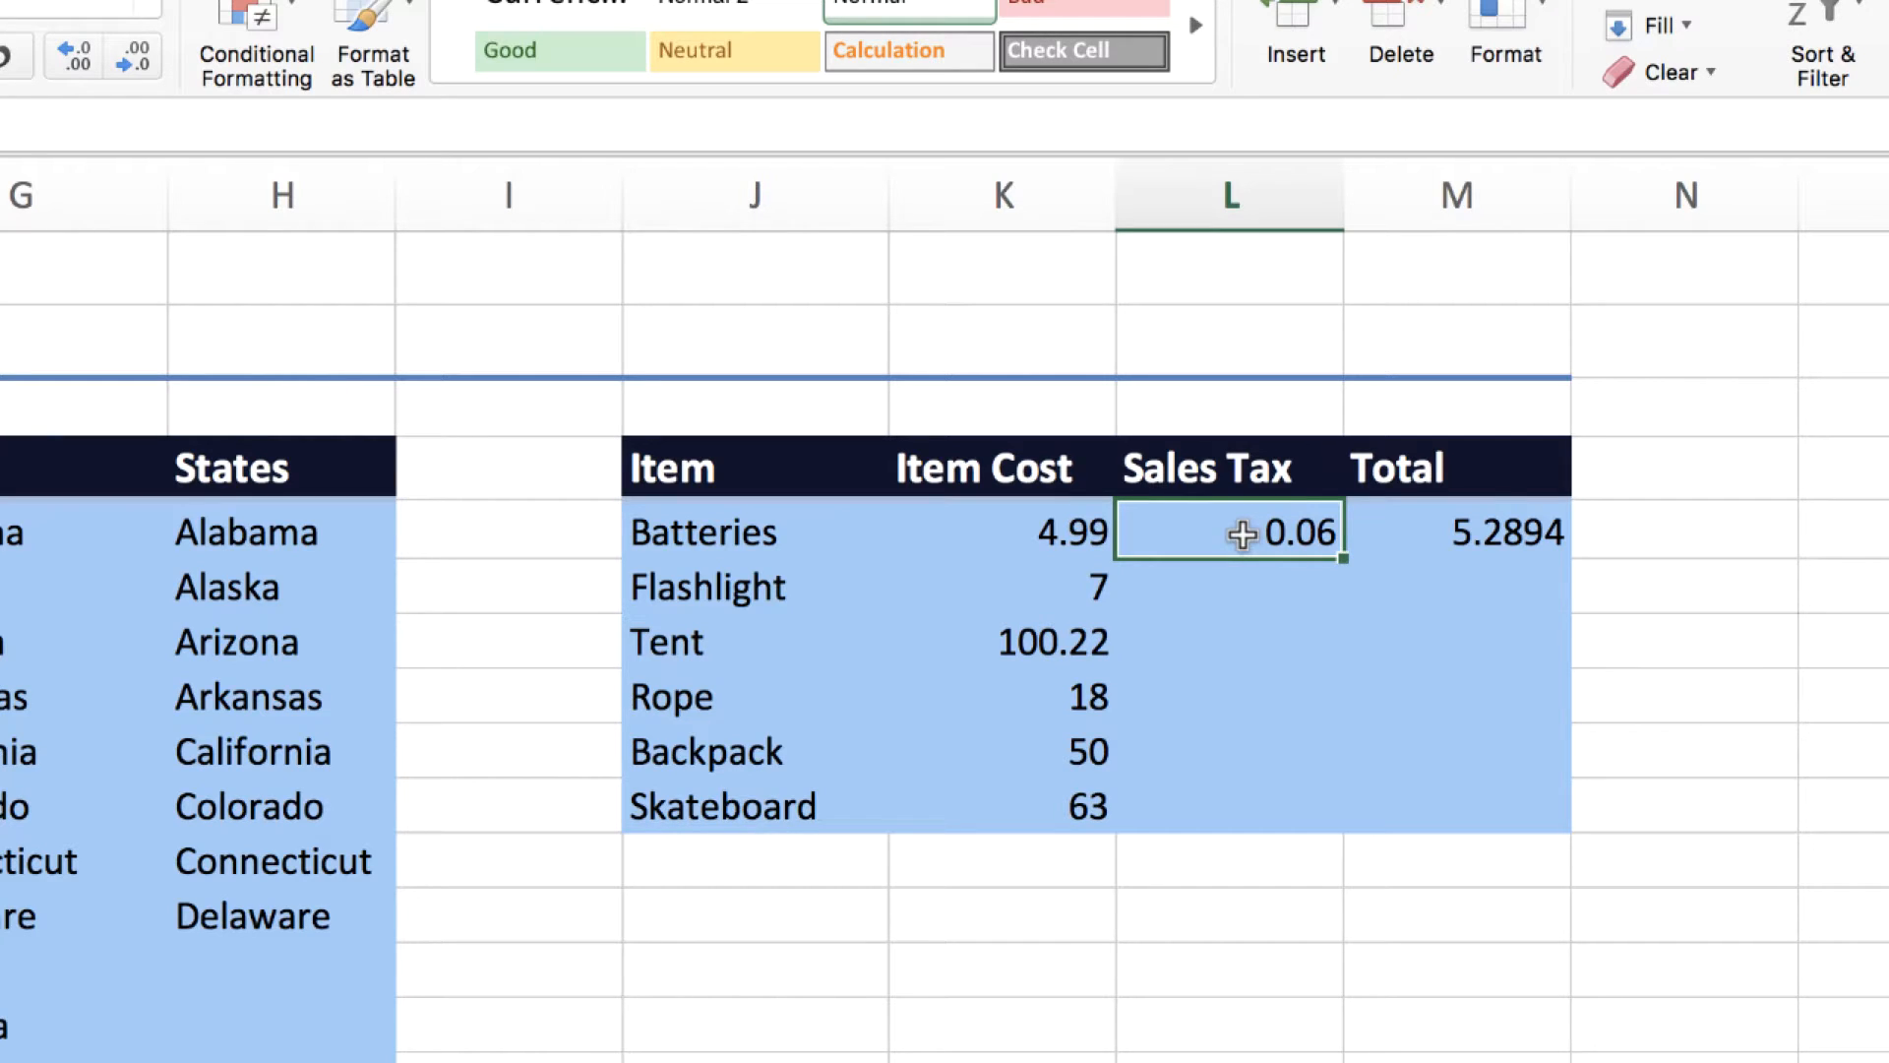
{"action": "left_click", "coordinate": [1432, 535]}
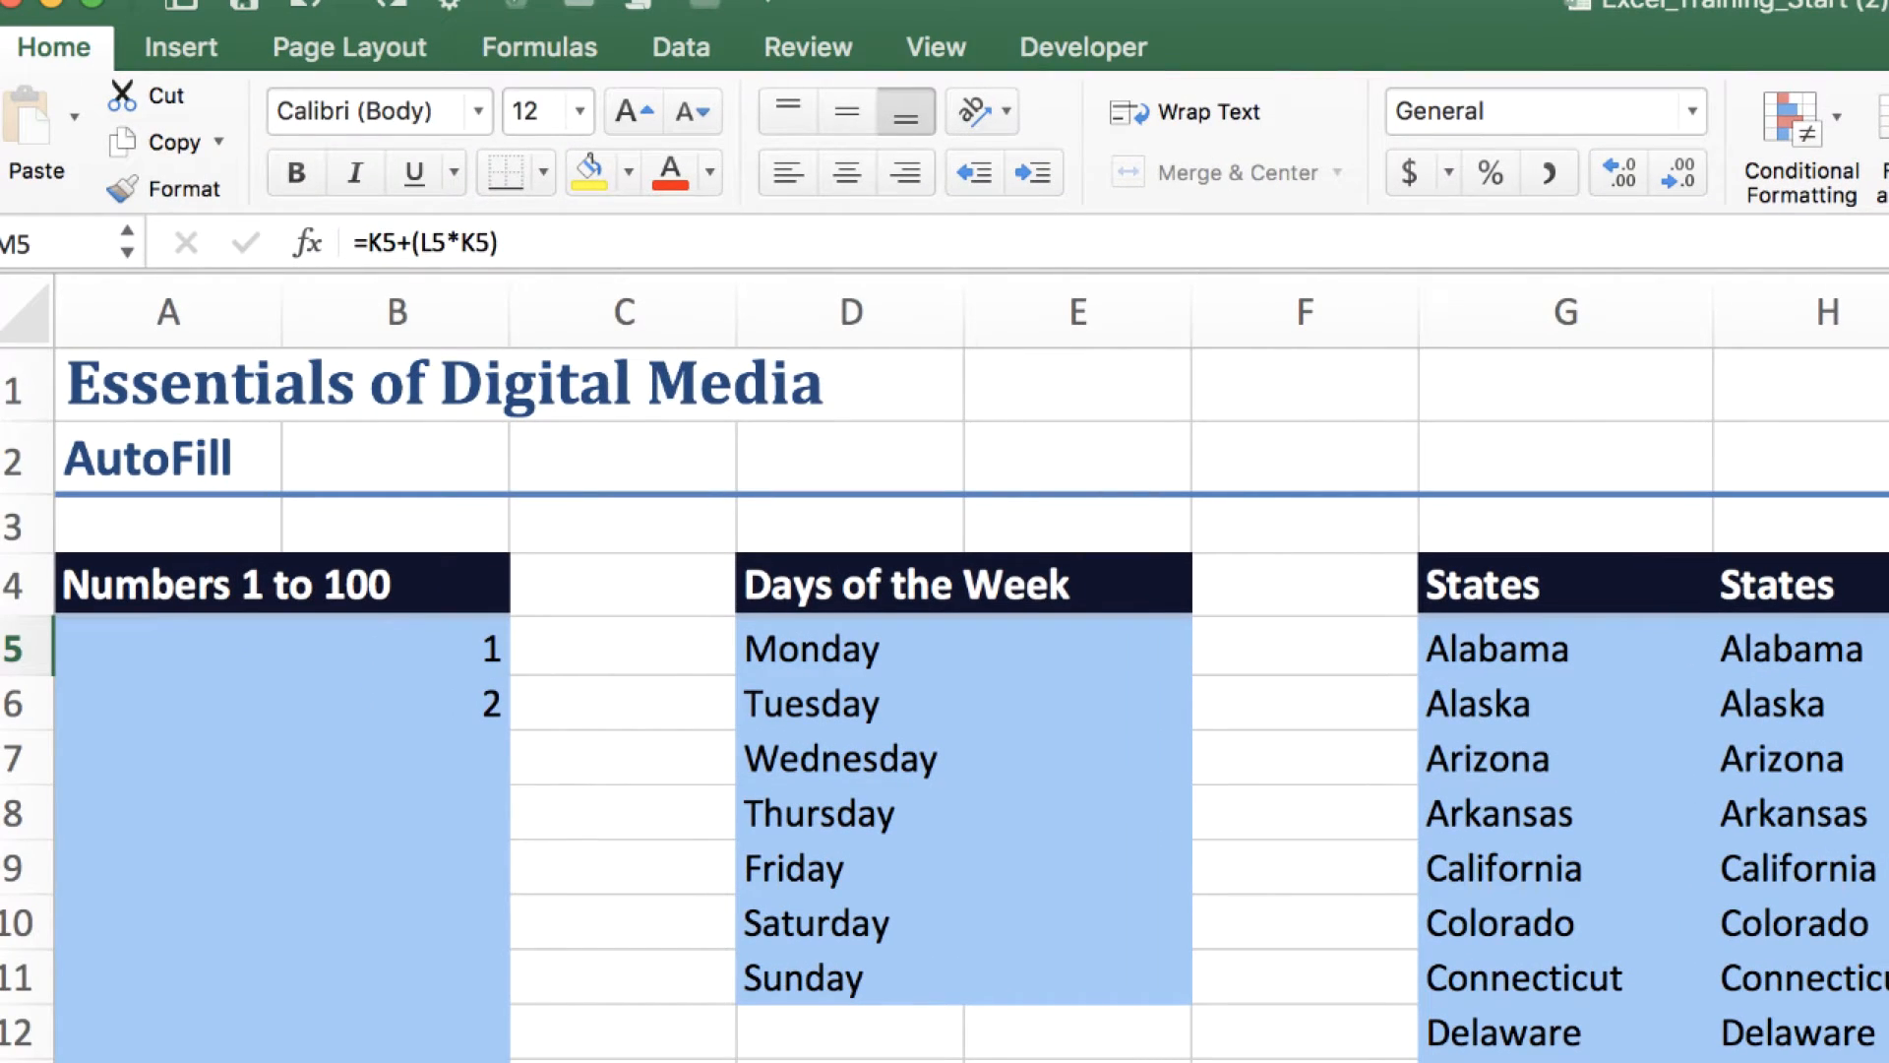
{"action": "left_click", "coordinate": [1888, 648]}
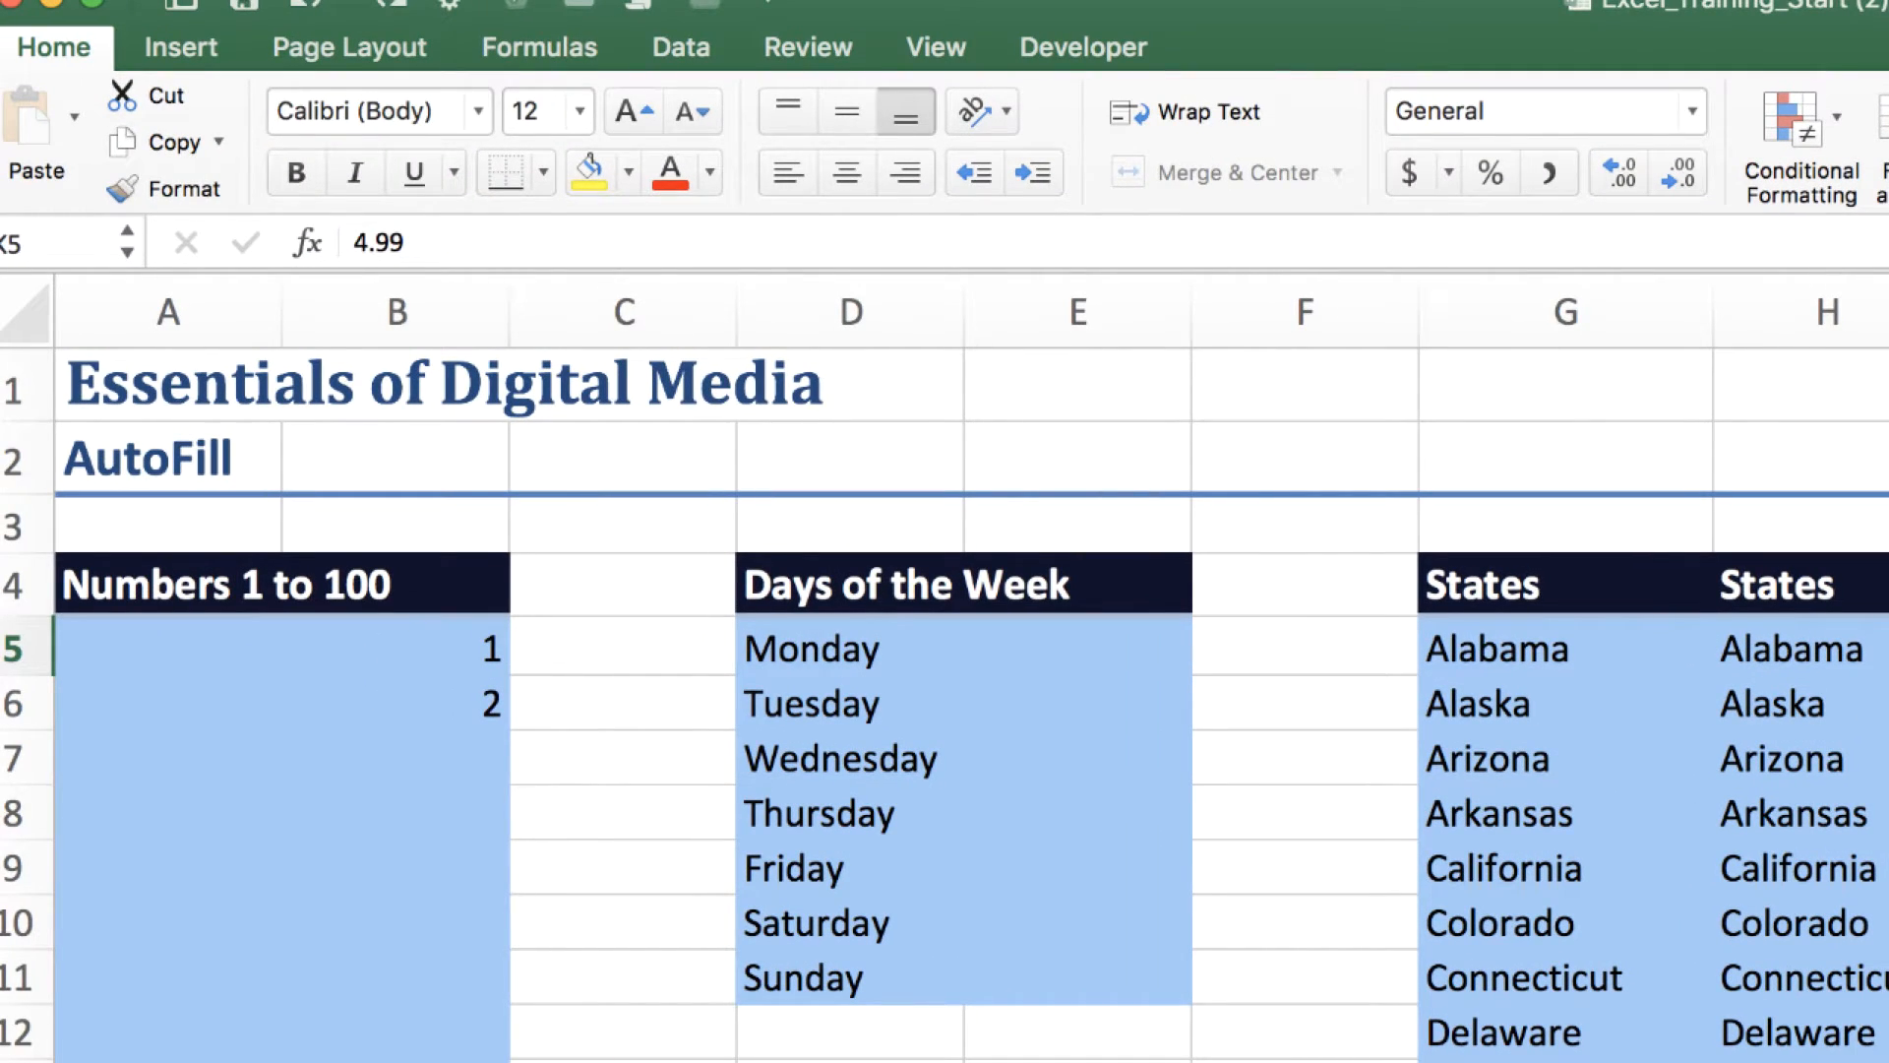
{"action": "left_click", "coordinate": [1888, 649]}
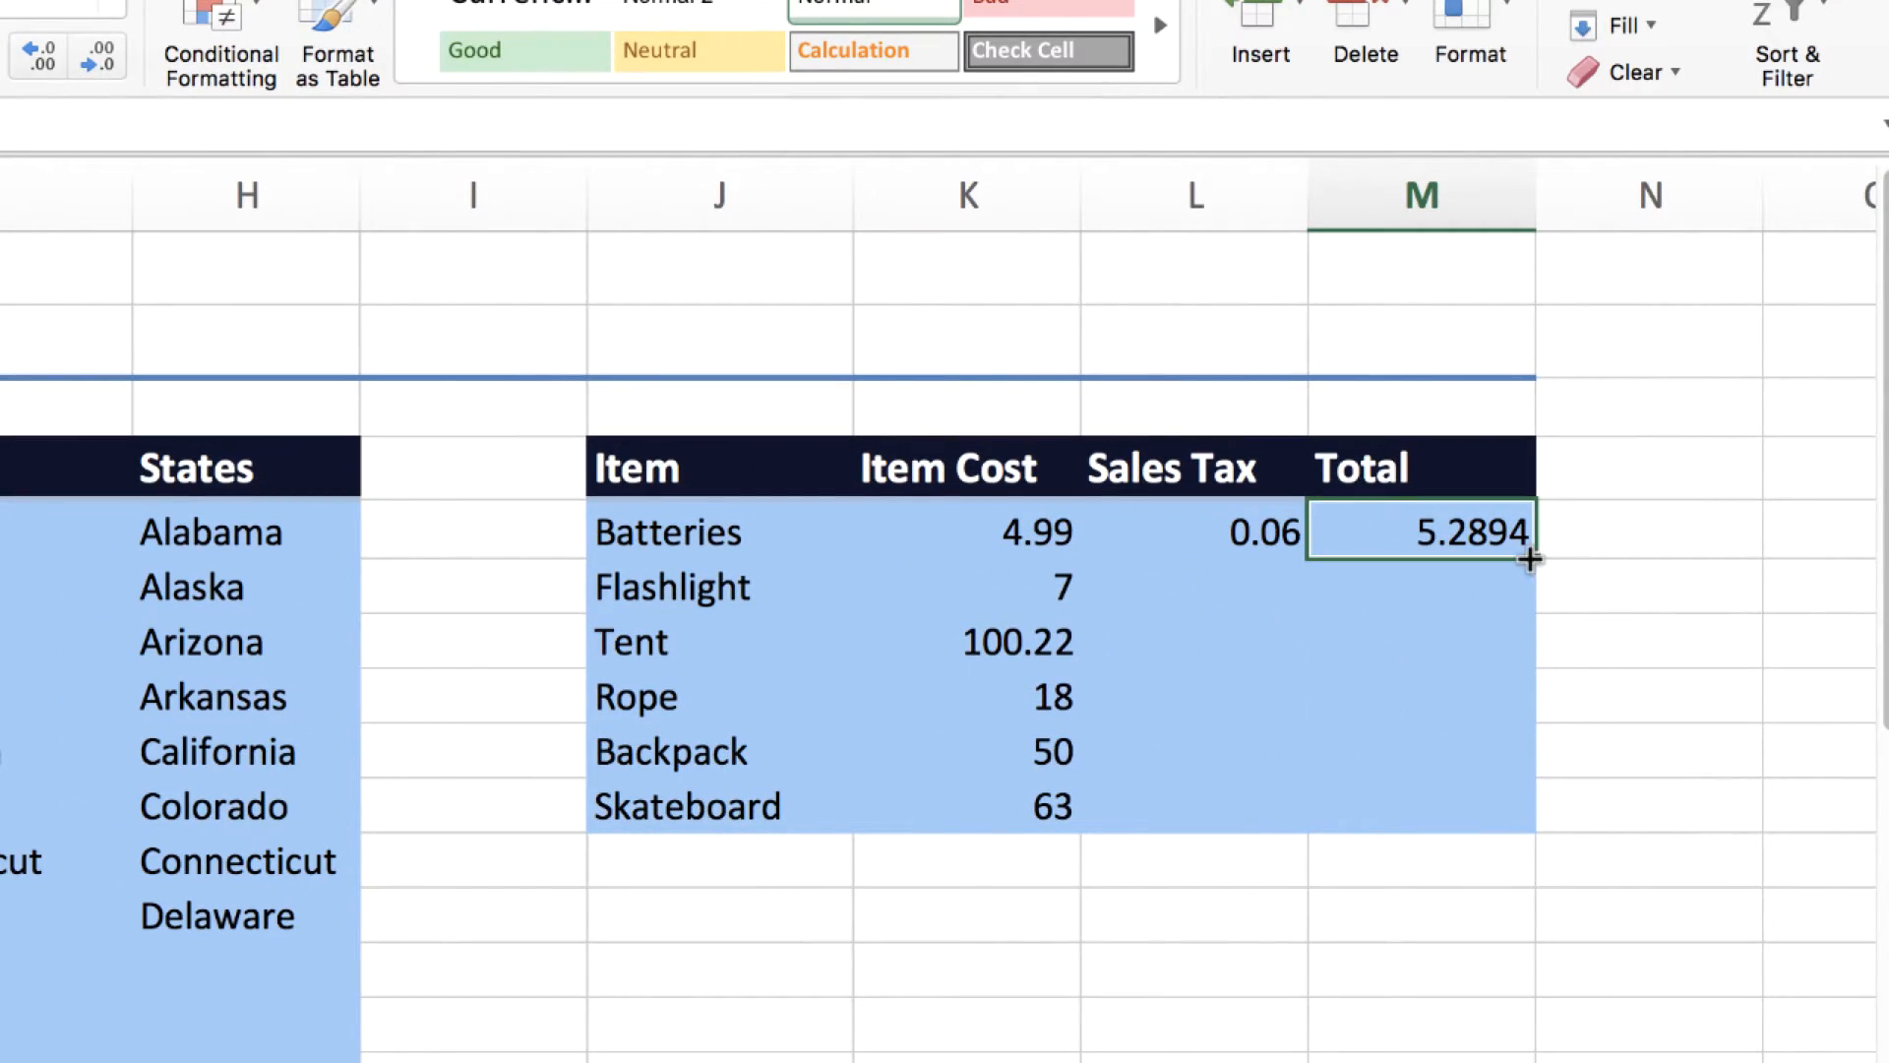
AutoFill the Total formula in M5 down to M10, and examine the references in the filled cells
{"action": "left_click_drag", "start_coordinate": [1532, 557], "coordinate": [1526, 847]}
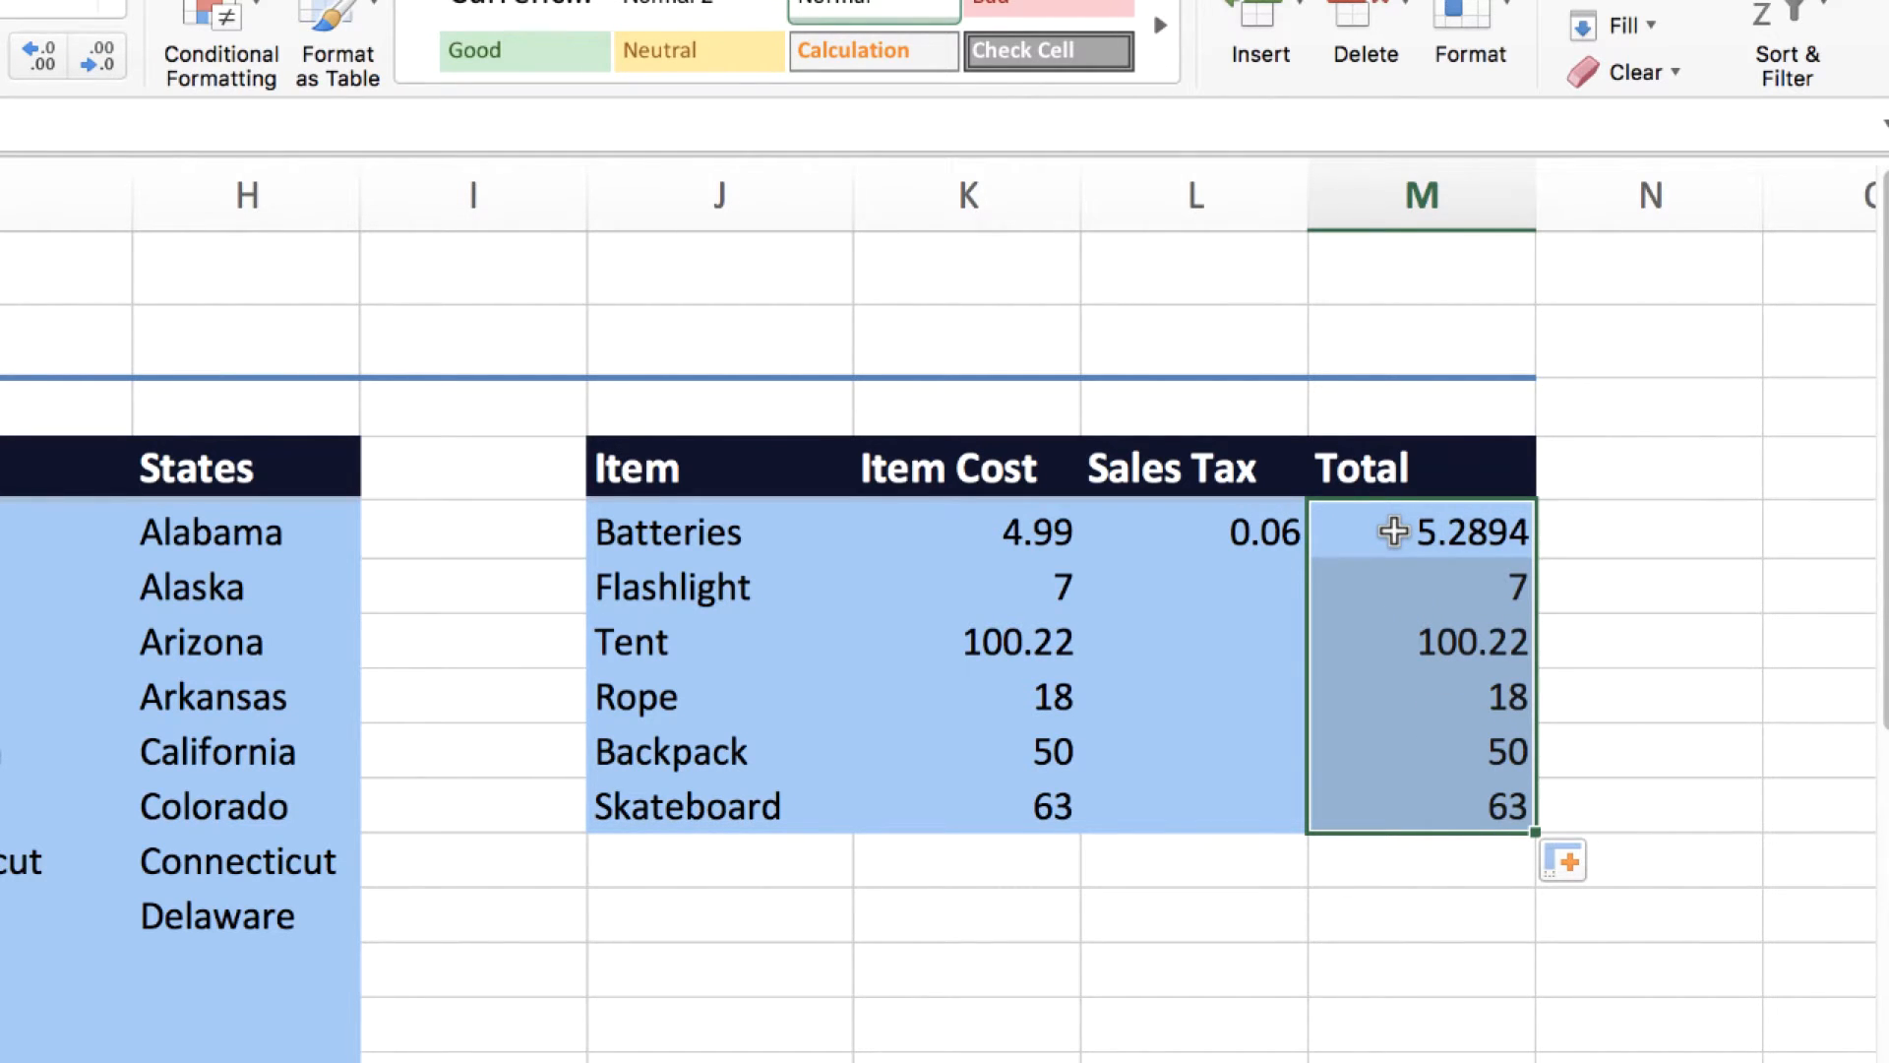
{"action": "left_click", "coordinate": [1393, 532]}
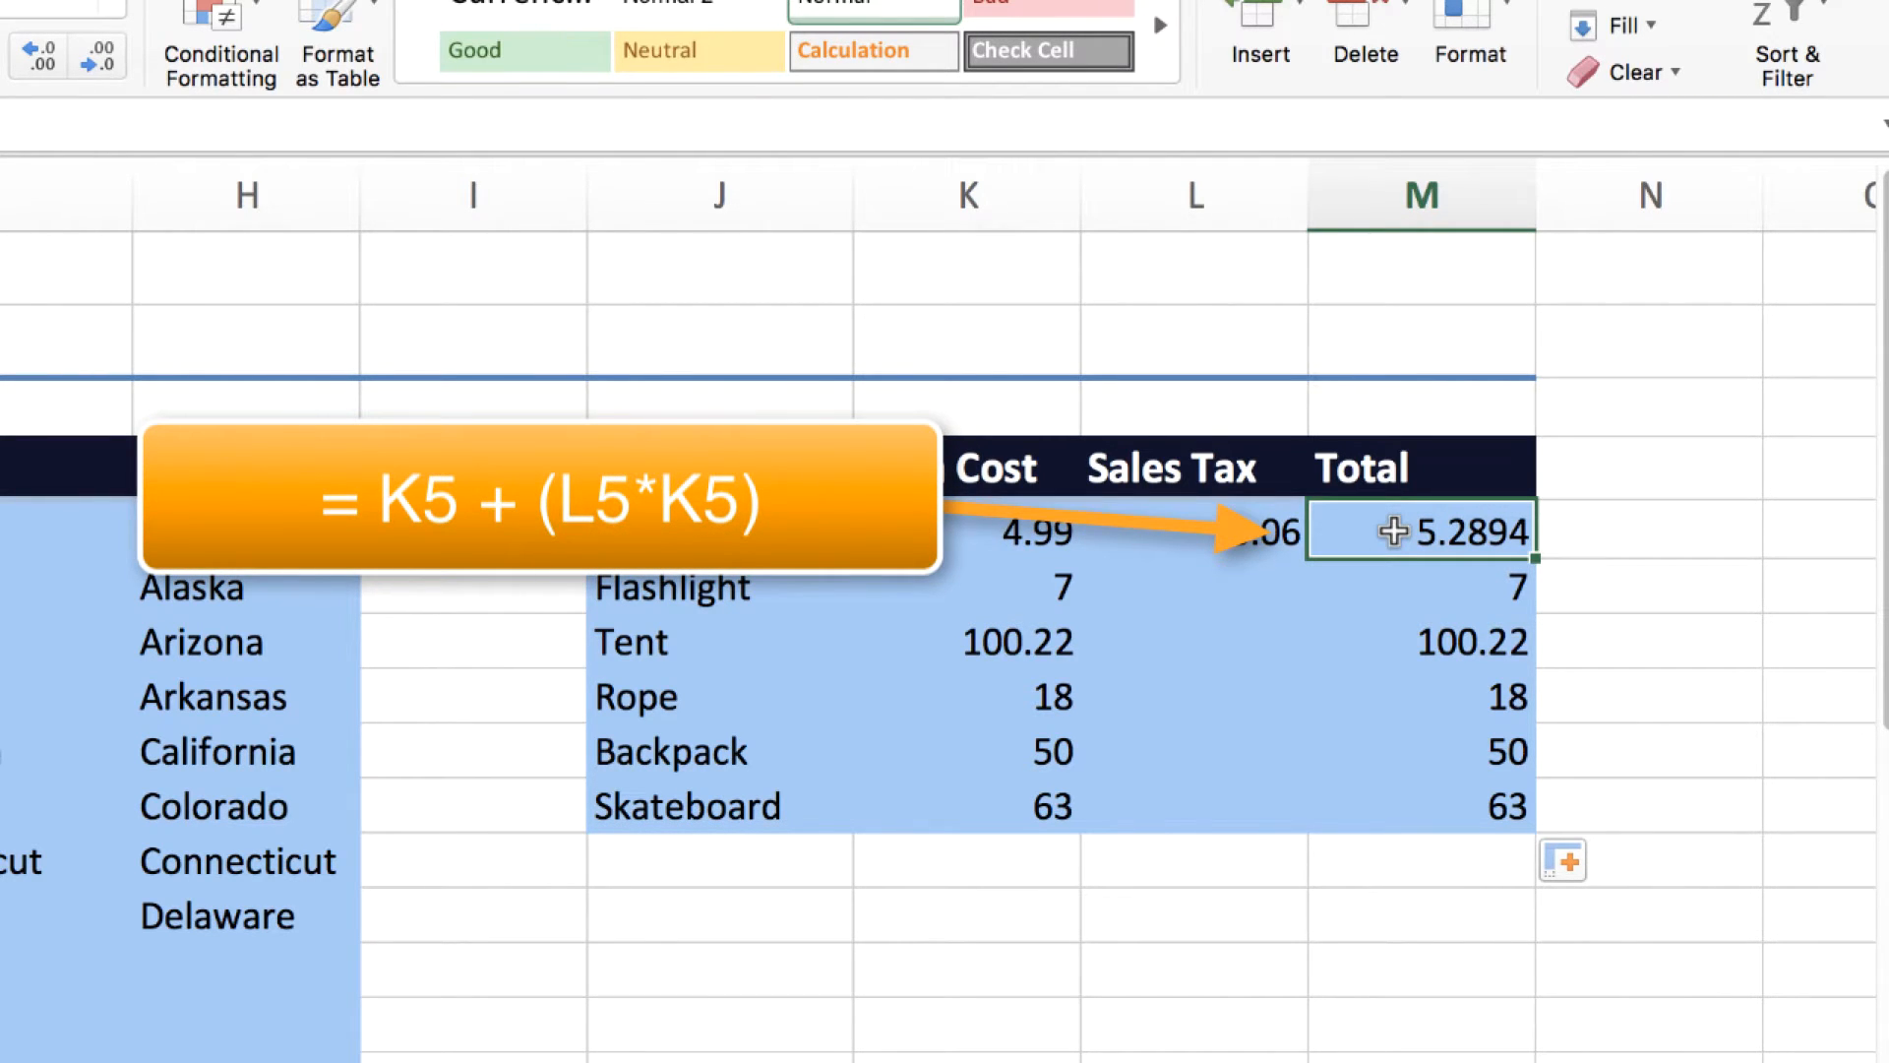
{"action": "left_click", "coordinate": [1404, 588]}
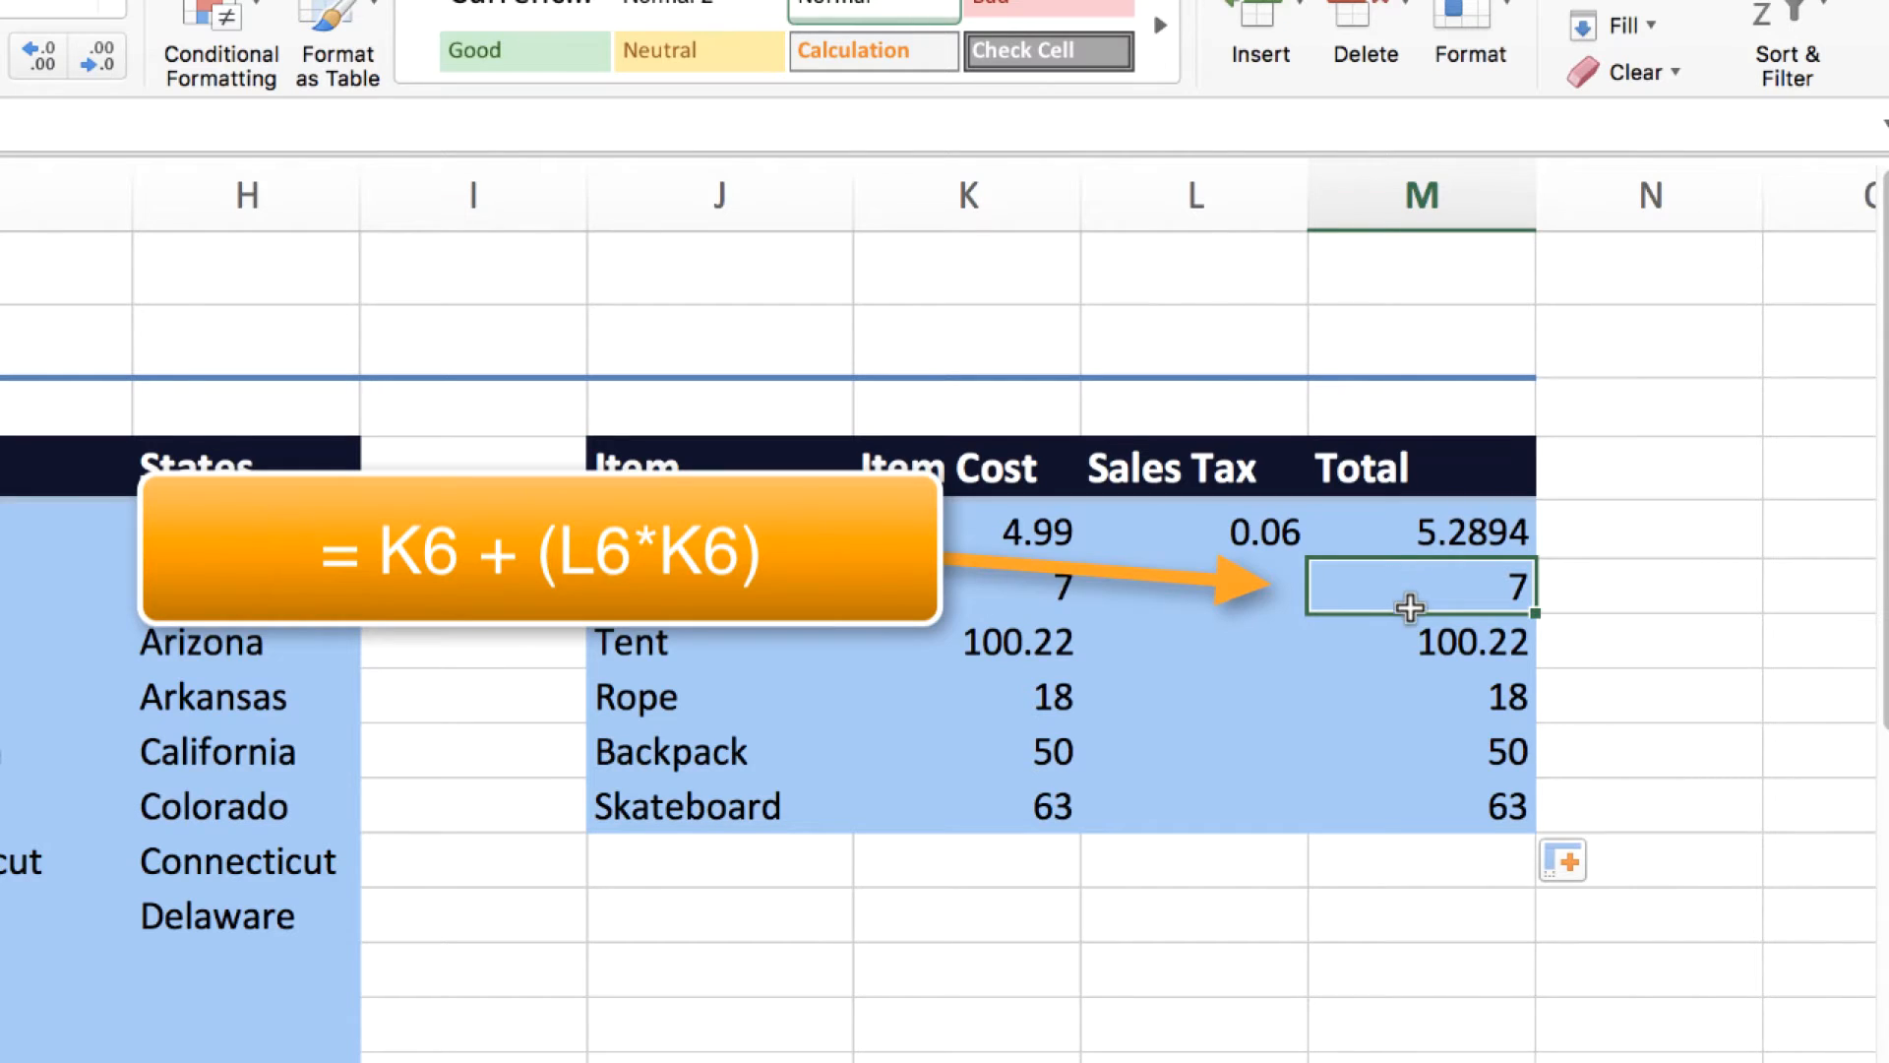
{"action": "left_click", "coordinate": [1407, 642]}
{"action": "left_click", "coordinate": [1406, 699]}
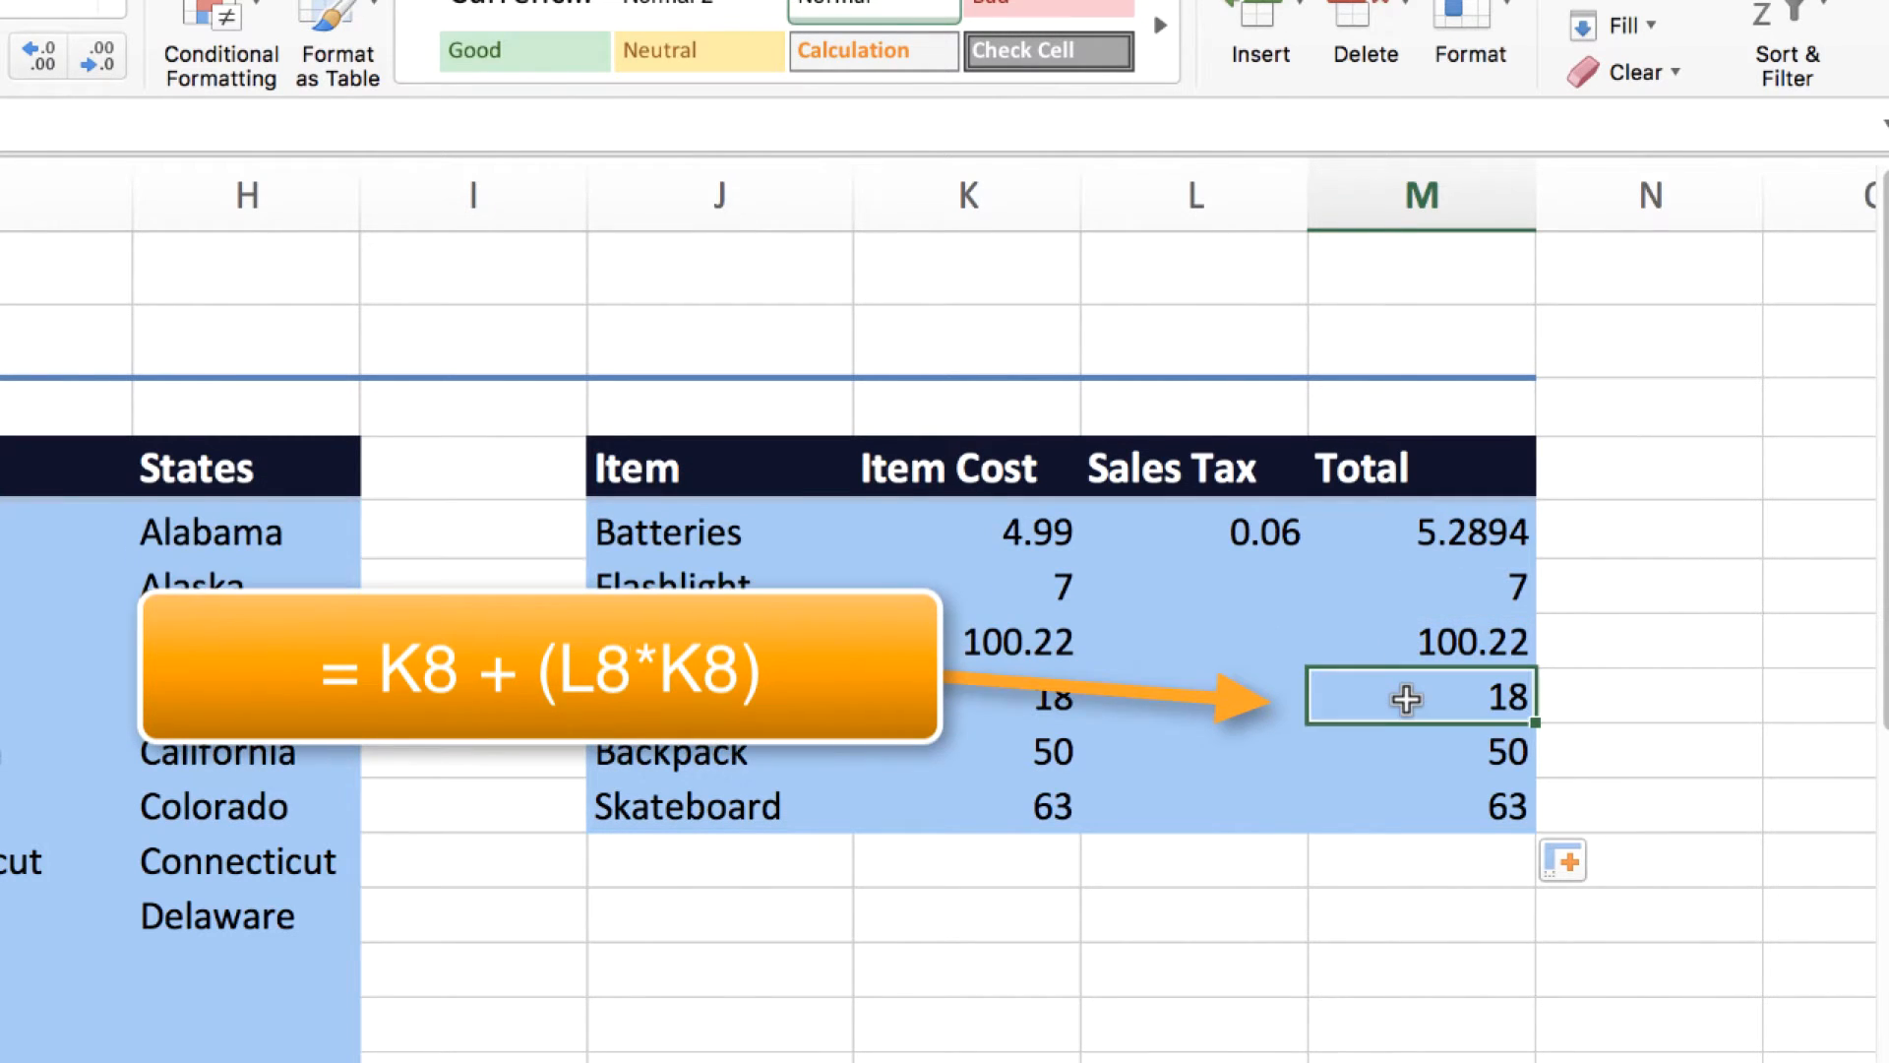
{"action": "left_click", "coordinate": [1418, 756]}
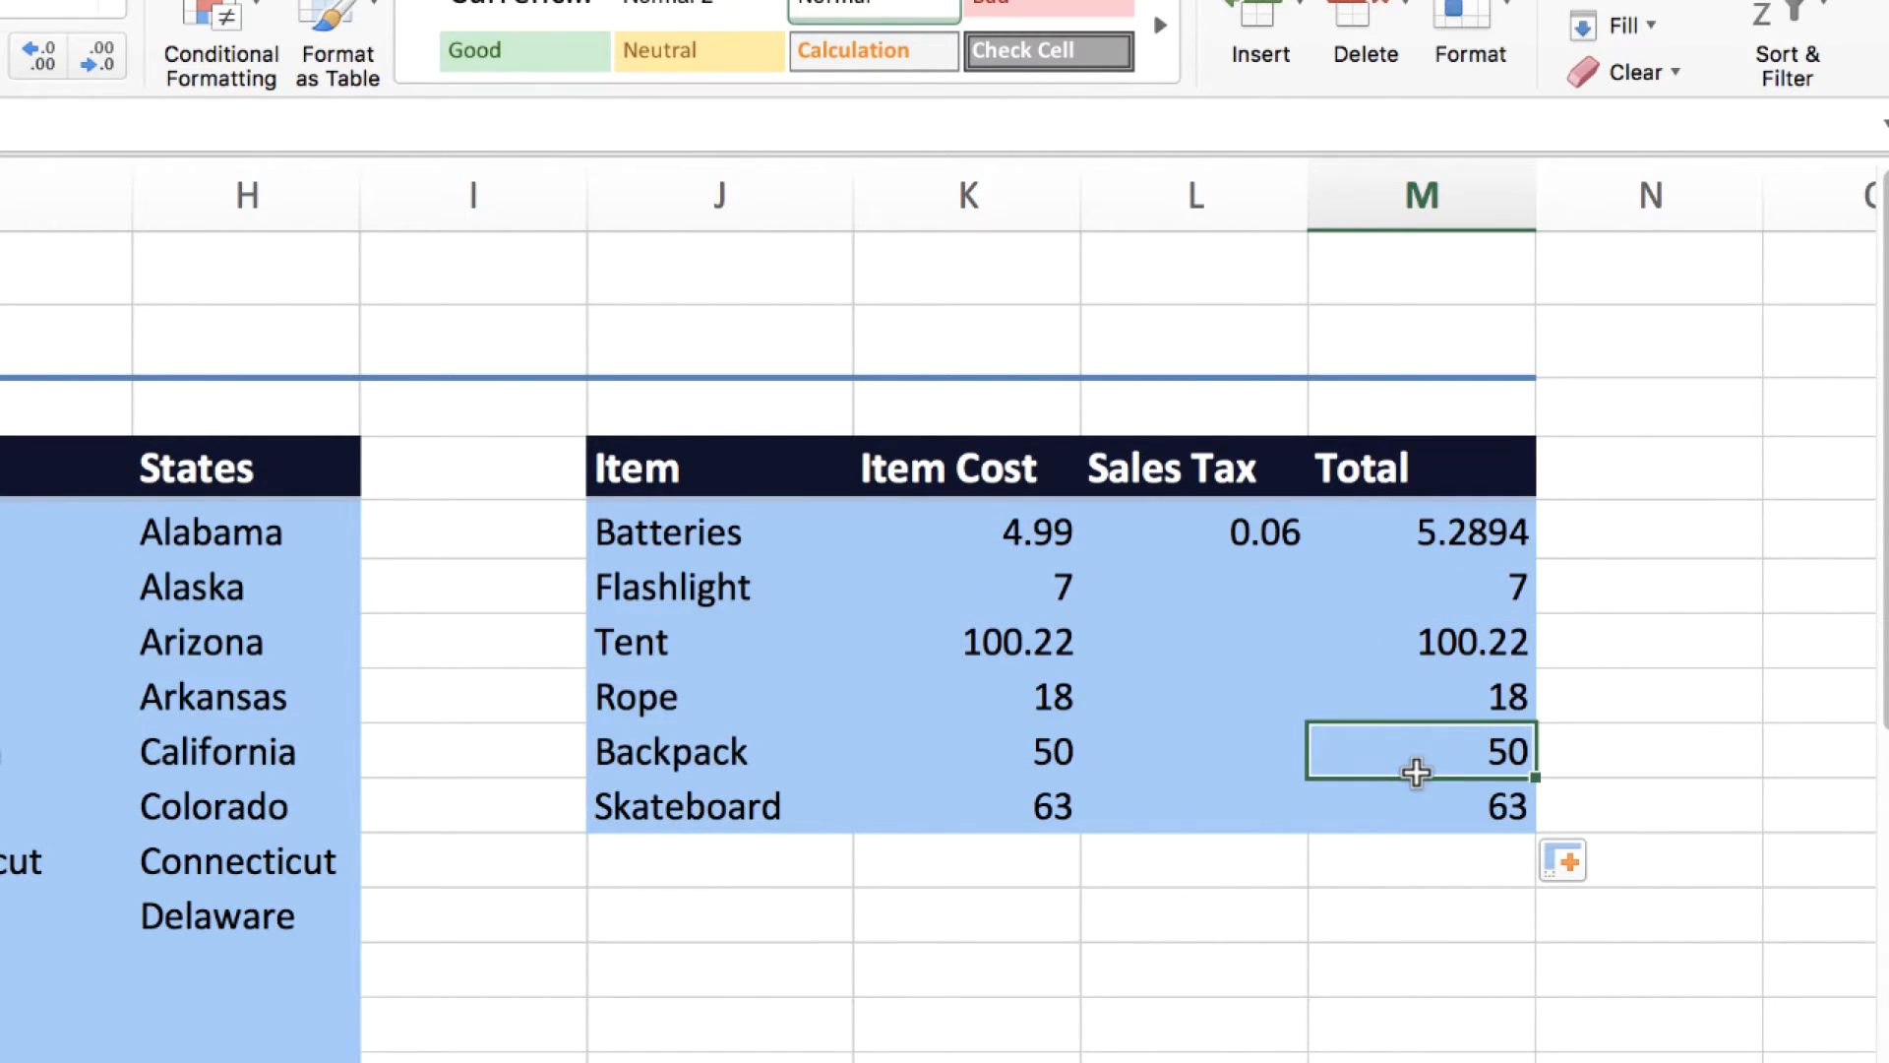
{"action": "left_click", "coordinate": [1418, 583]}
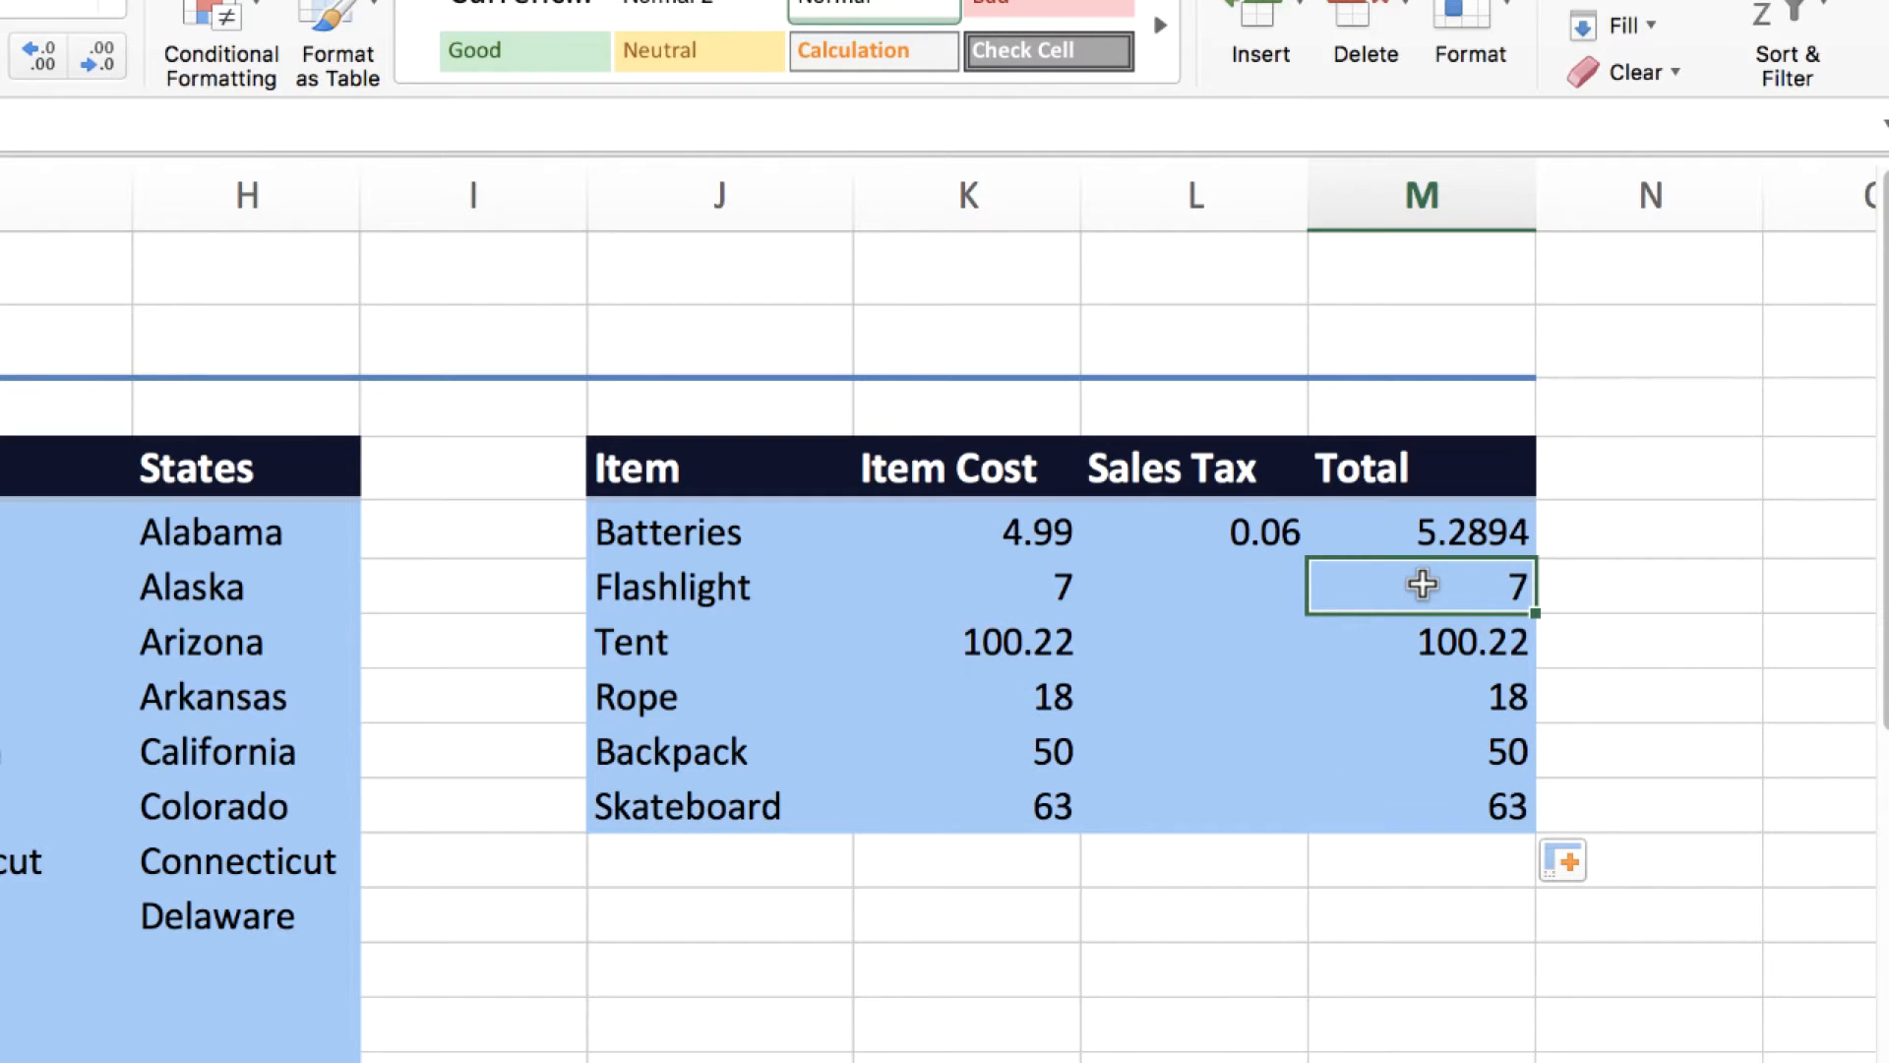
Trace the cells used by the Flashlight total in M6, comparing Sales Tax cells L5 and L6, cost K6 and total M5
{"action": "left_click", "coordinate": [1217, 534]}
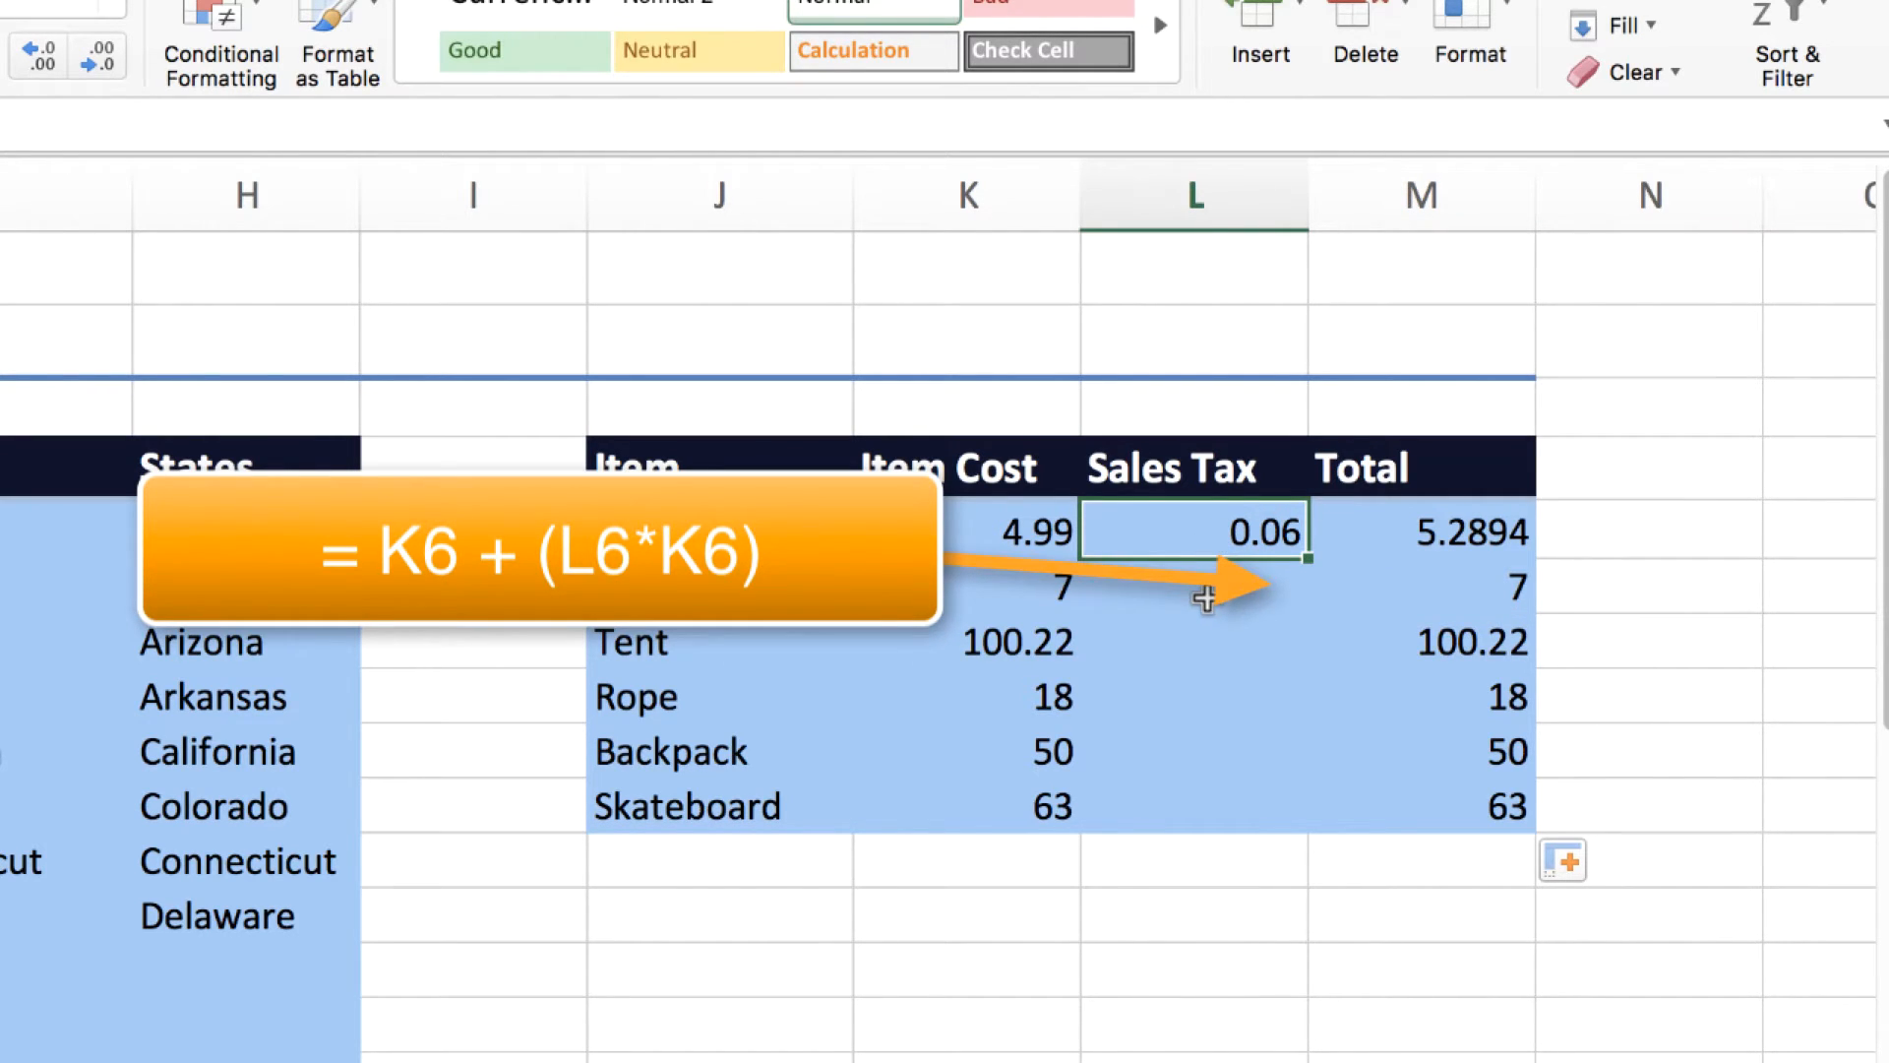
{"action": "left_click", "coordinate": [1205, 597]}
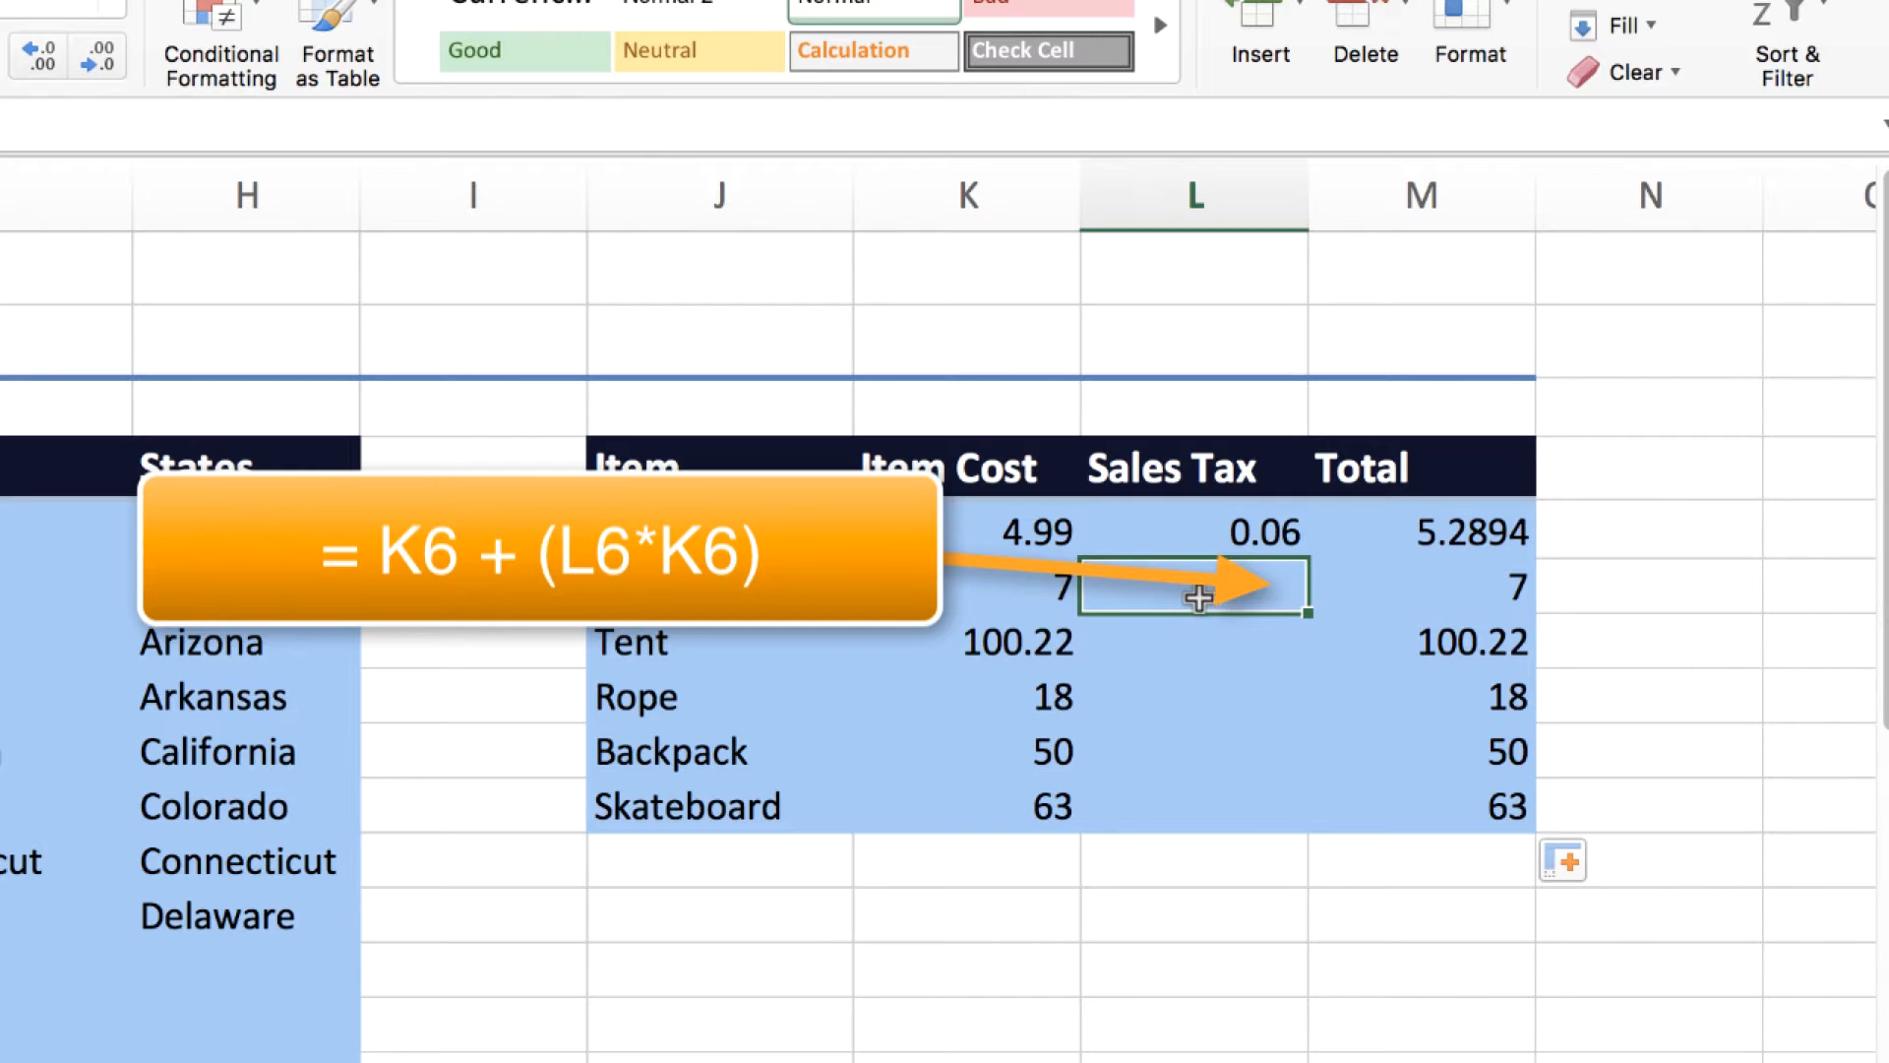
{"action": "left_click", "coordinate": [1025, 595]}
{"action": "left_click", "coordinate": [1148, 594]}
{"action": "left_click", "coordinate": [1432, 602]}
{"action": "left_click", "coordinate": [1300, 599]}
{"action": "left_click", "coordinate": [1461, 590]}
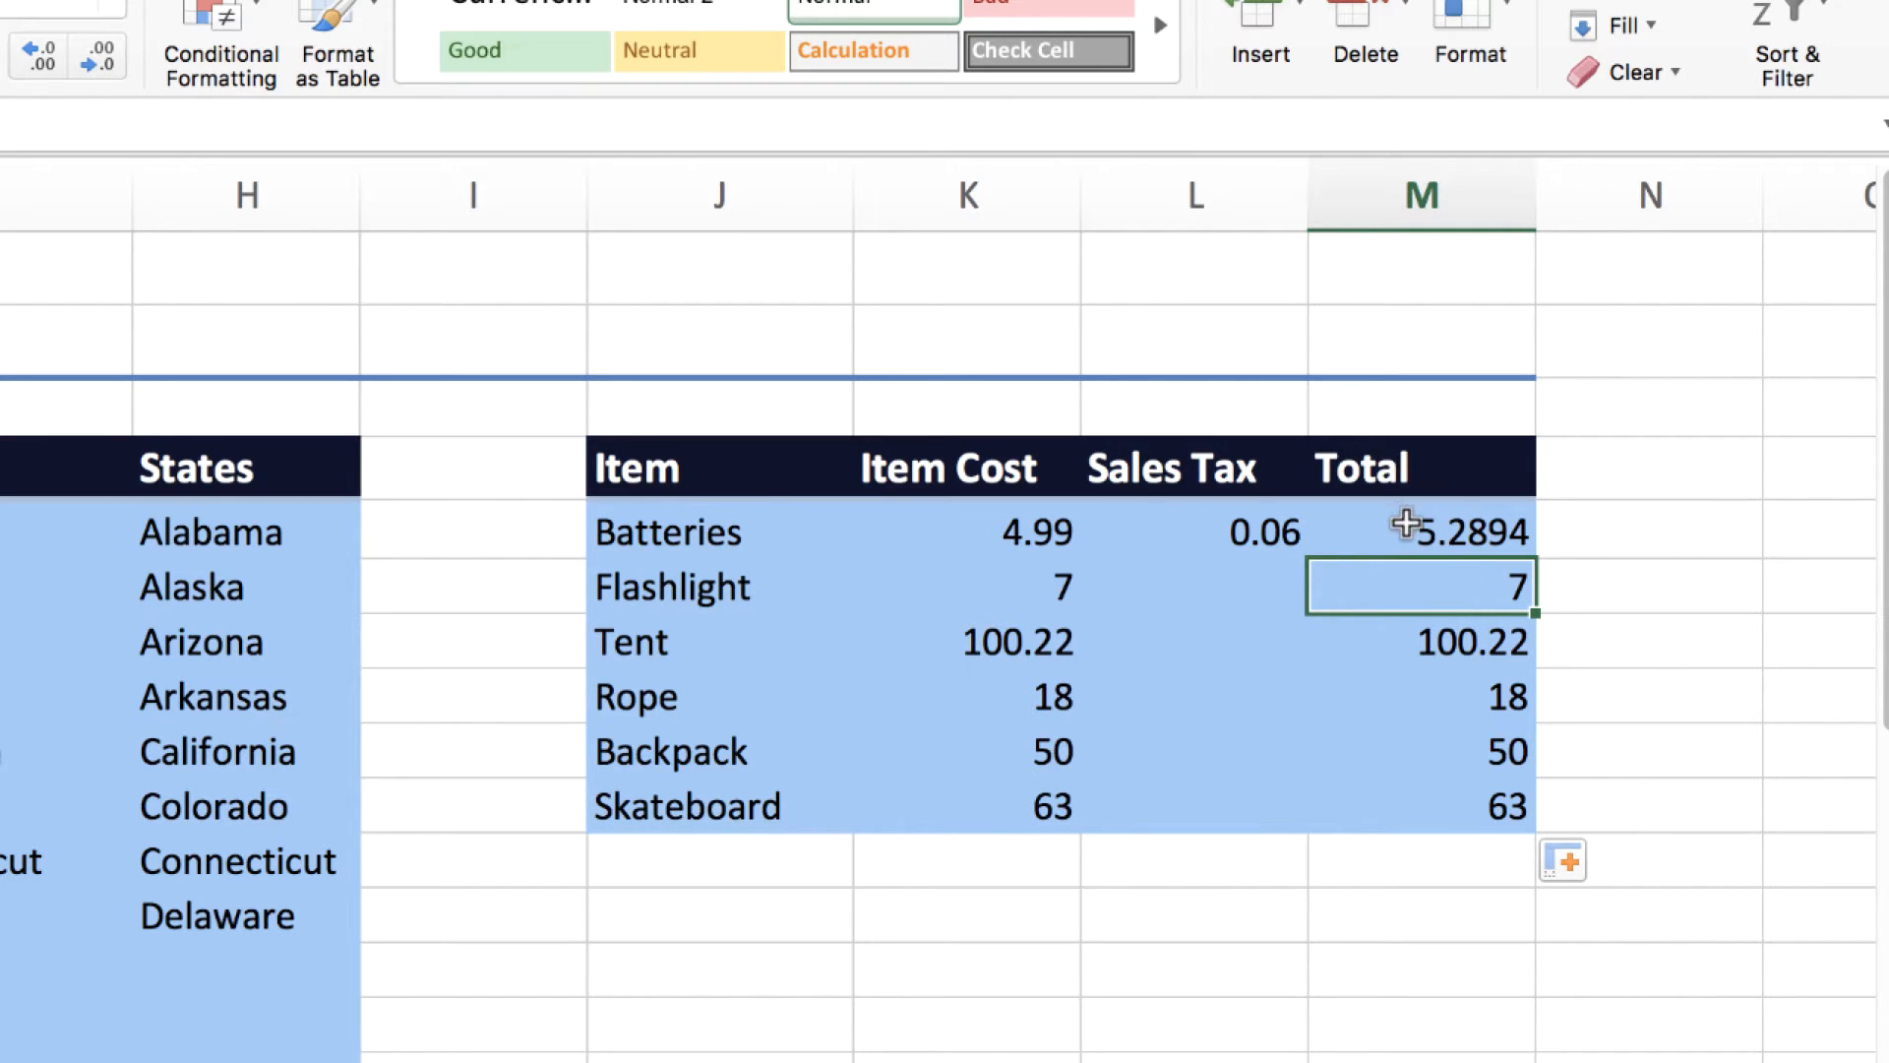
{"action": "left_click", "coordinate": [1404, 536]}
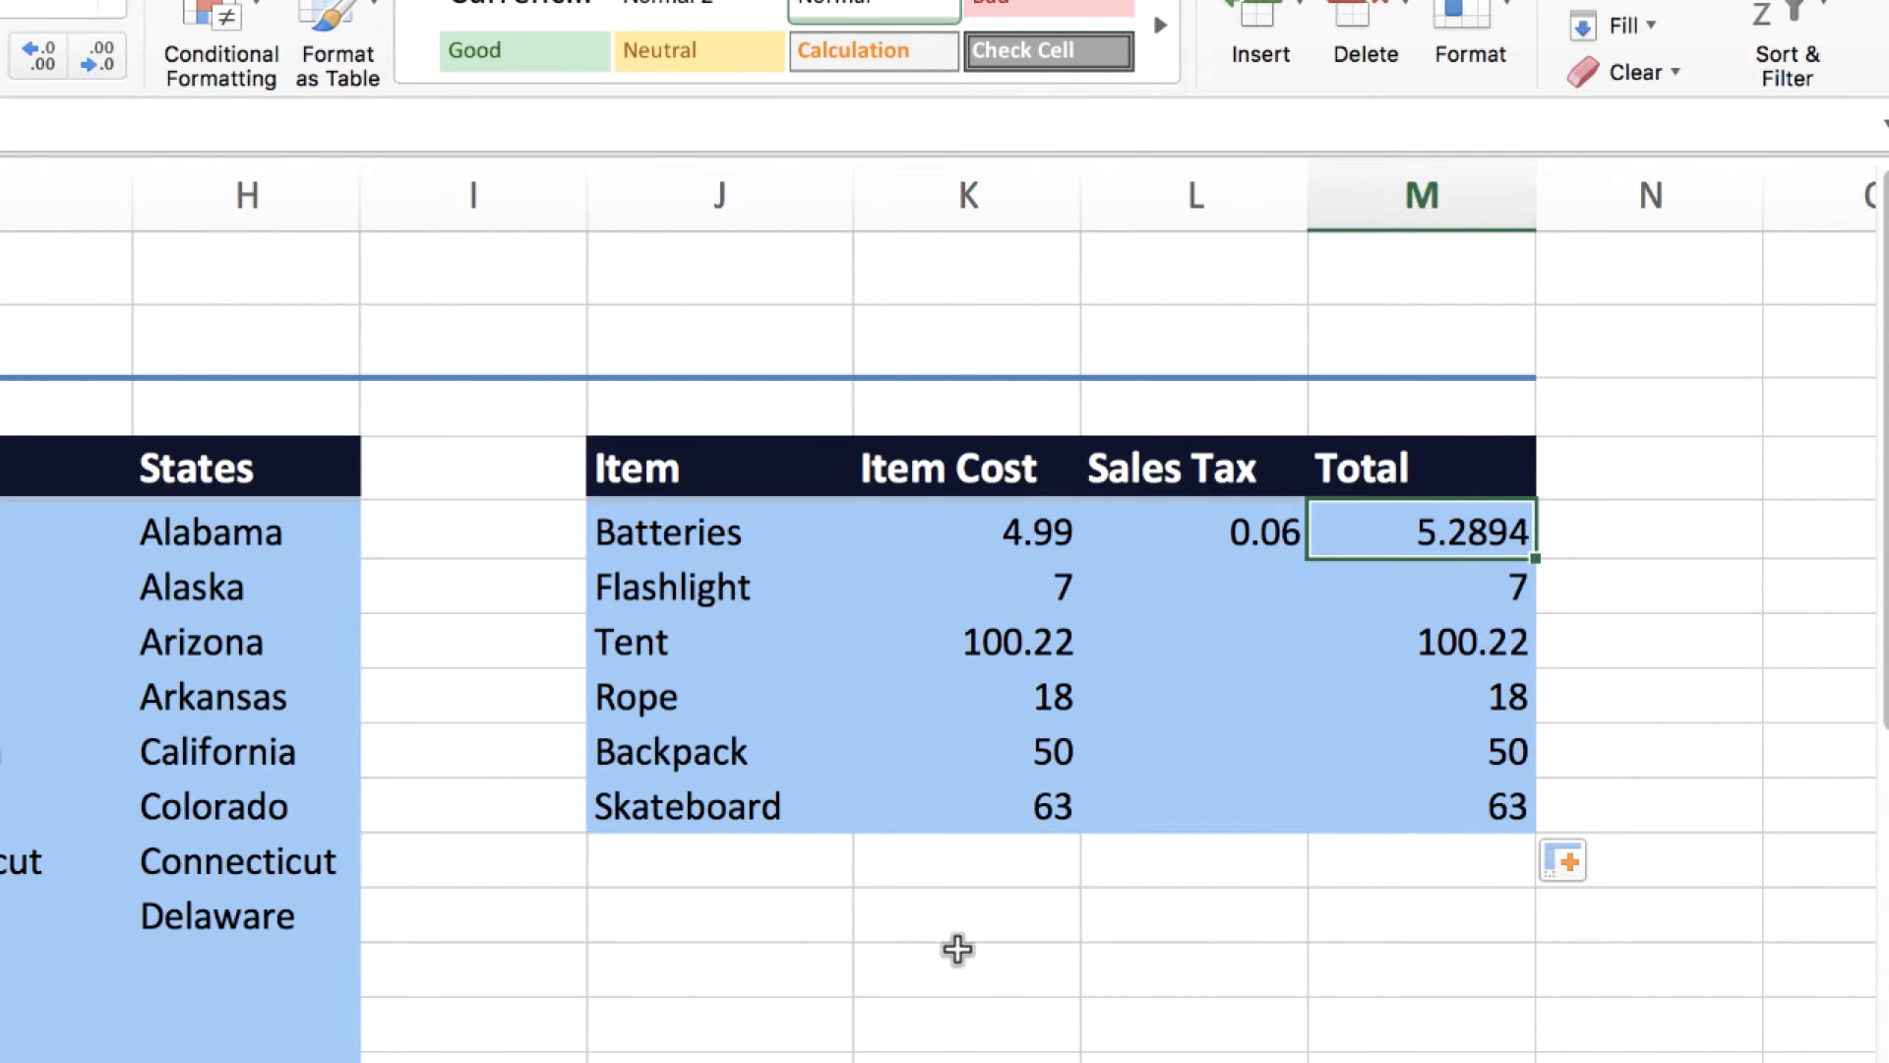
Enter 100 in J12 below the item table and the reference =J12 in K12
{"action": "left_click", "coordinate": [694, 931]}
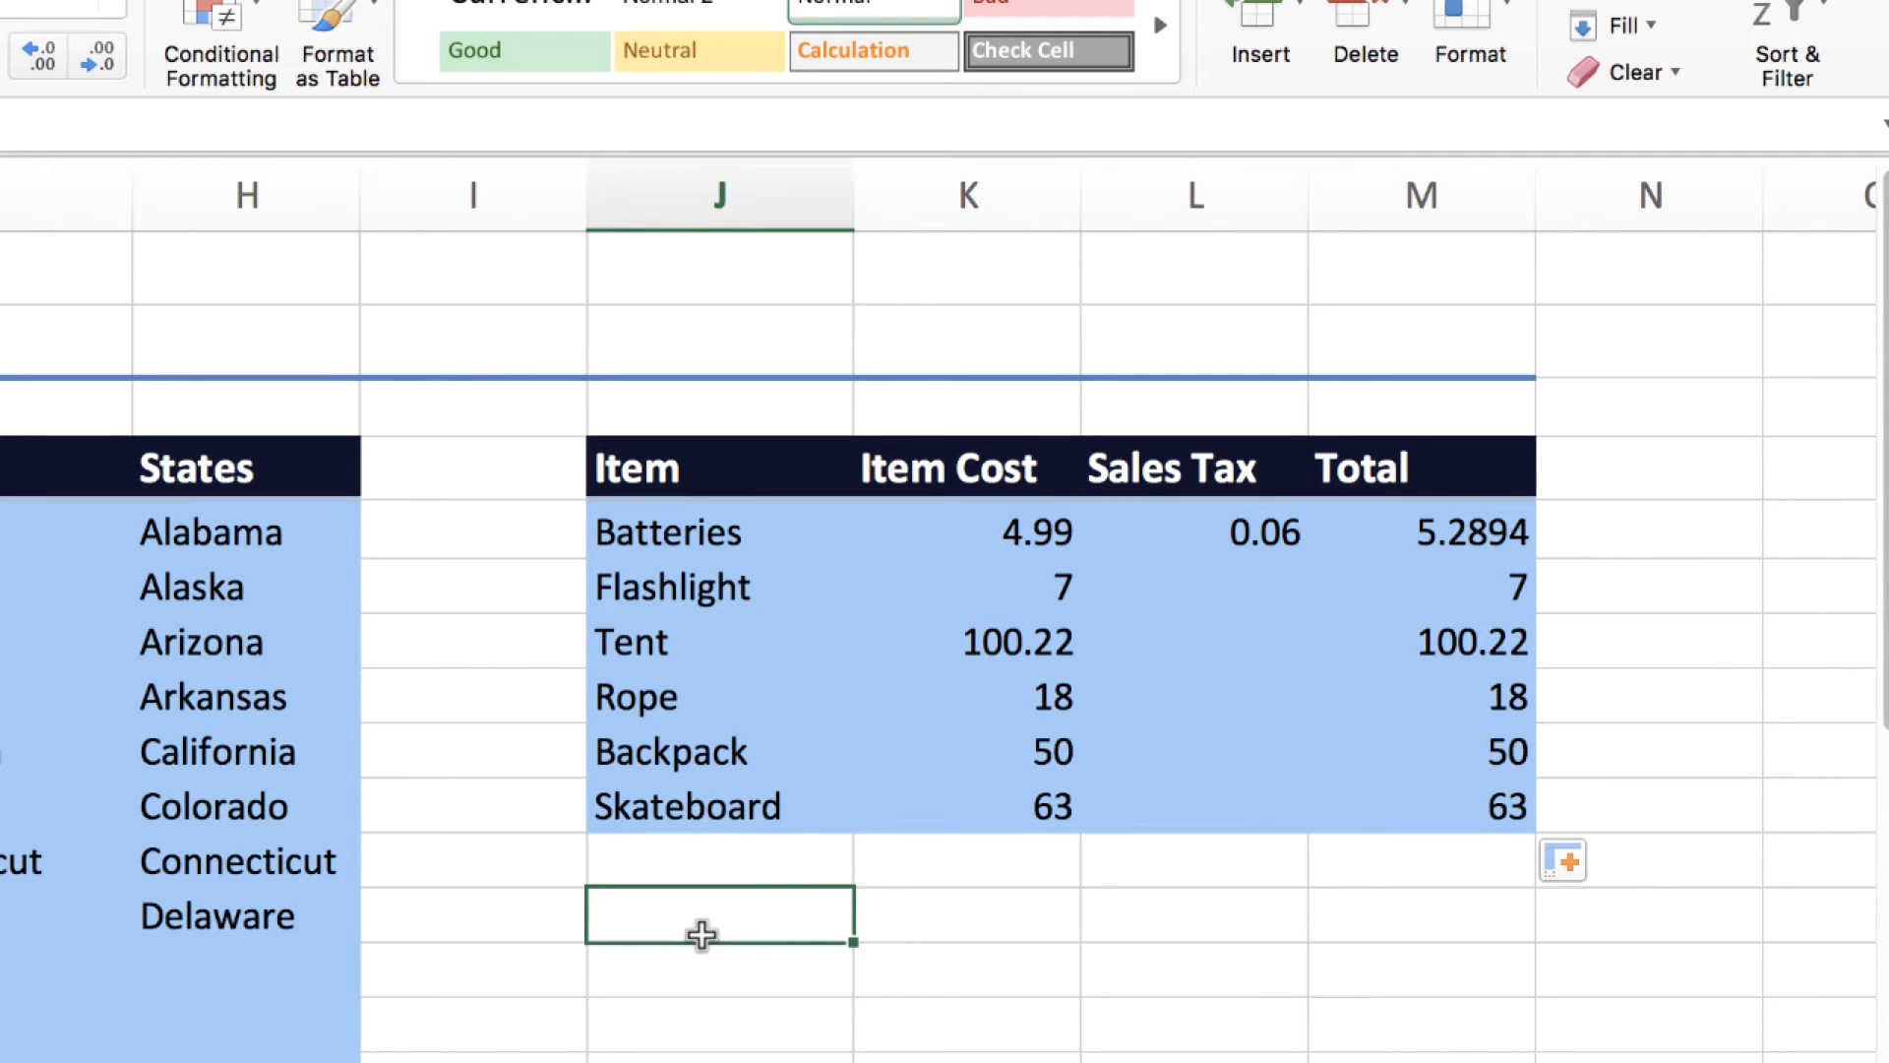
{"action": "type", "text": "100"}
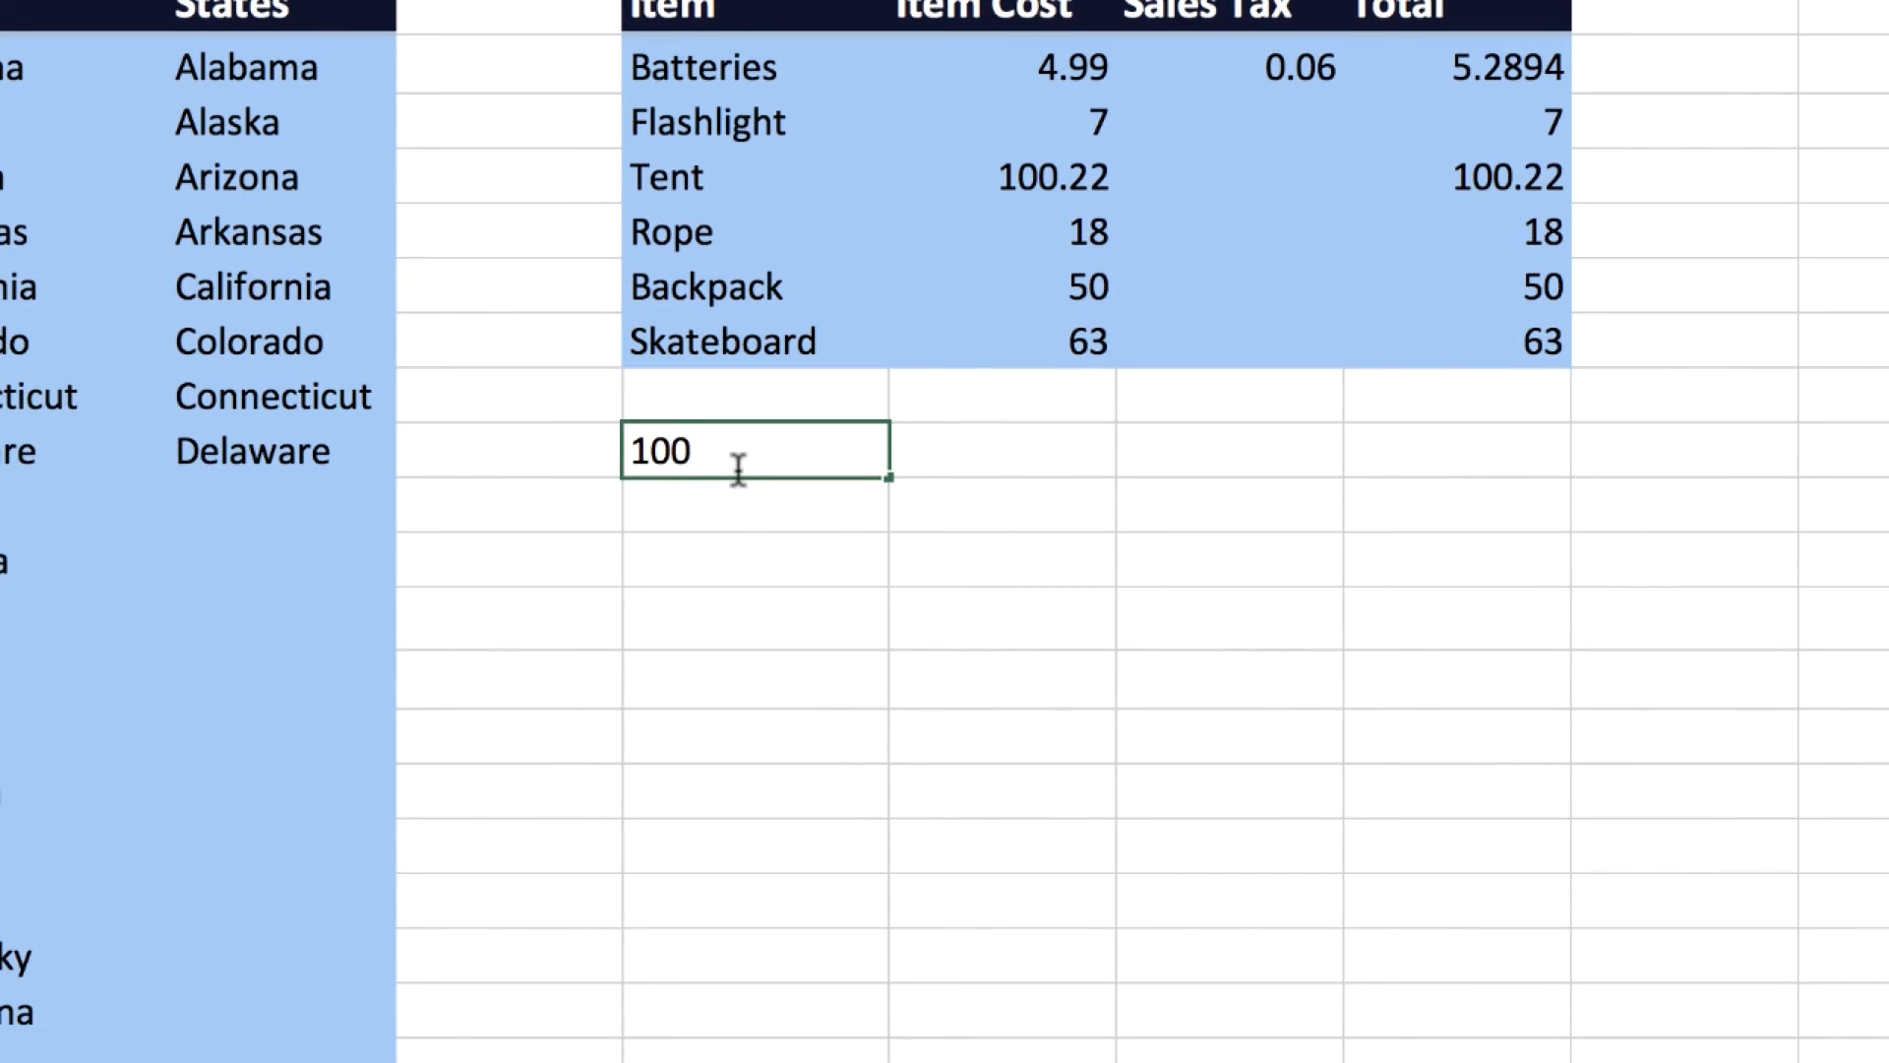
{"action": "key", "text": "Tab"}
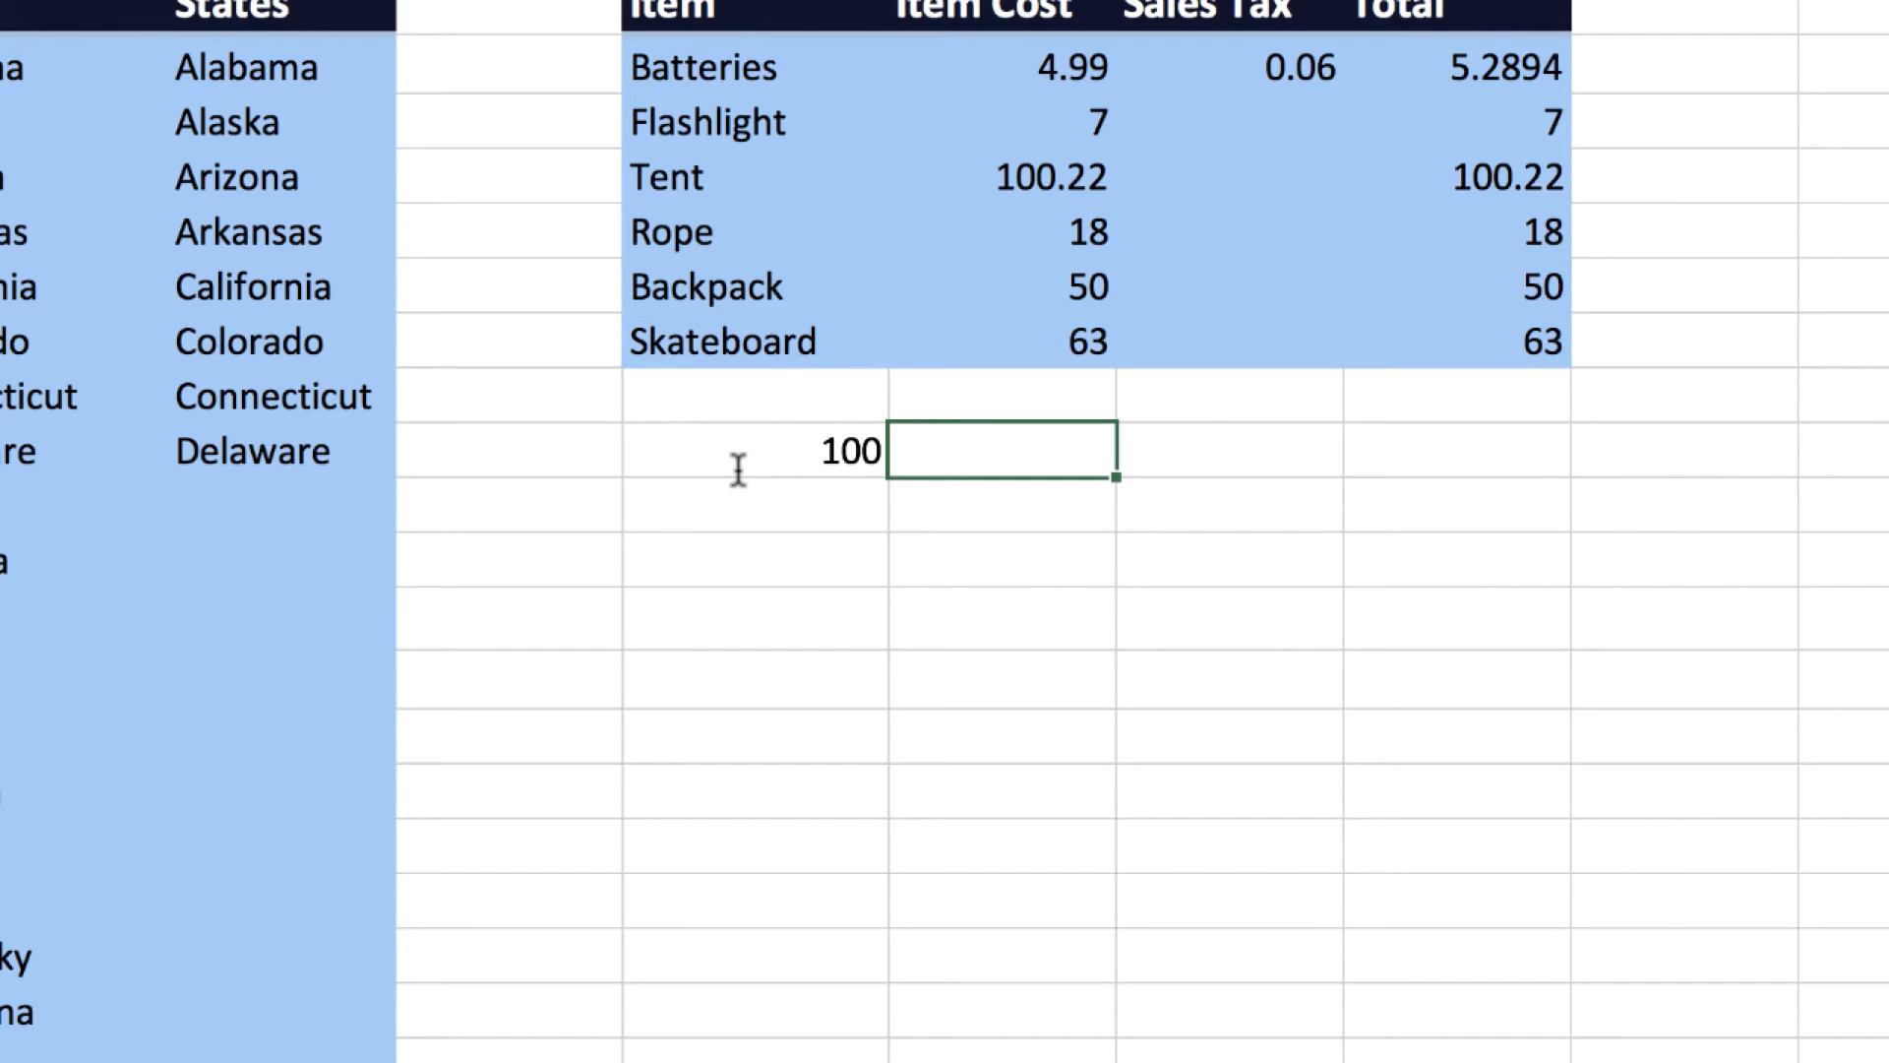
{"action": "type", "text": "="}
{"action": "left_click", "coordinate": [737, 469]}
{"action": "key", "text": "Return"}
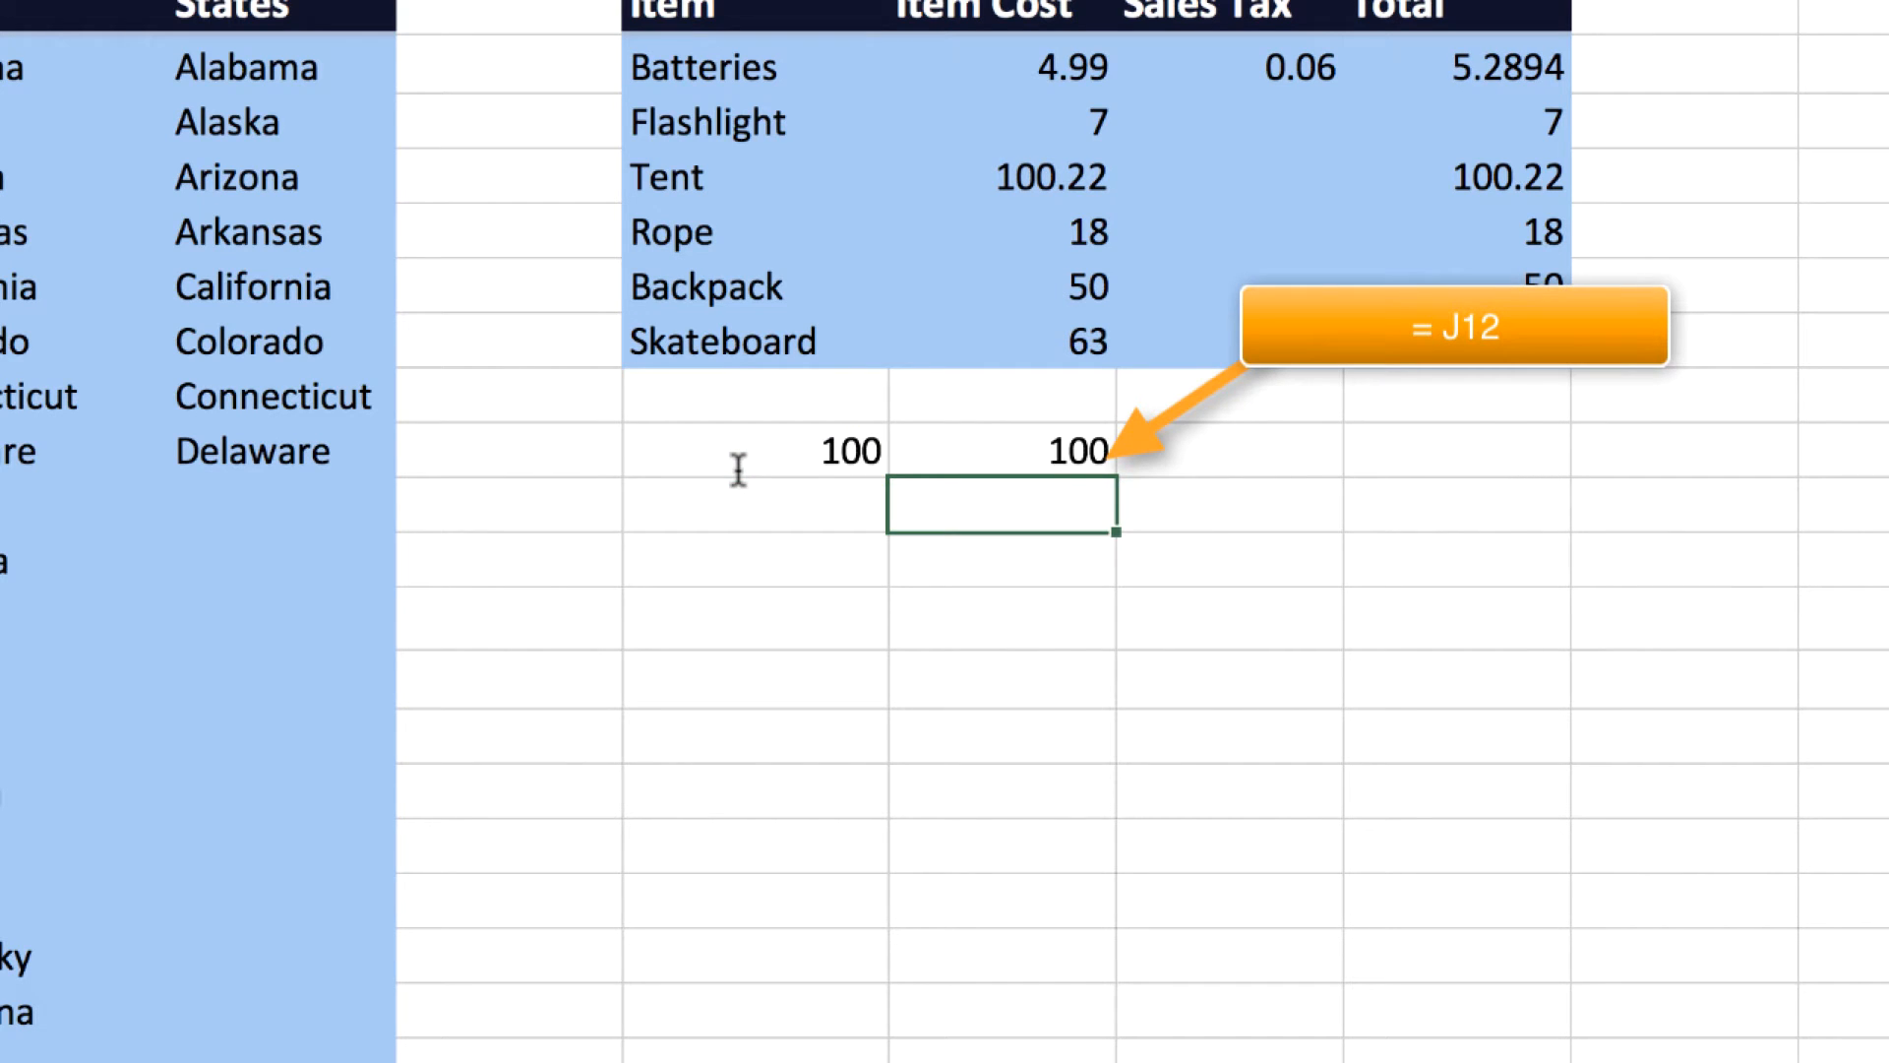
AutoFill the formula in K12 down to K21, and reselect K12
{"action": "key", "text": "Up"}
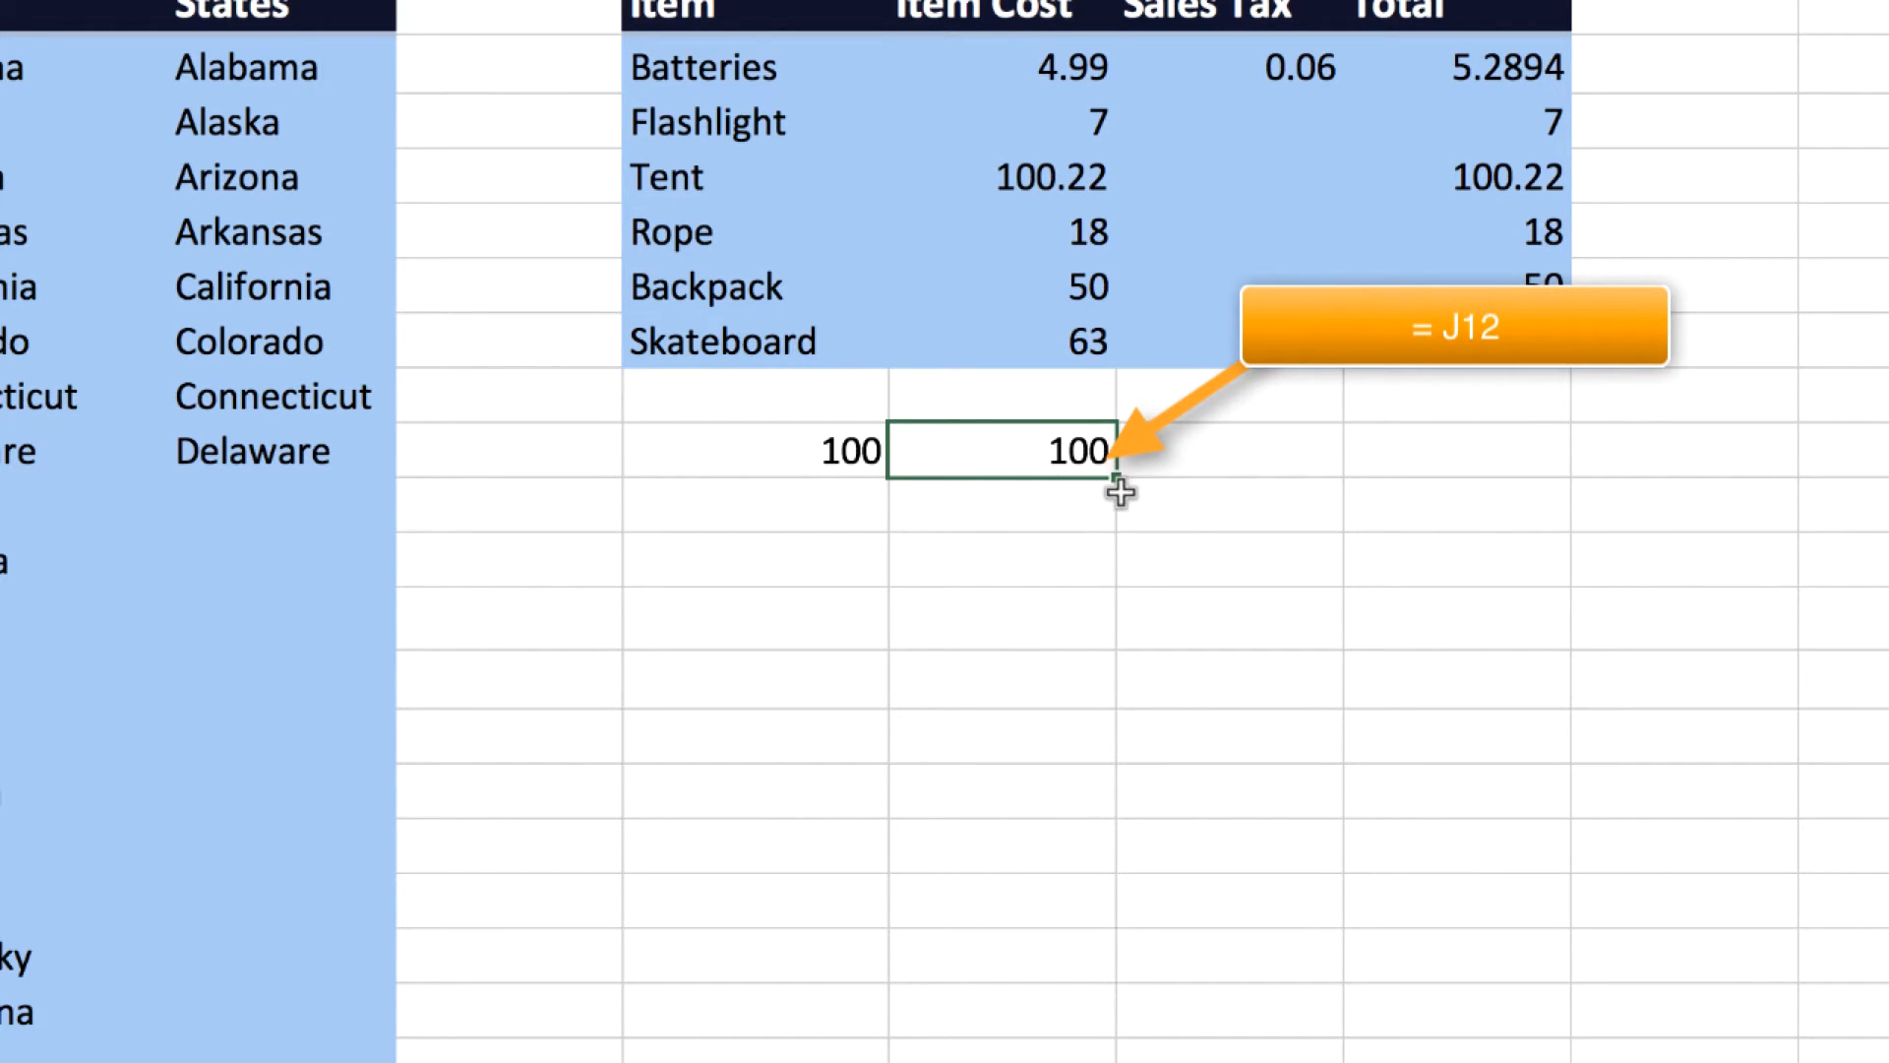
{"action": "left_click_drag", "start_coordinate": [1114, 479], "coordinate": [1114, 955]}
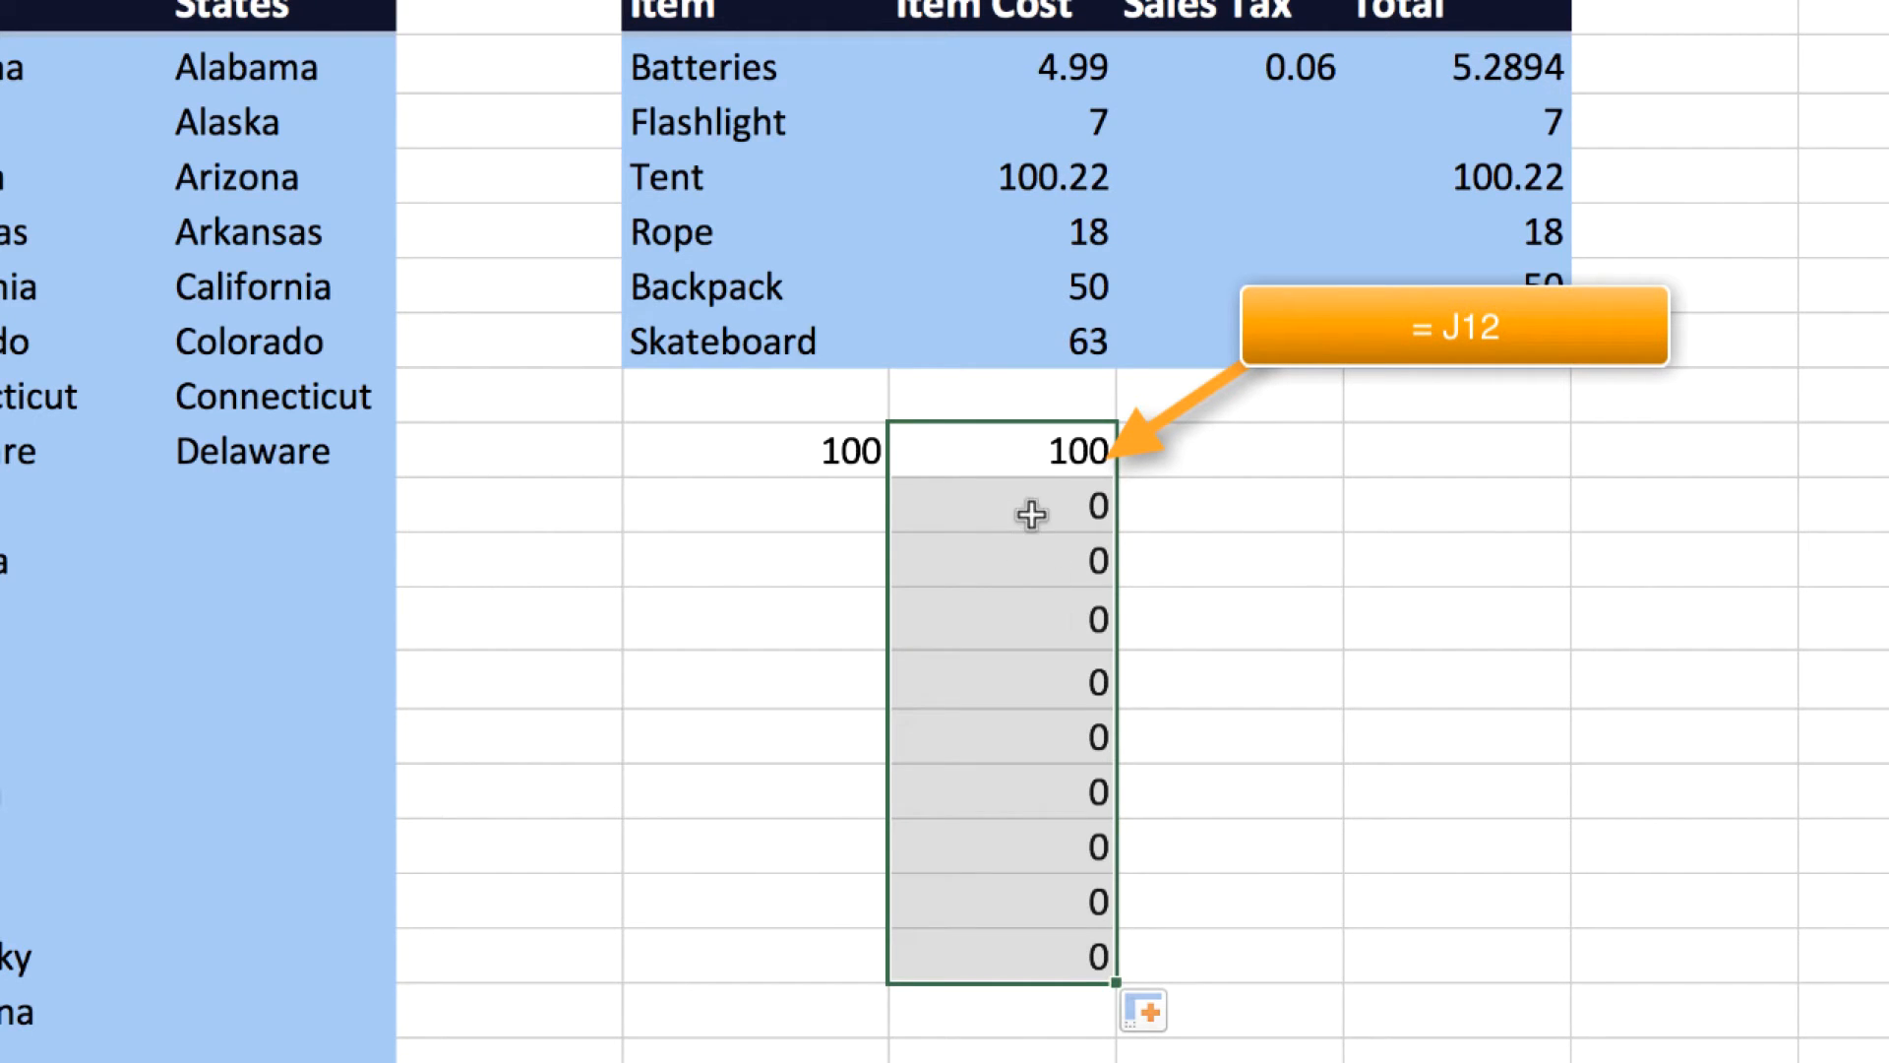
{"action": "left_click", "coordinate": [990, 463]}
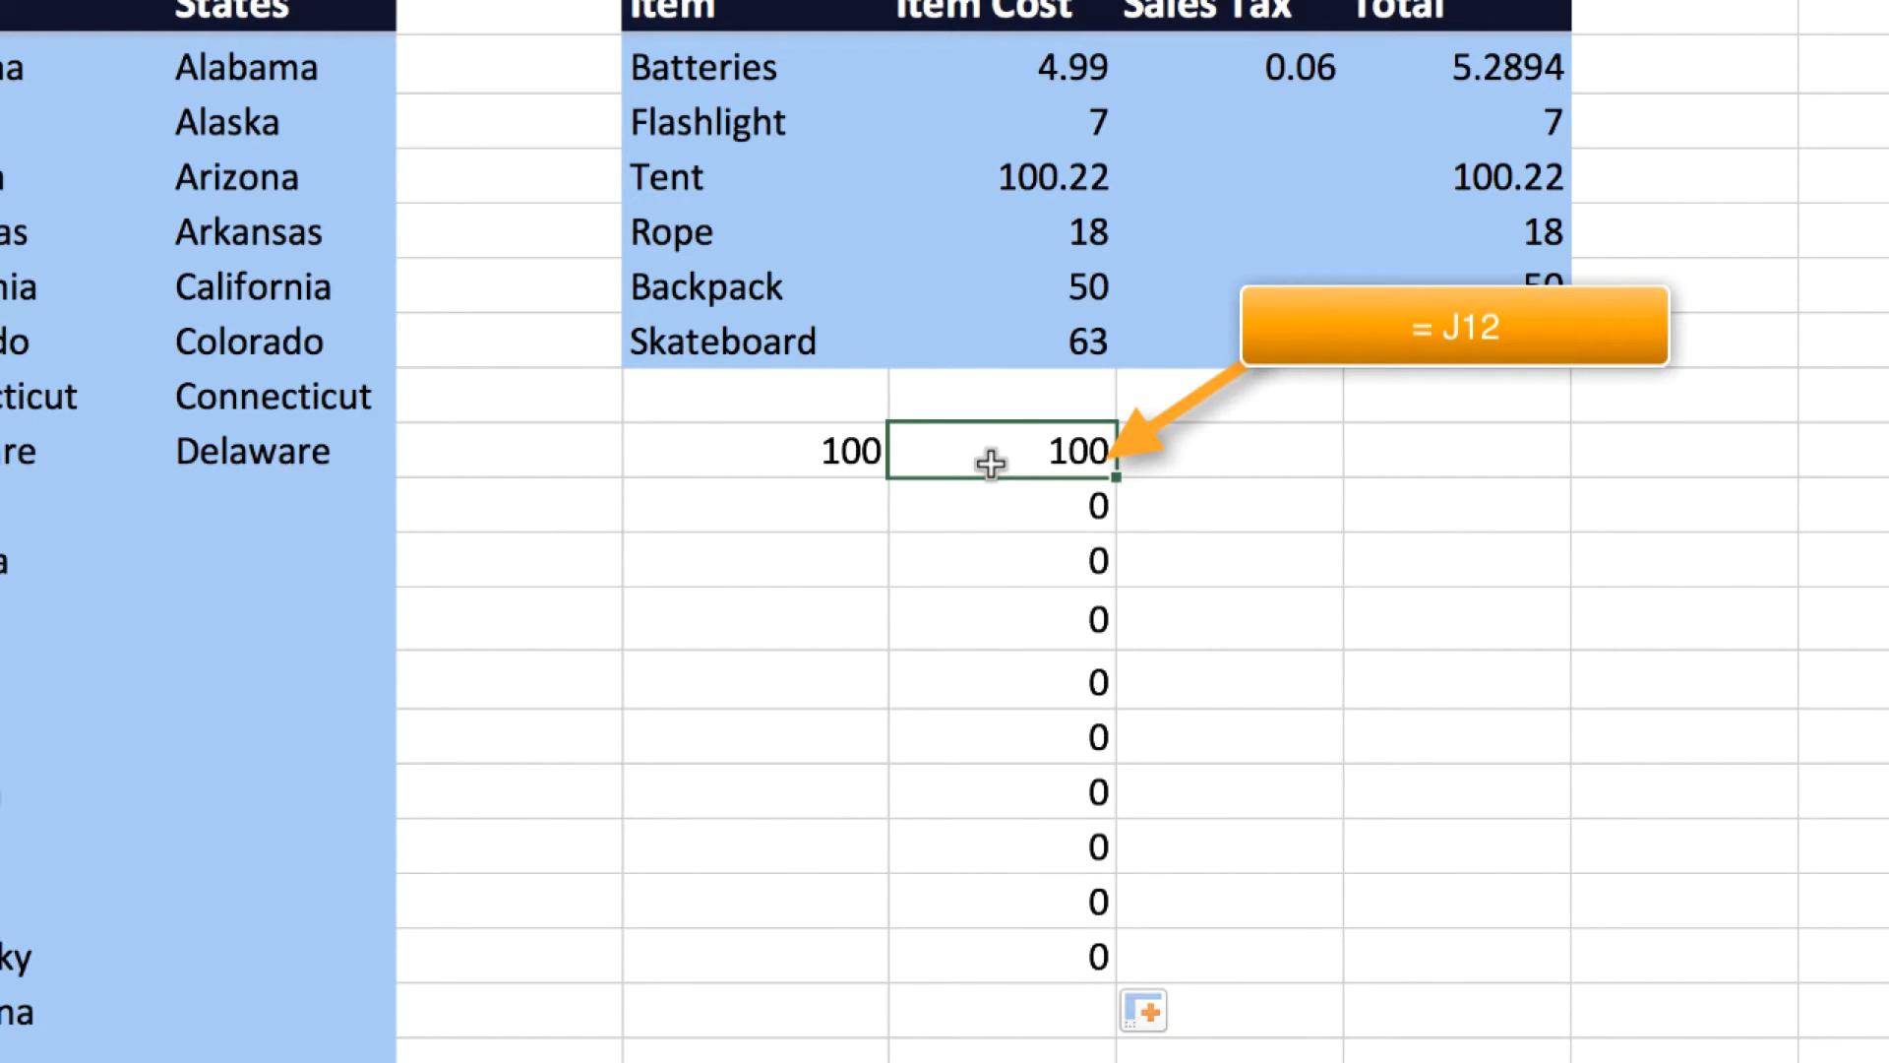
Check the filled references in K13 and K14, and change the formula in K12 to the absolute reference =$J$12
{"action": "key", "text": "Down"}
{"action": "key", "text": "Down"}
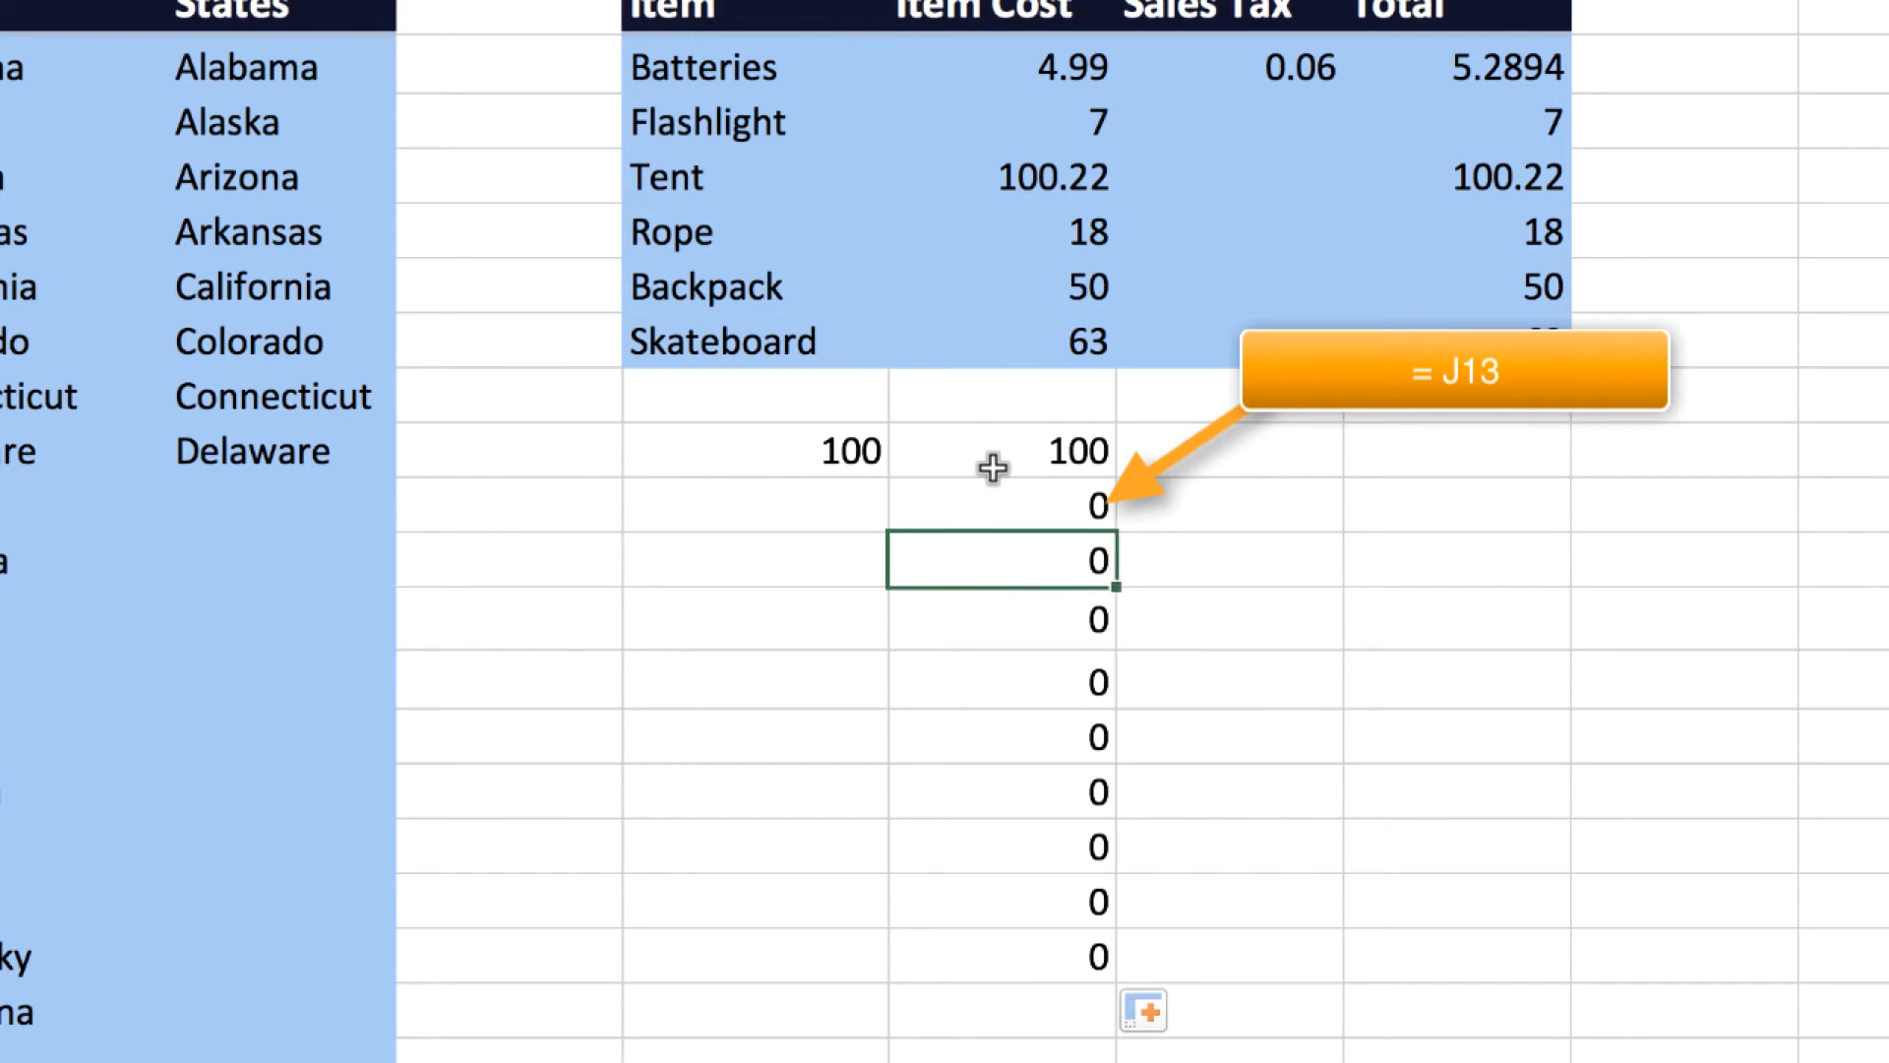
{"action": "key", "text": "Up"}
{"action": "key", "text": "Up"}
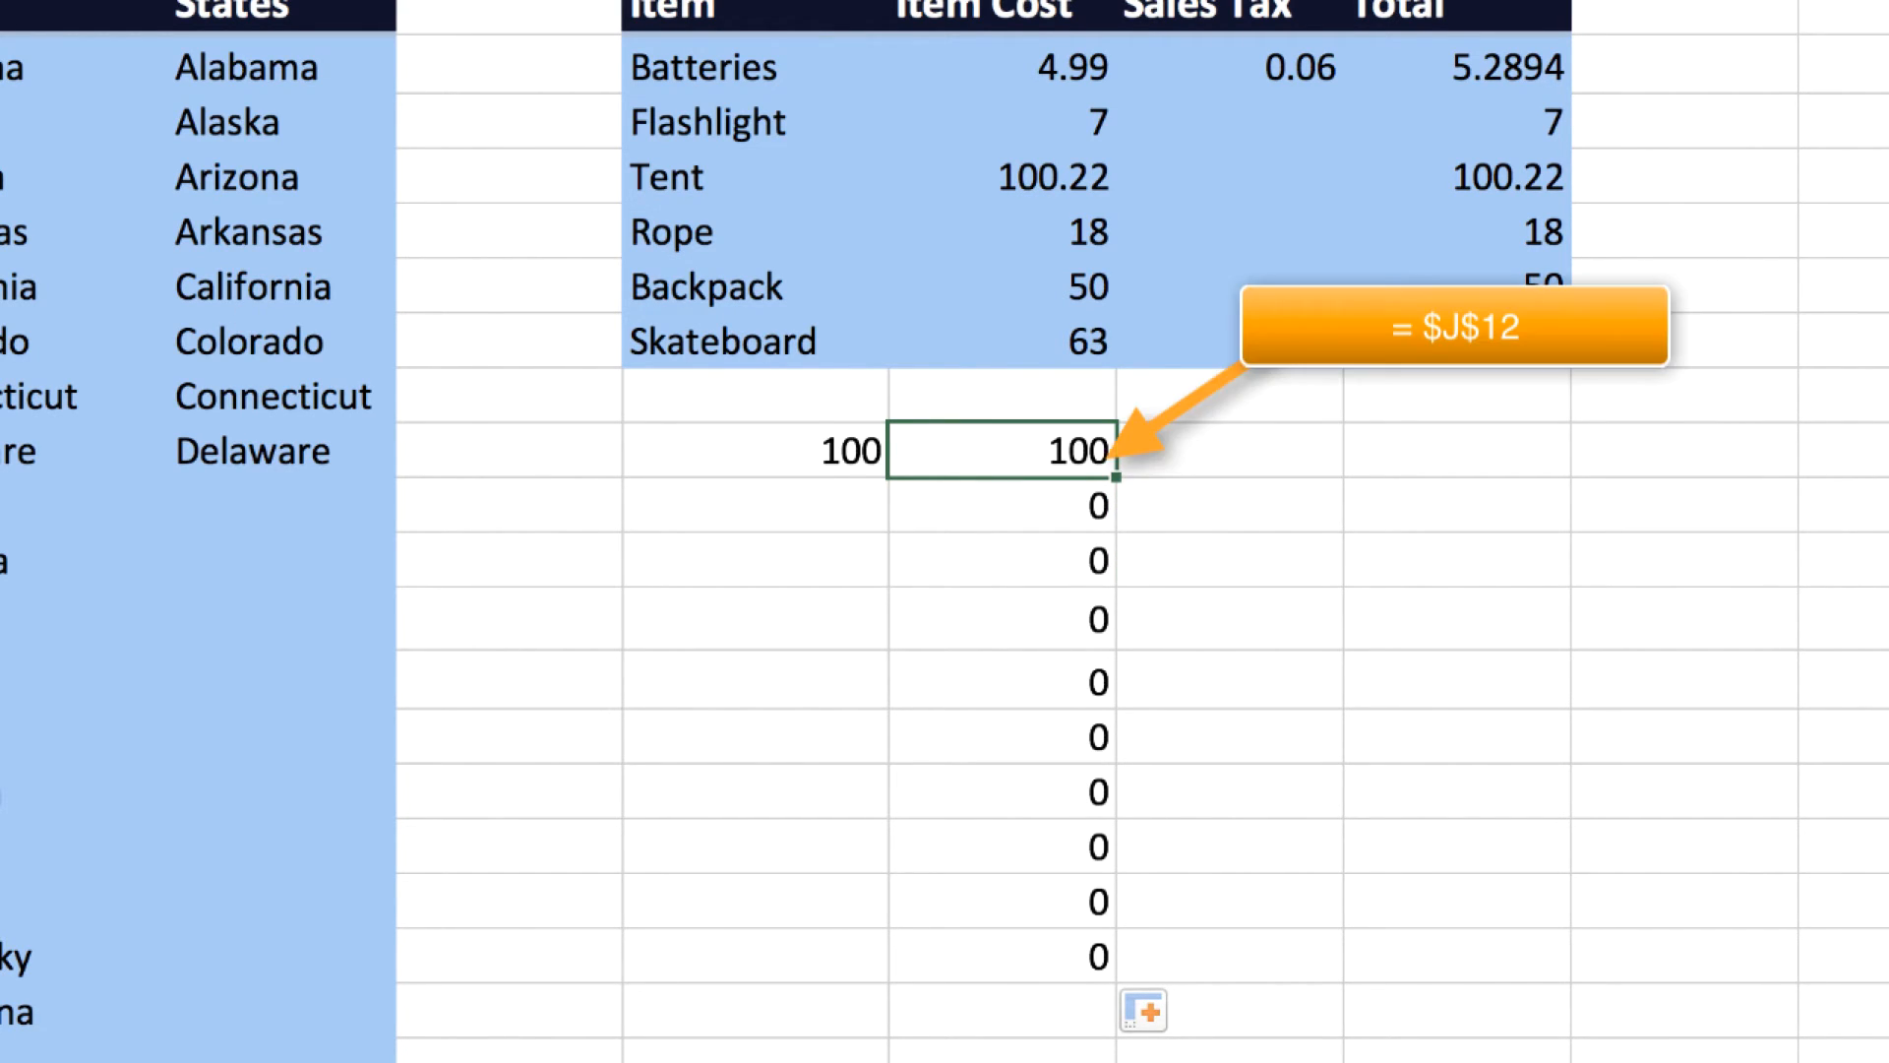
{"action": "key", "text": "F2"}
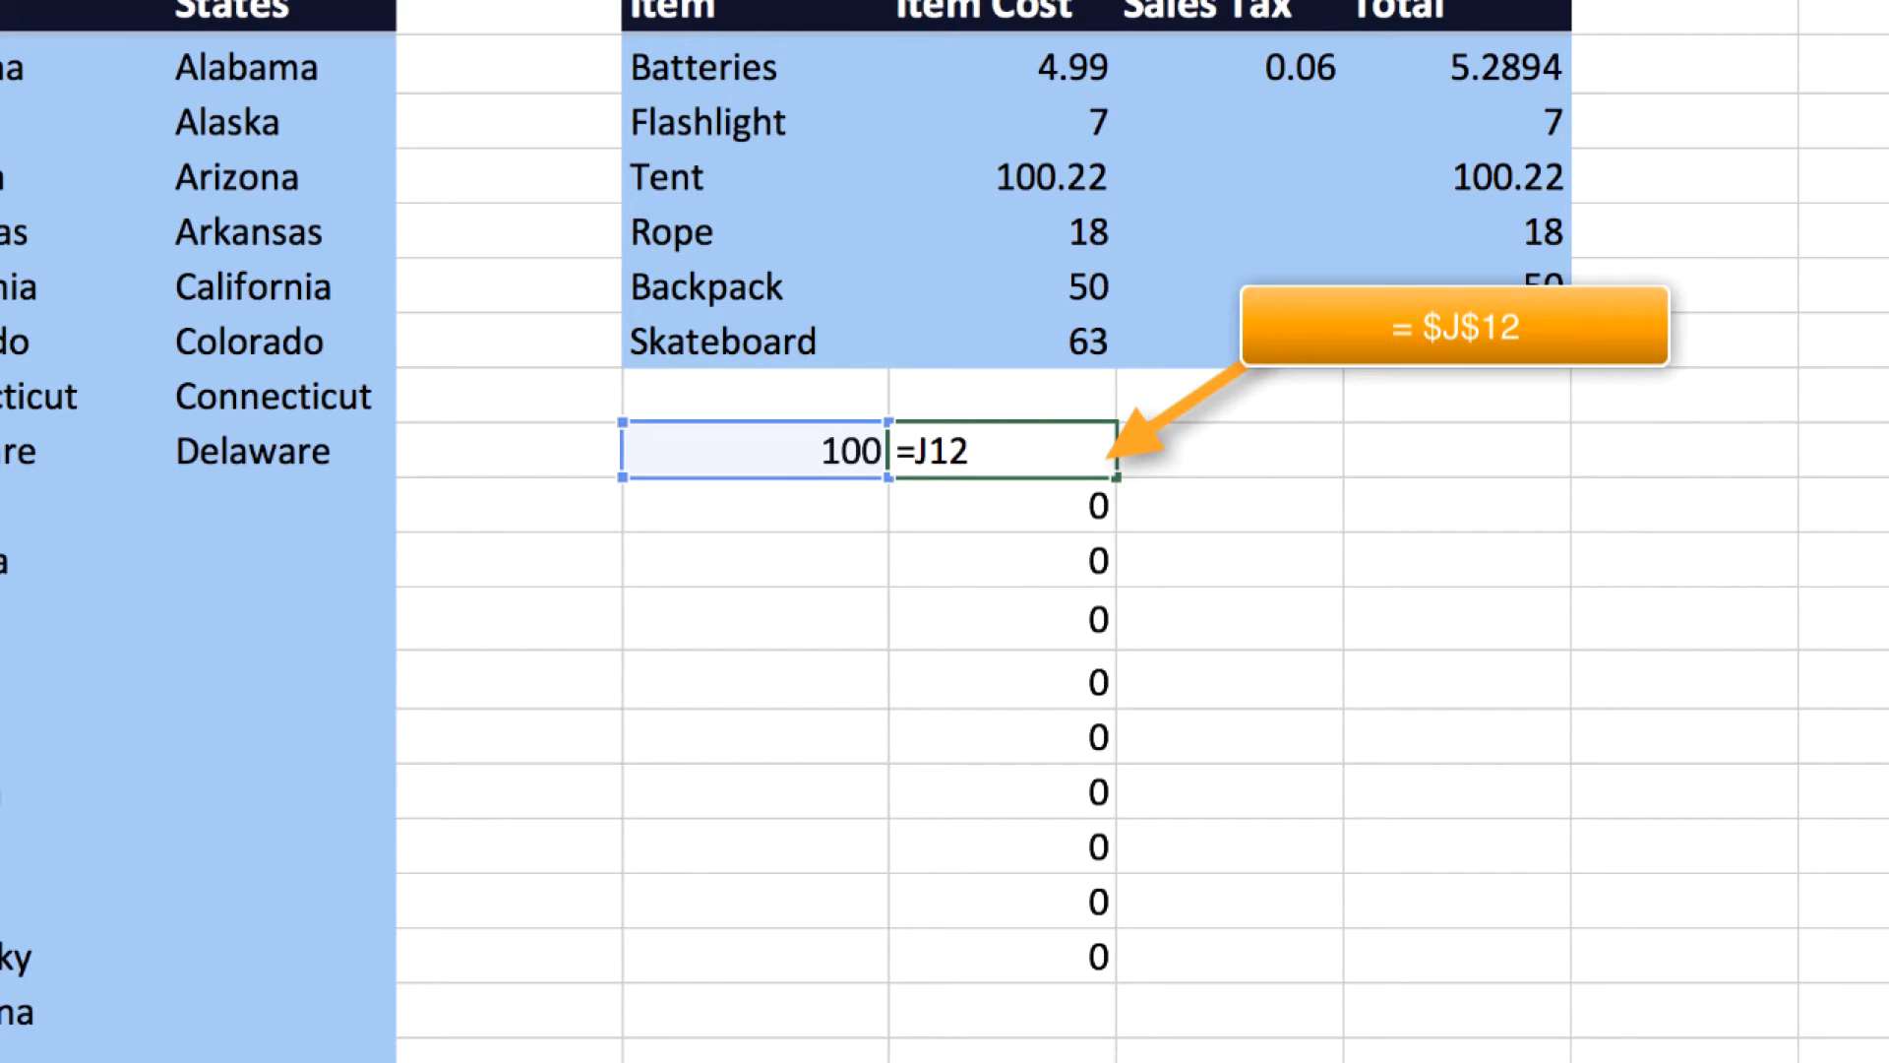
{"action": "type", "text": "$J$"}
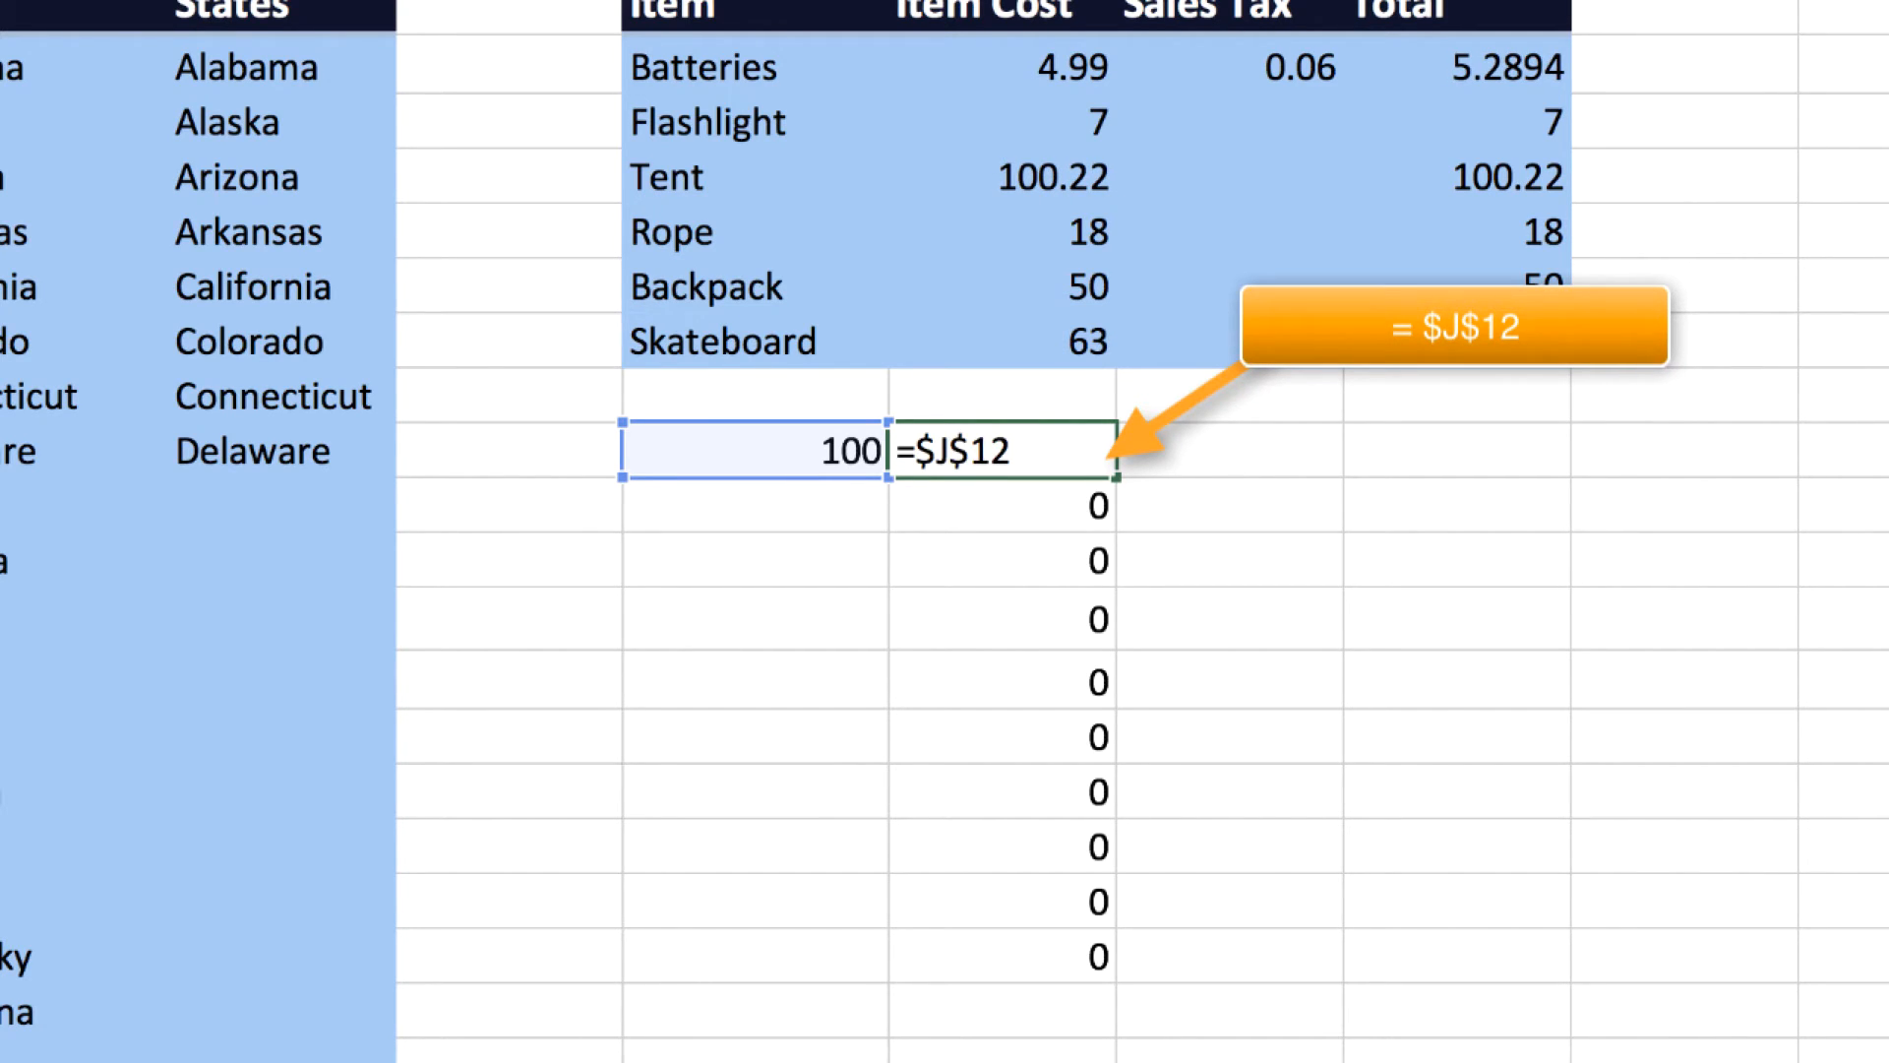
{"action": "key", "text": "Return"}
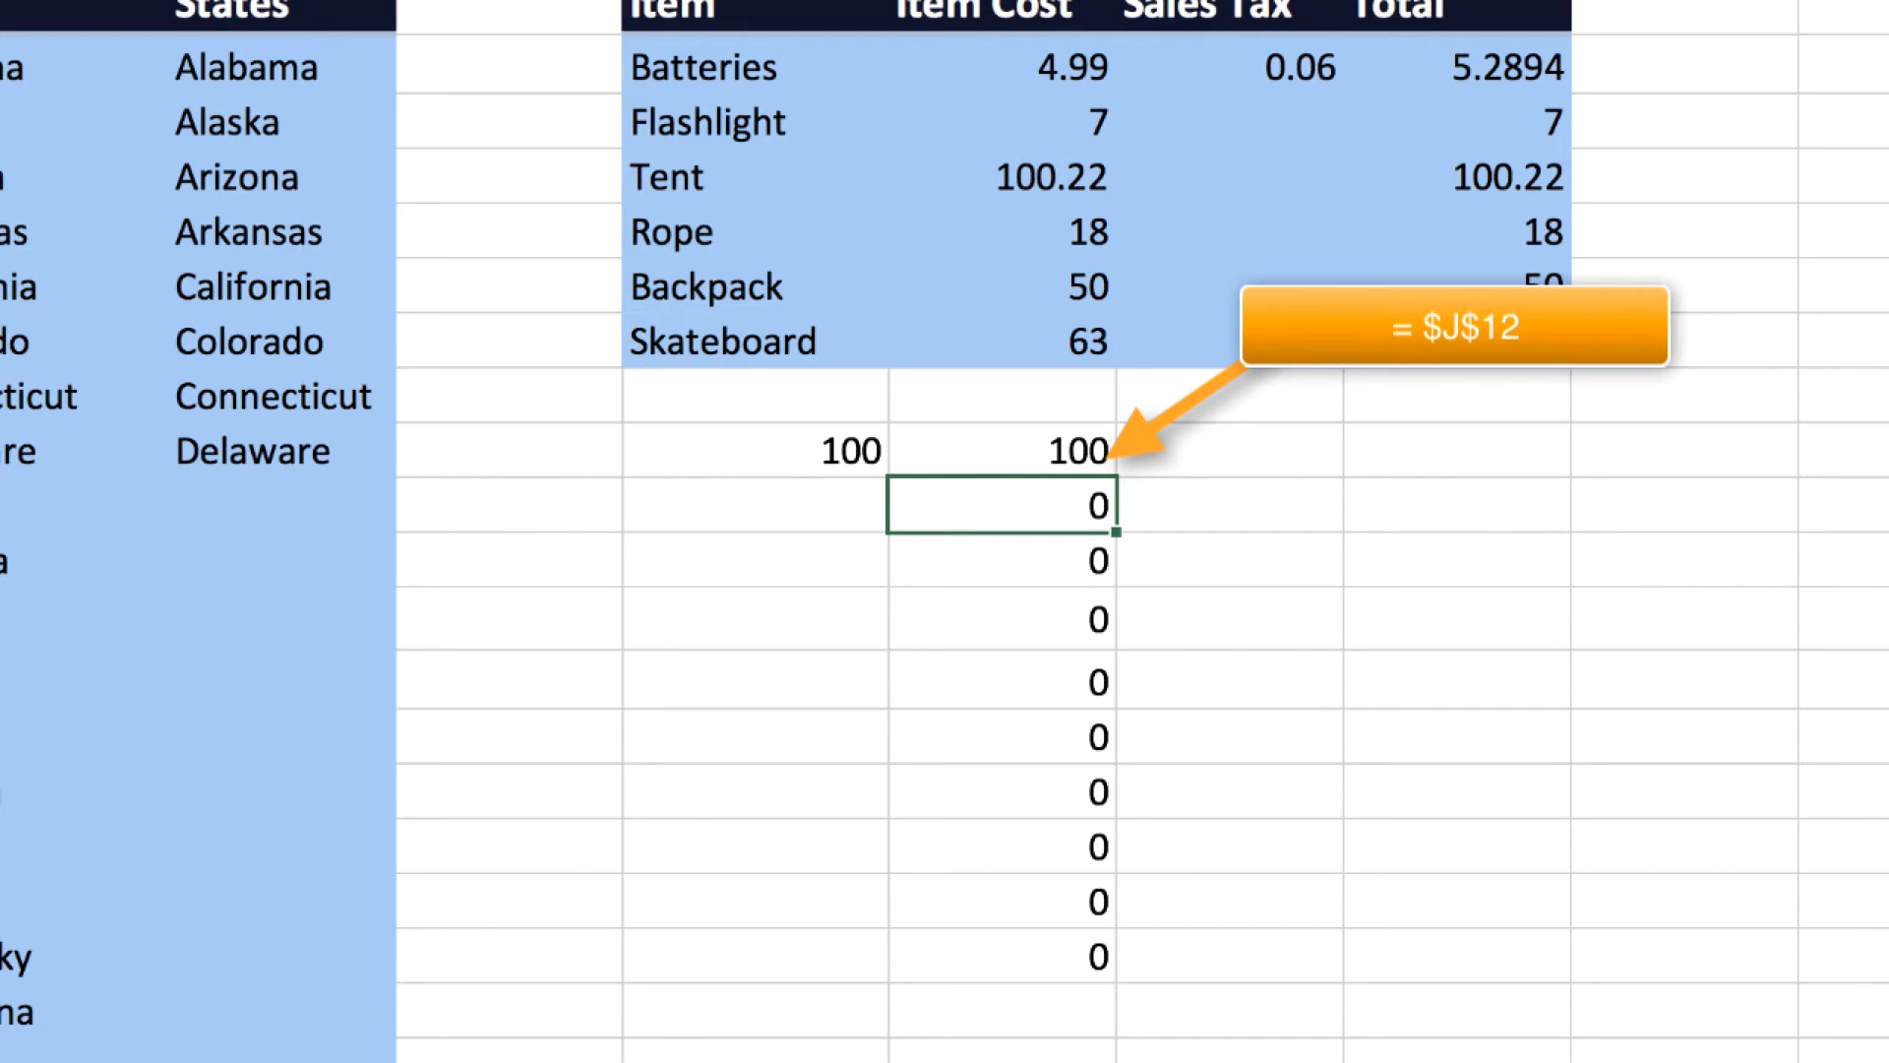
AutoFill the absolute reference in K12 down column K past row 22, and compare source cell J12 with K12
{"action": "left_click", "coordinate": [751, 452]}
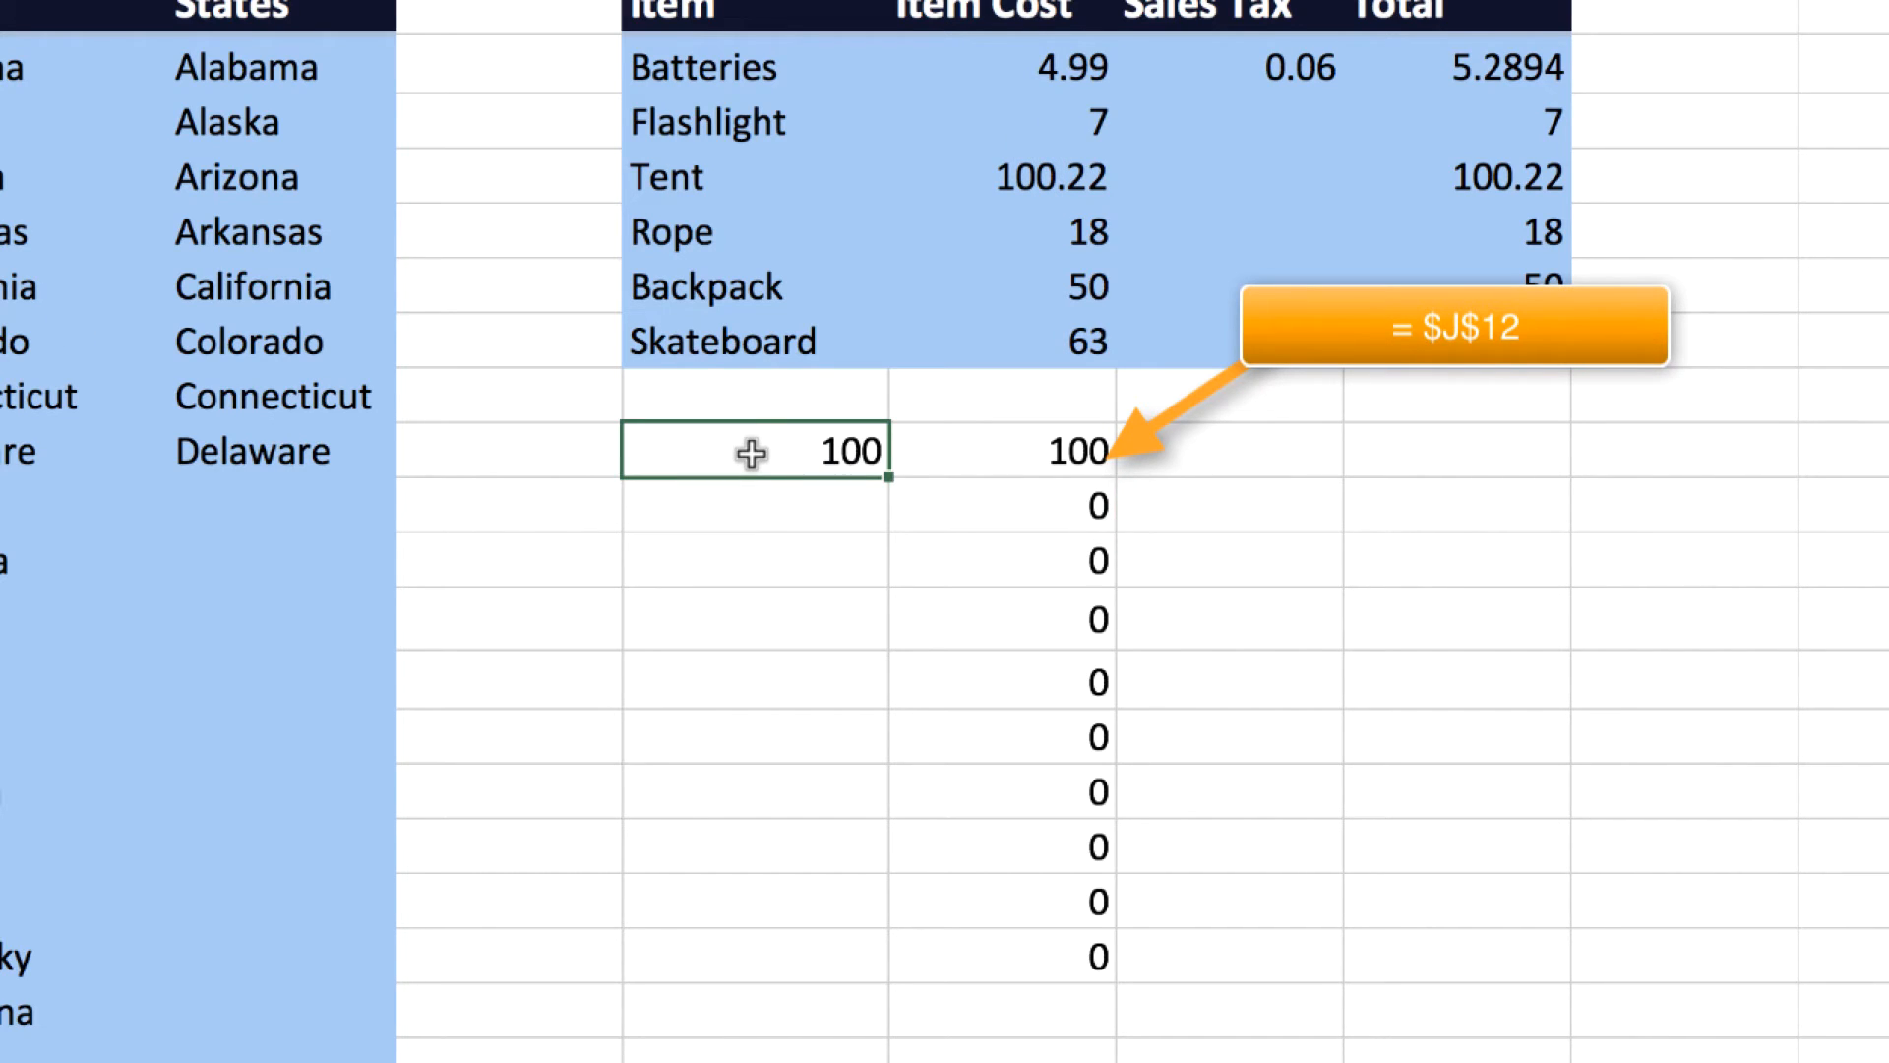
{"action": "left_click", "coordinate": [960, 451]}
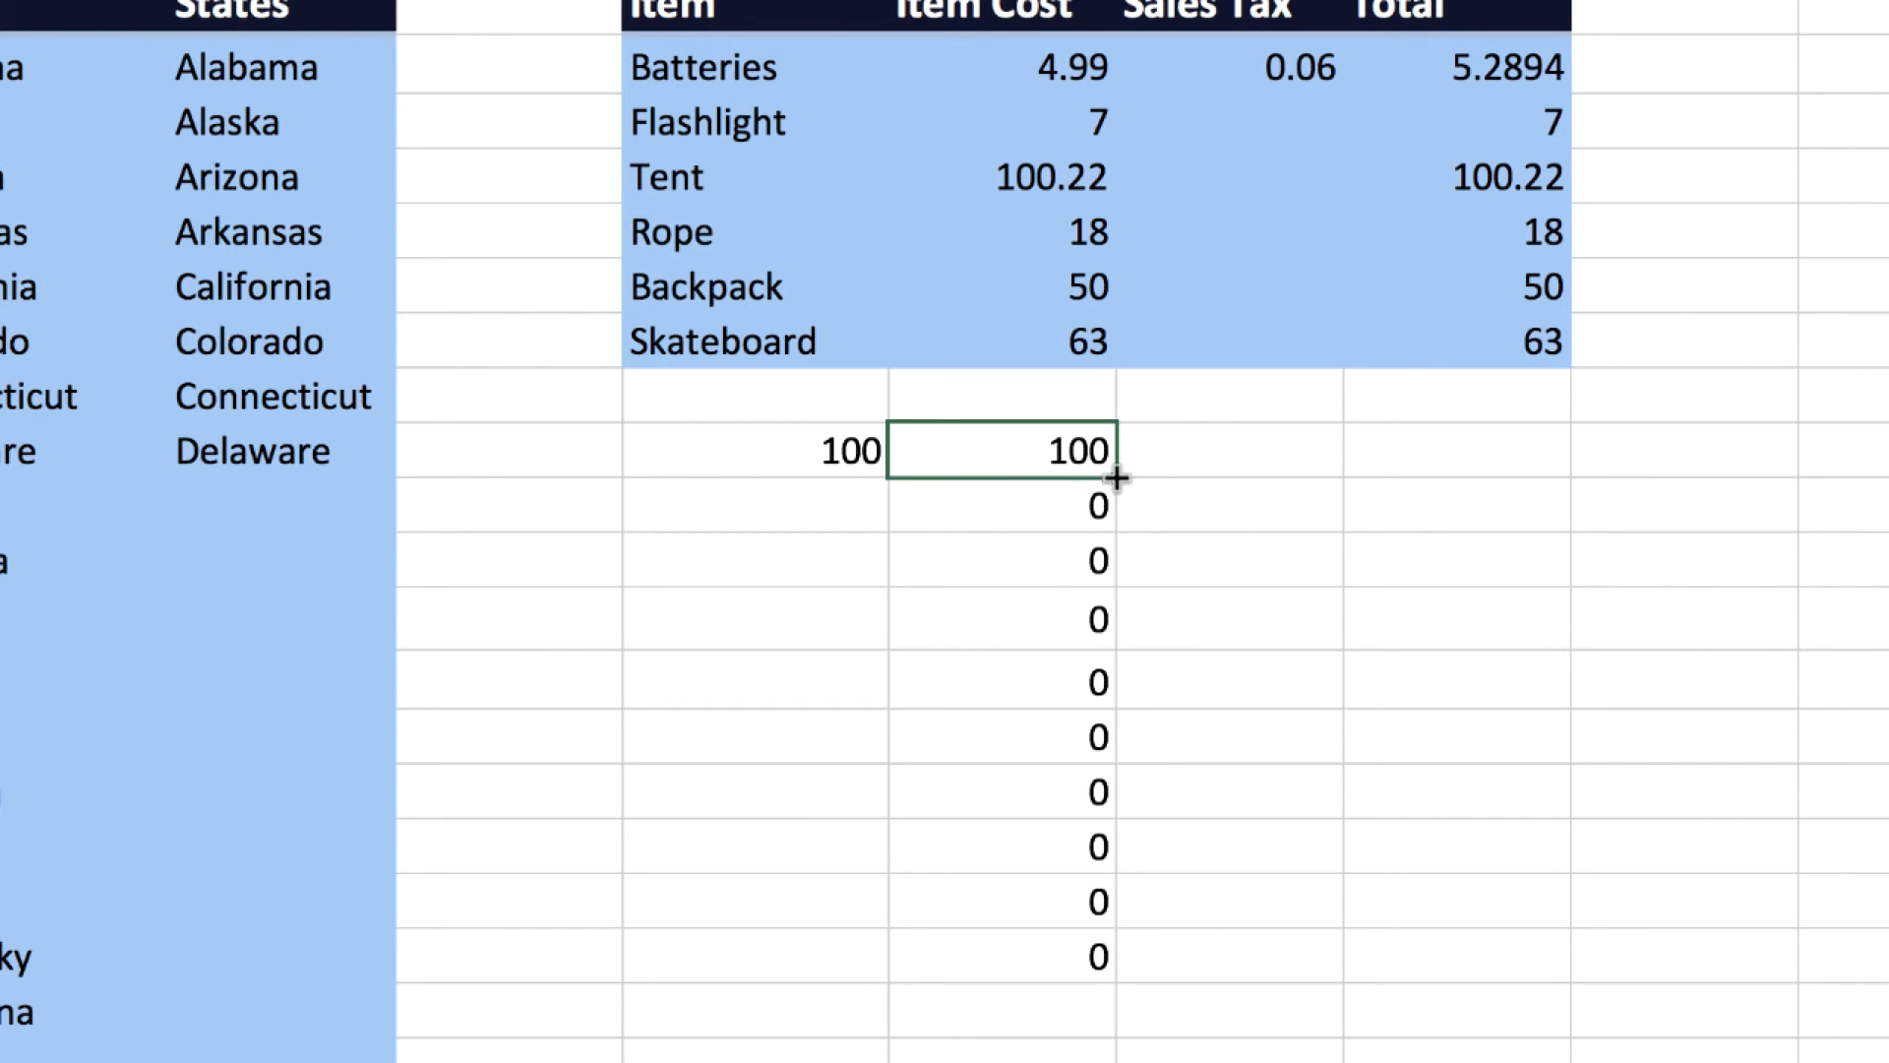
{"action": "left_click_drag", "start_coordinate": [1120, 477], "coordinate": [1102, 1058]}
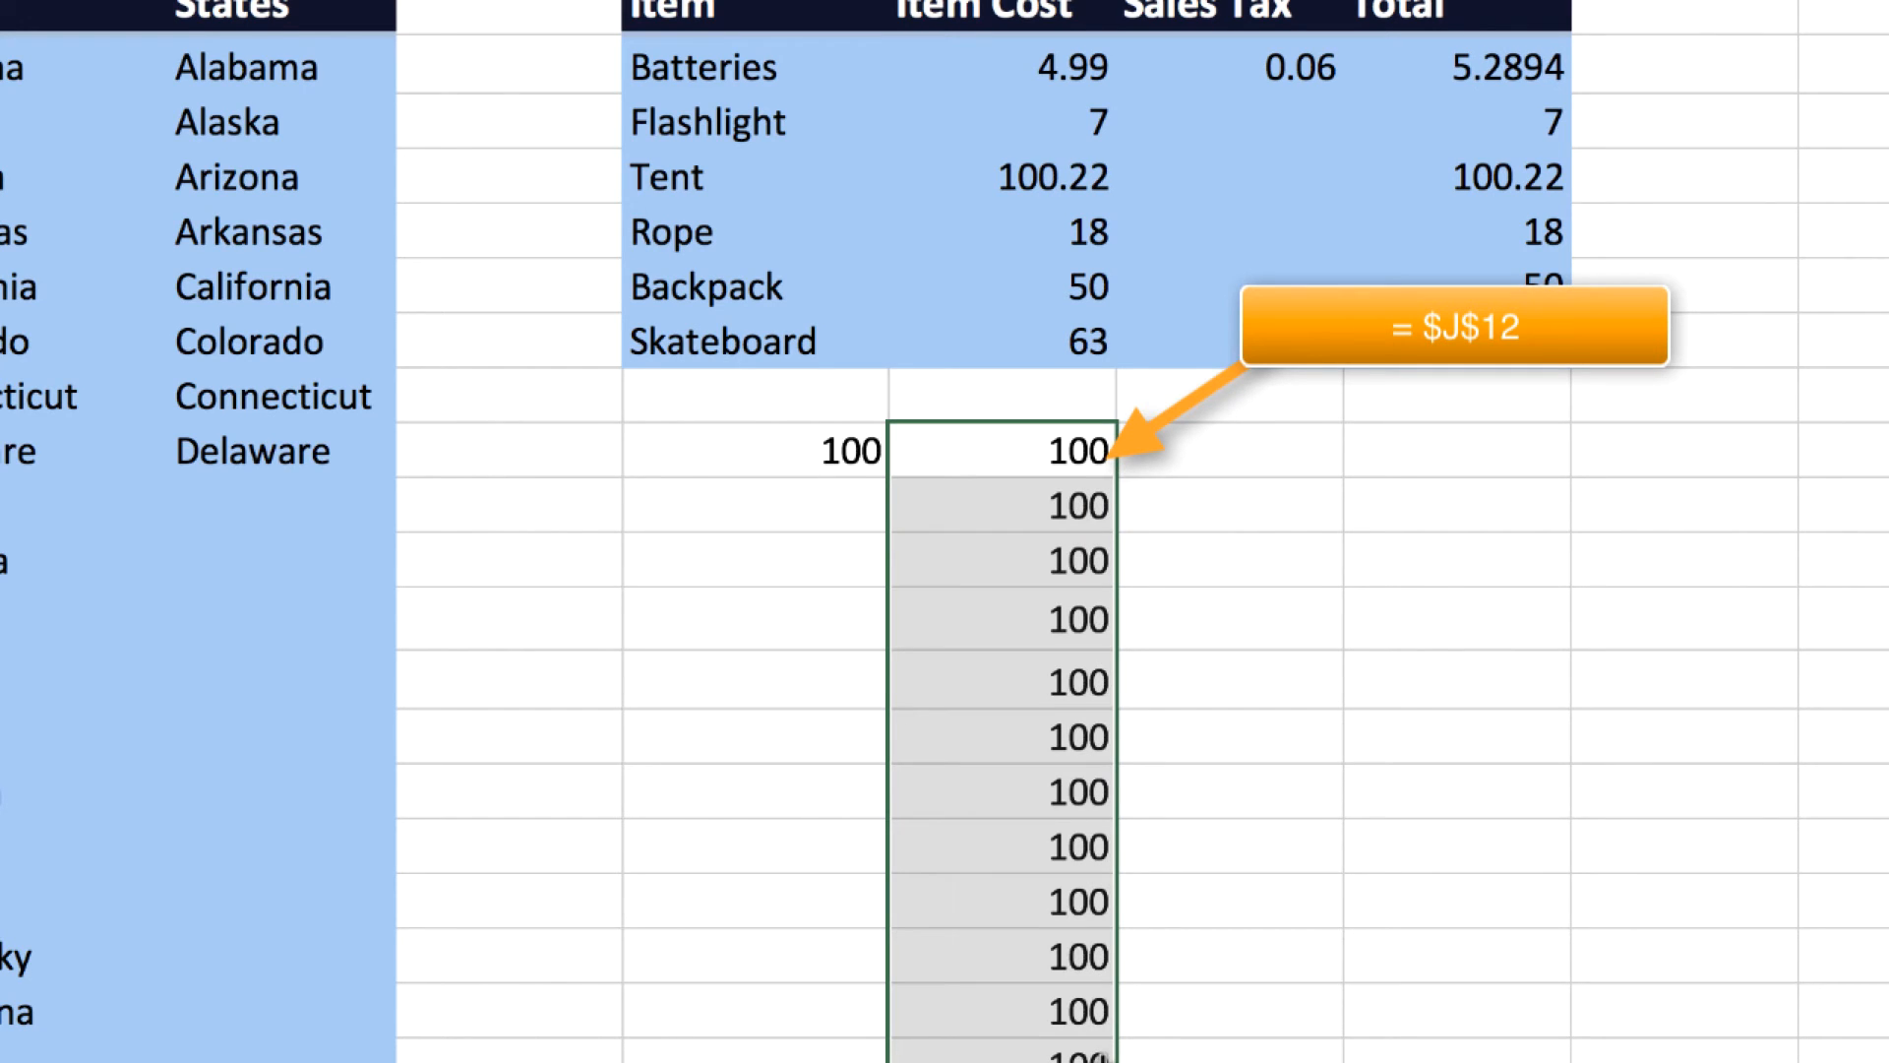
{"action": "left_click", "coordinate": [787, 450]}
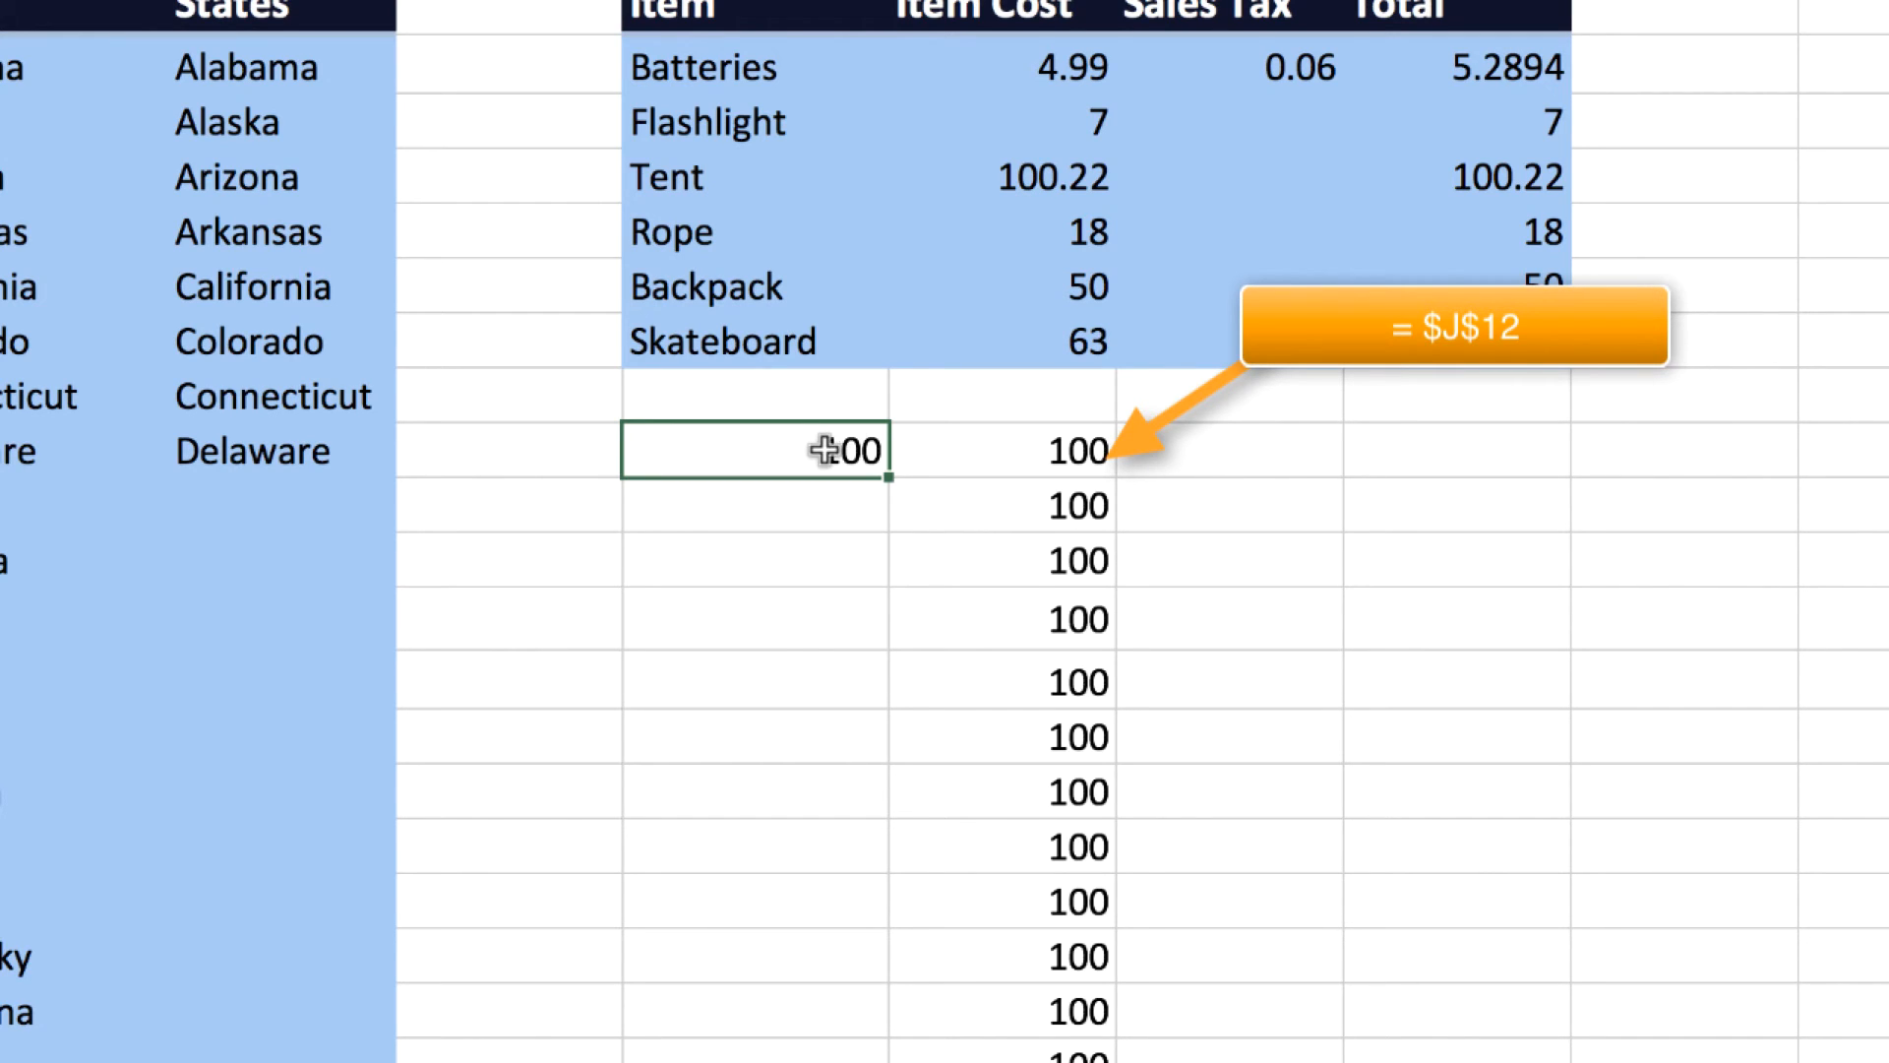
{"action": "left_click", "coordinate": [950, 448]}
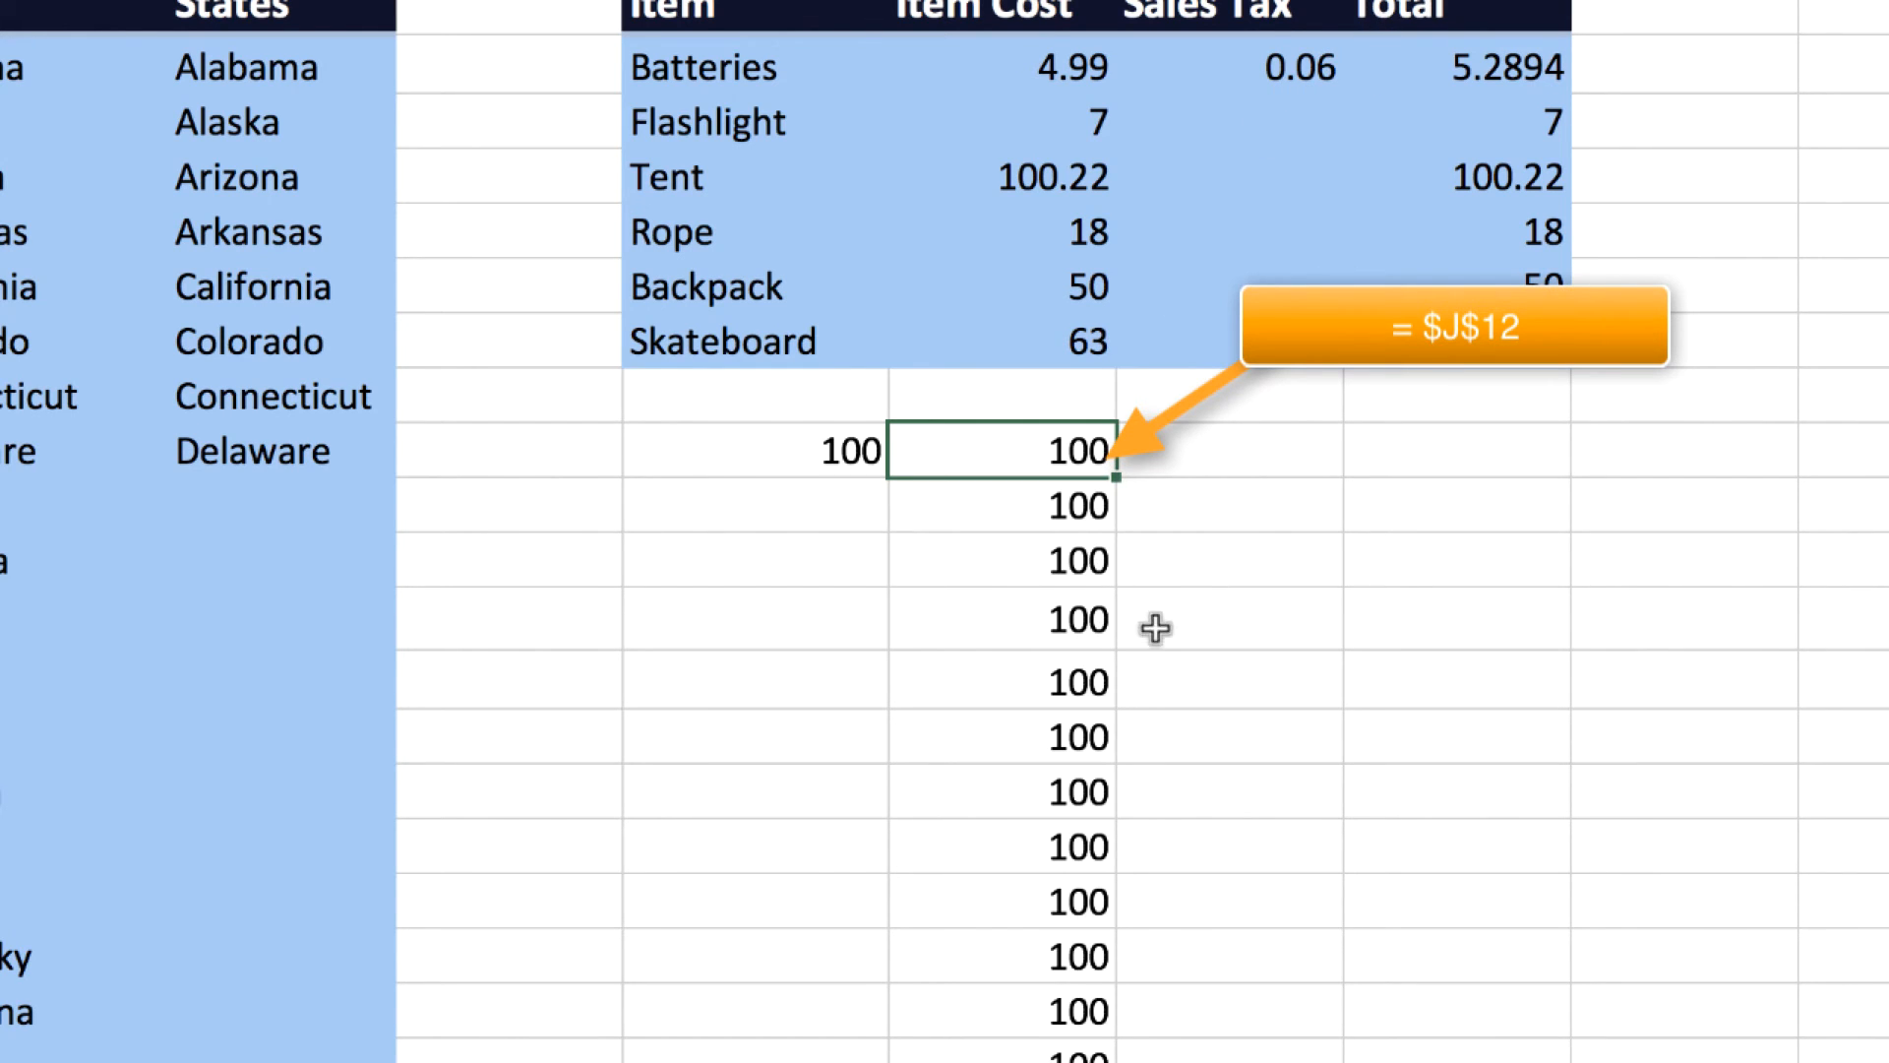
Make the Sales Tax reference absolute in the Batteries total M5, so the formula reads =K5+($L$5*K5)
{"action": "left_click", "coordinate": [1469, 69]}
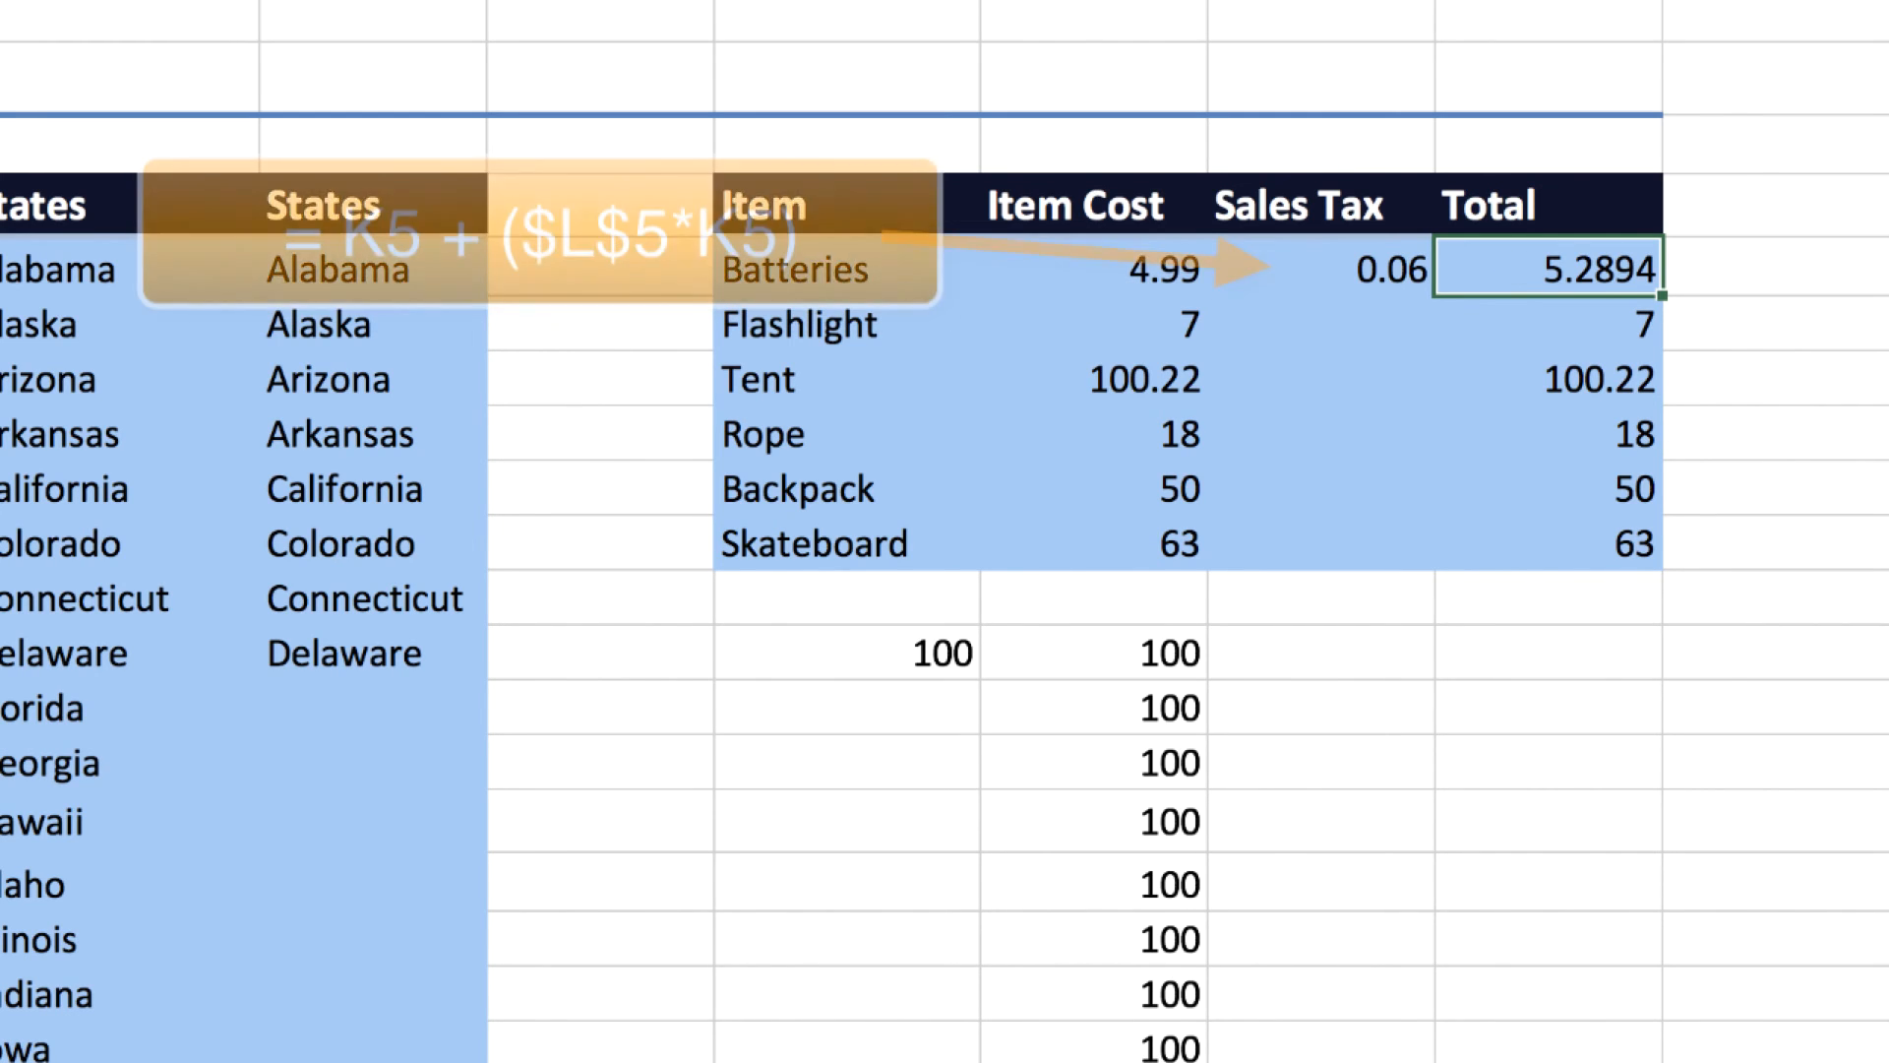
{"action": "key", "text": "F2"}
{"action": "type", "text": "$L"}
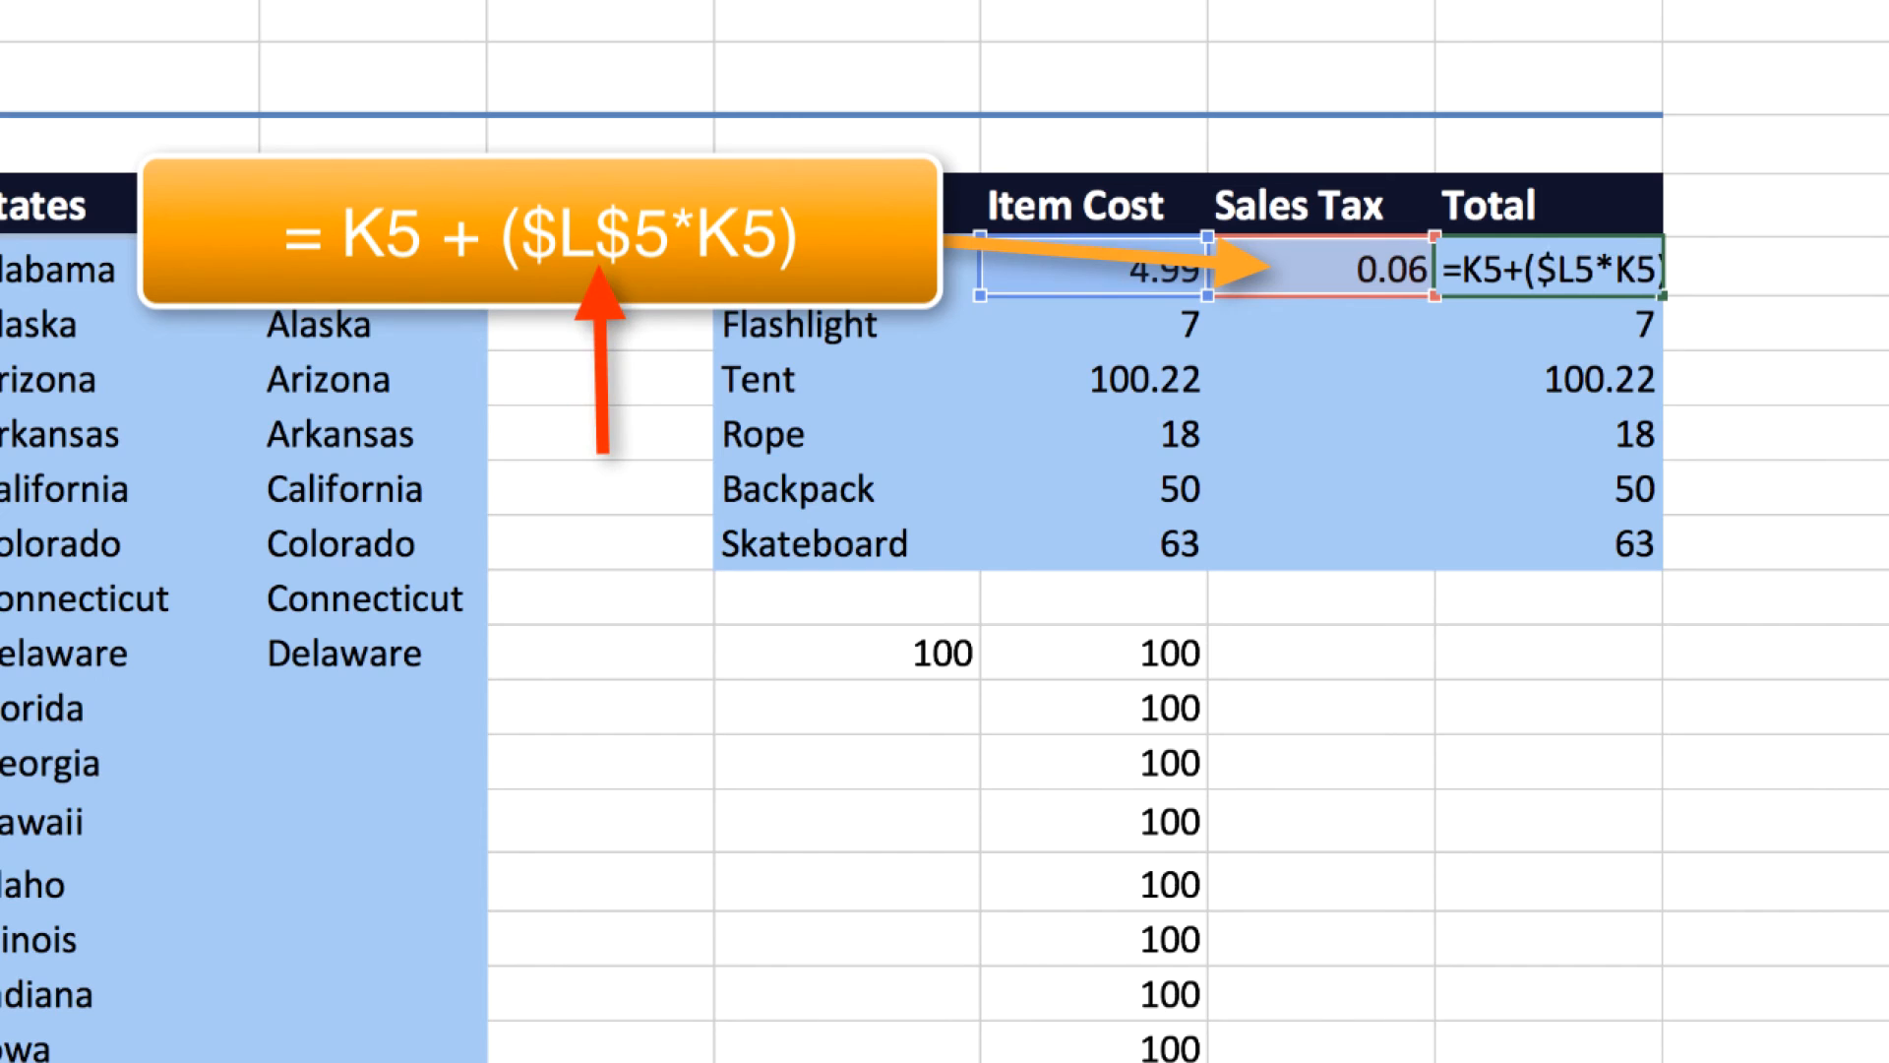
{"action": "type", "text": "$"}
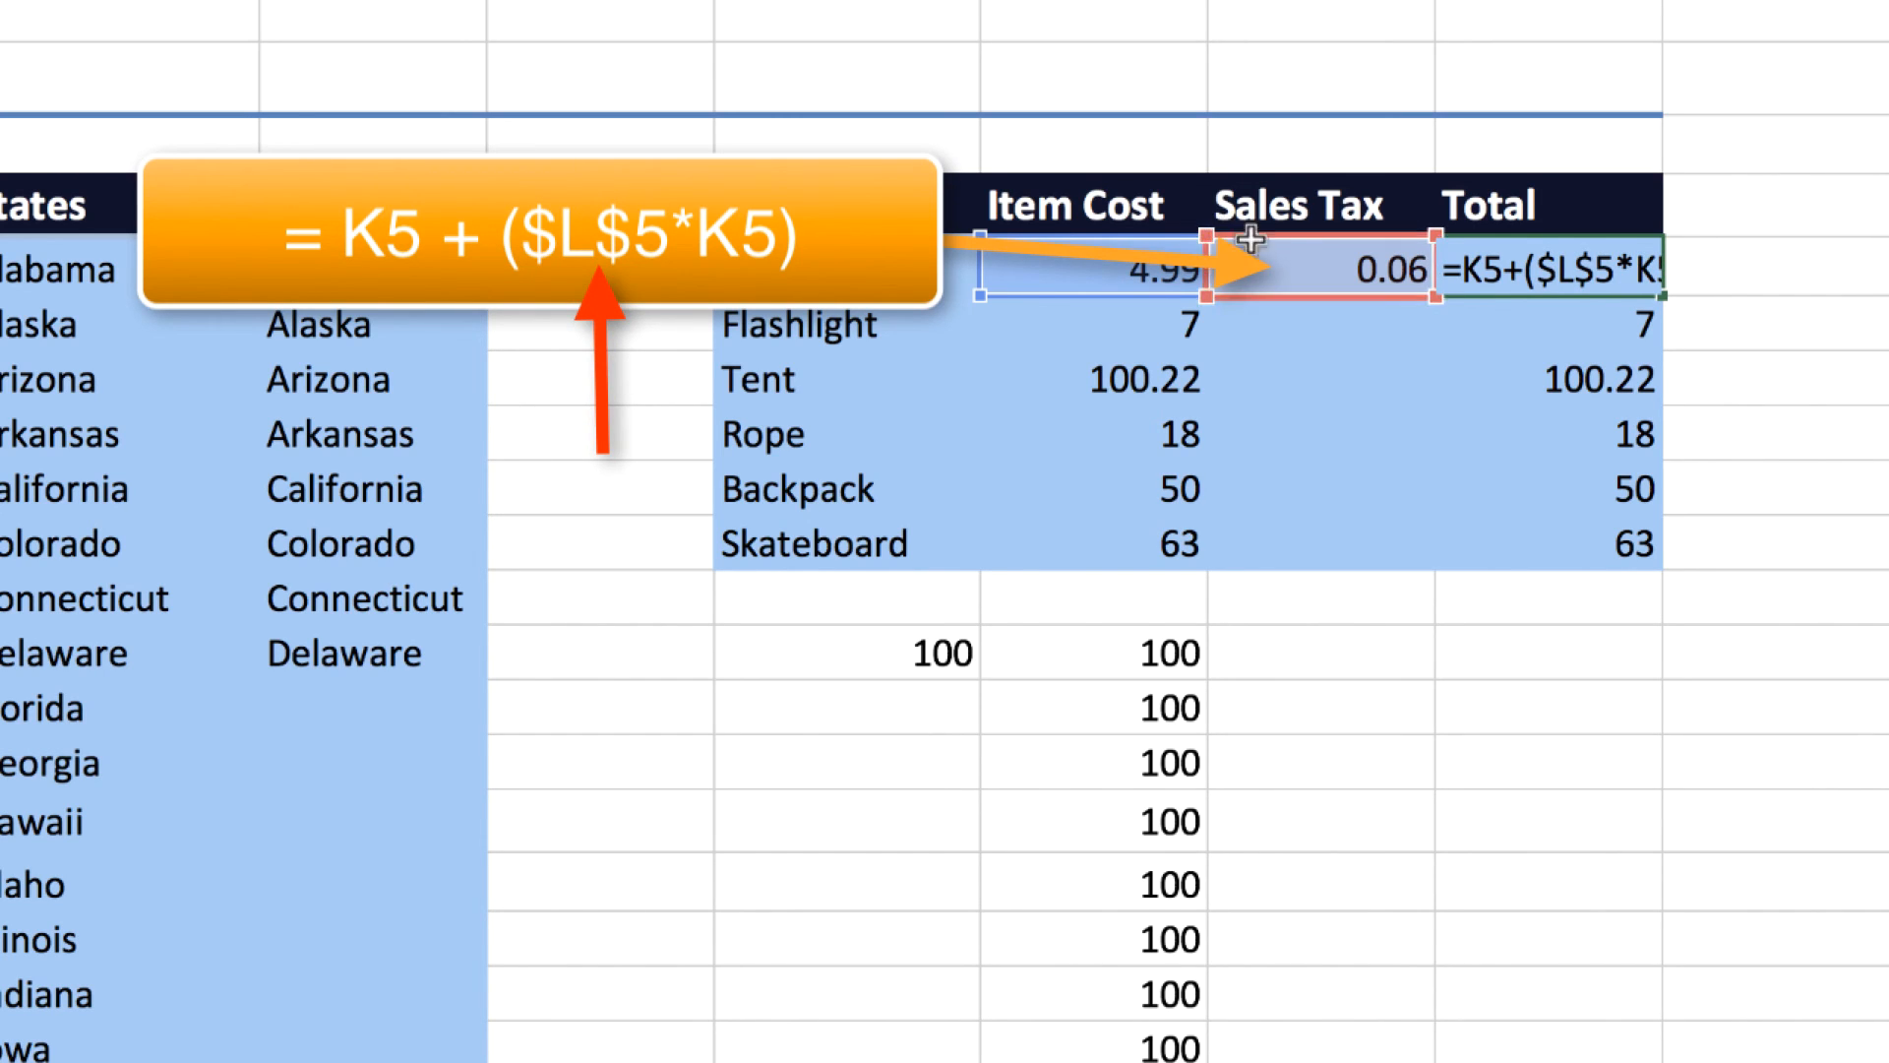
{"action": "key", "text": "Return"}
AutoFill the corrected Total formula from M5 down to M10, and select the Flashlight total in M6
{"action": "left_click", "coordinate": [1564, 276]}
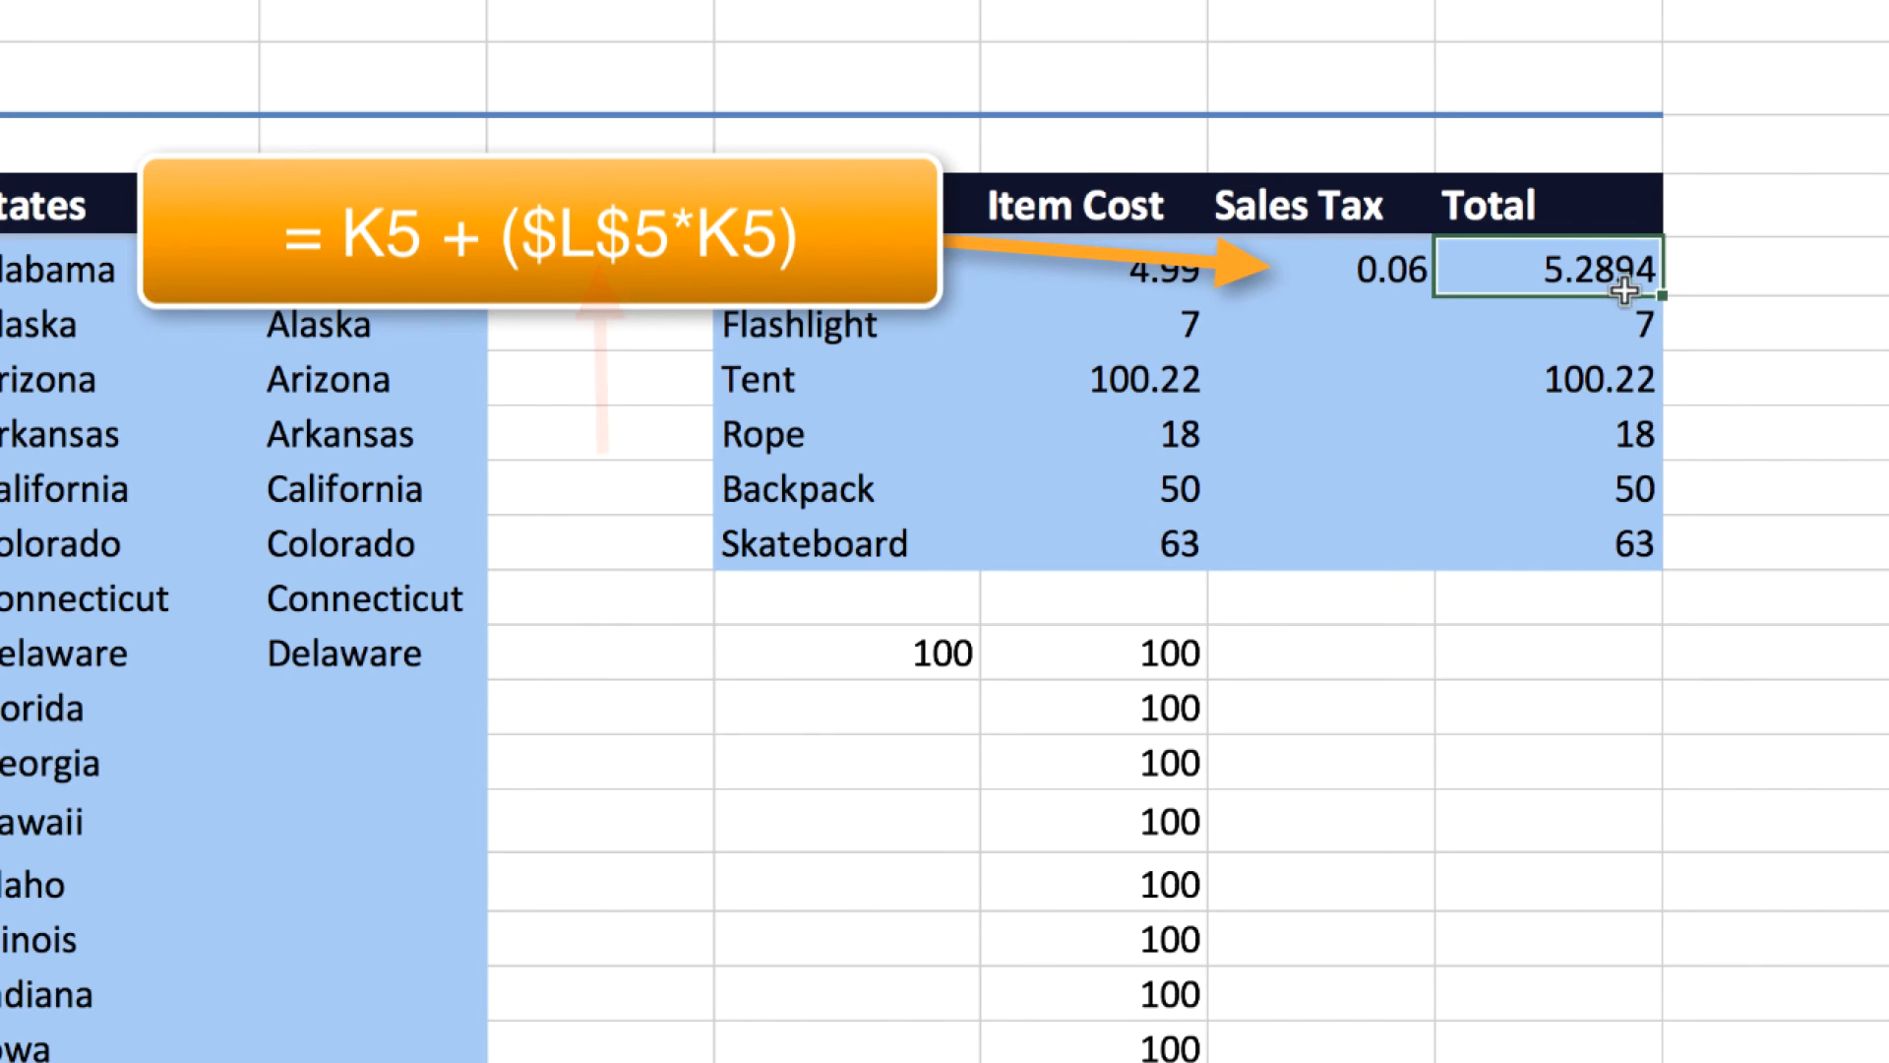
{"action": "left_click_drag", "start_coordinate": [1656, 296], "coordinate": [1652, 553]}
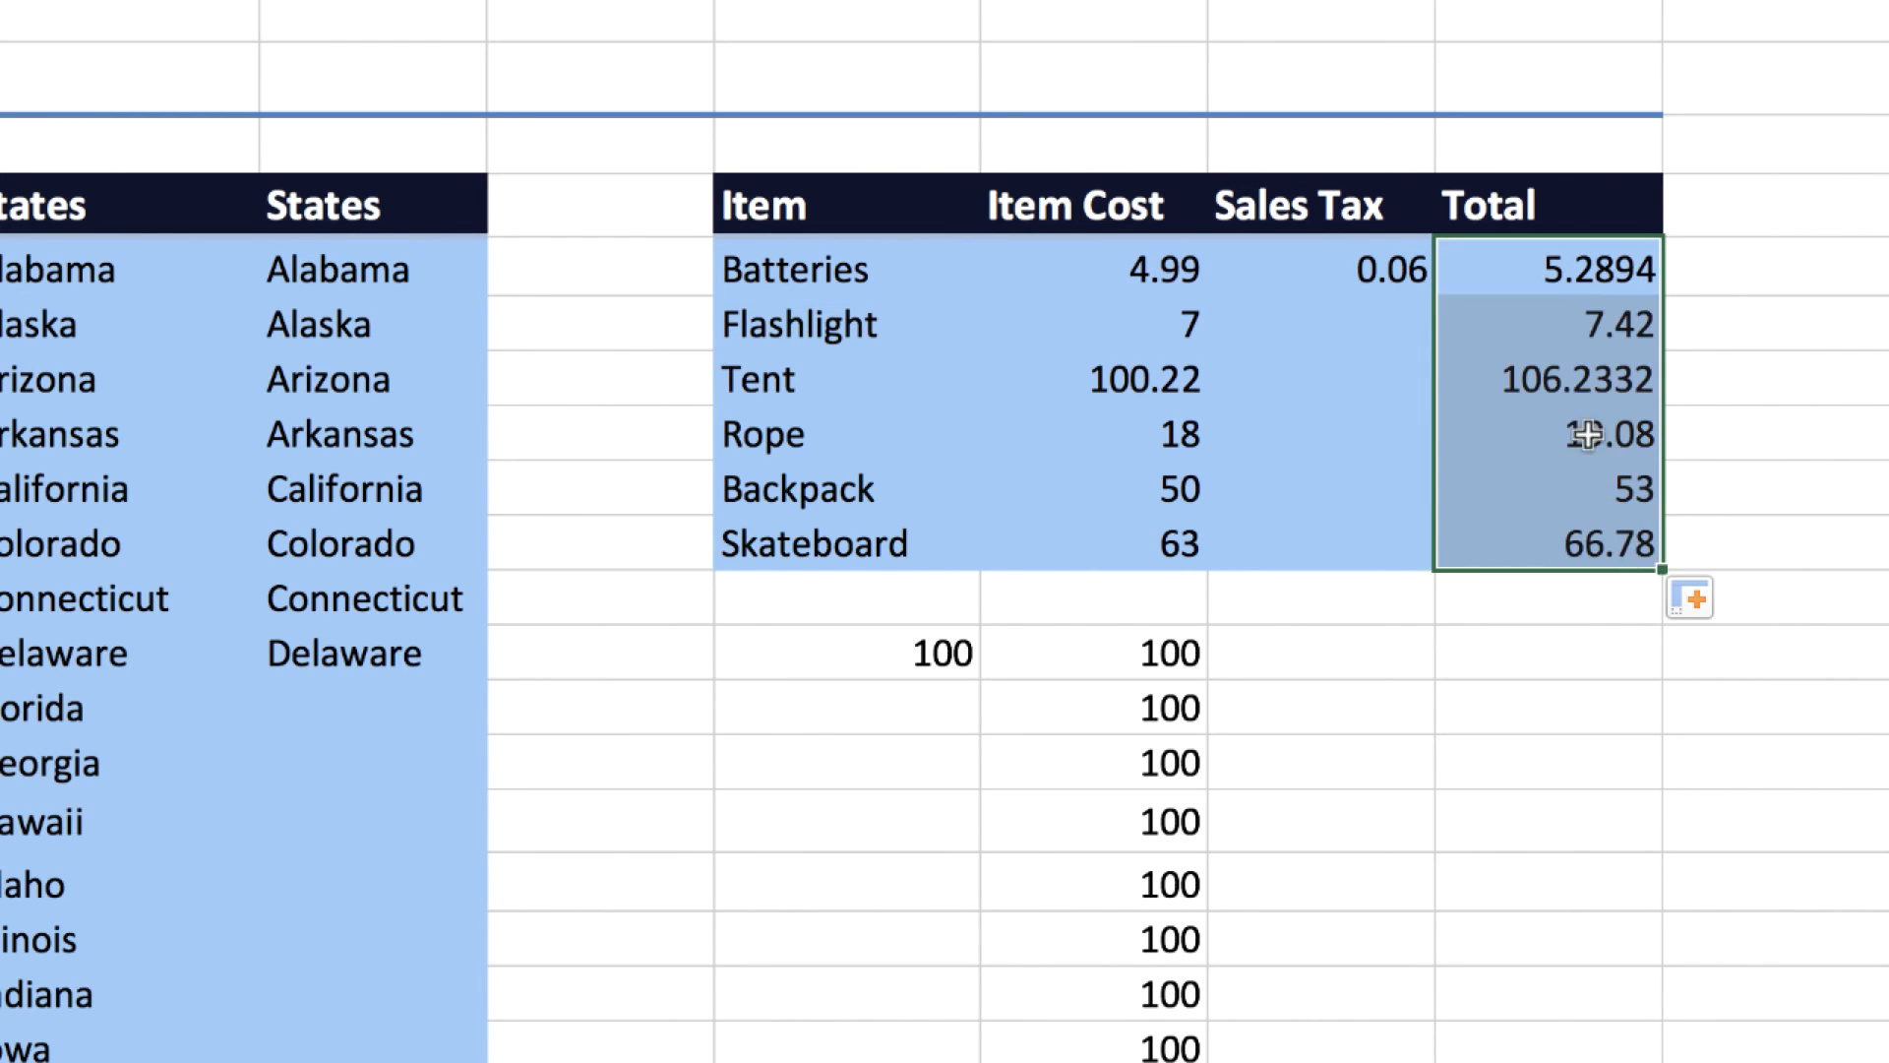
{"action": "left_click", "coordinate": [1566, 330]}
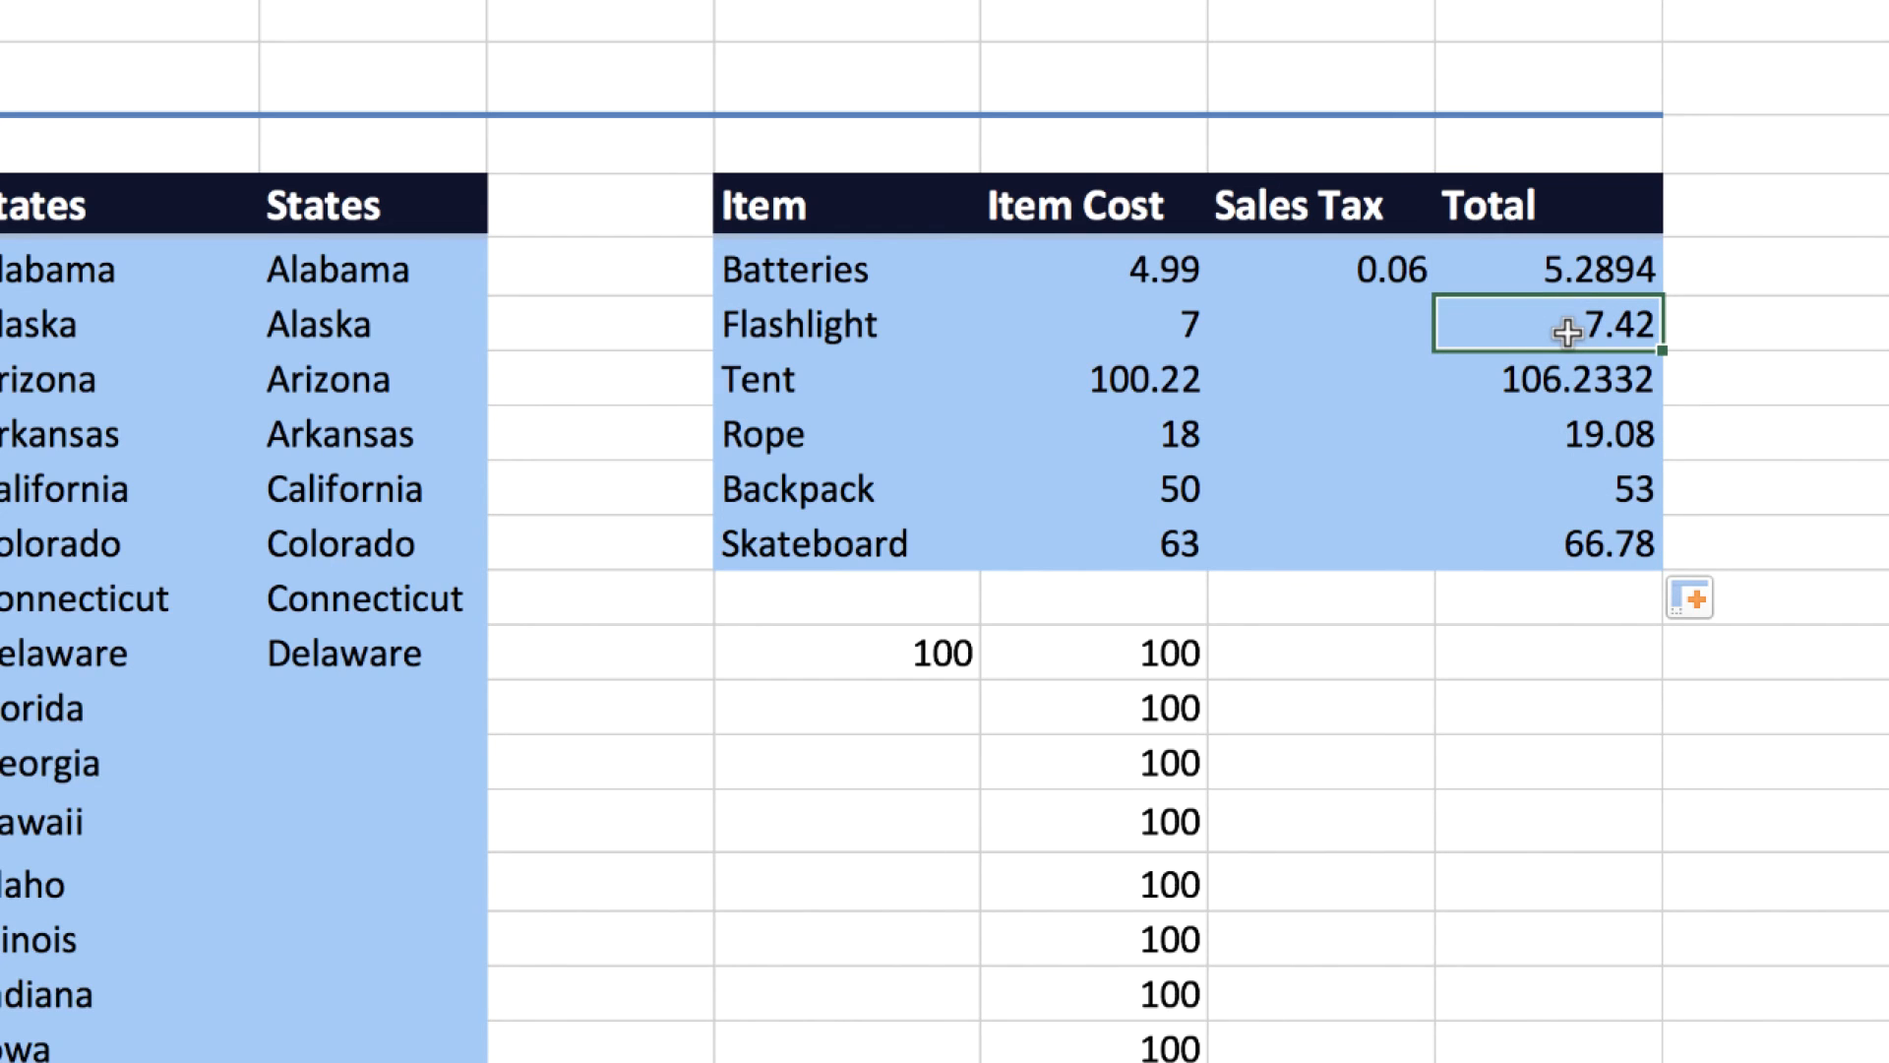